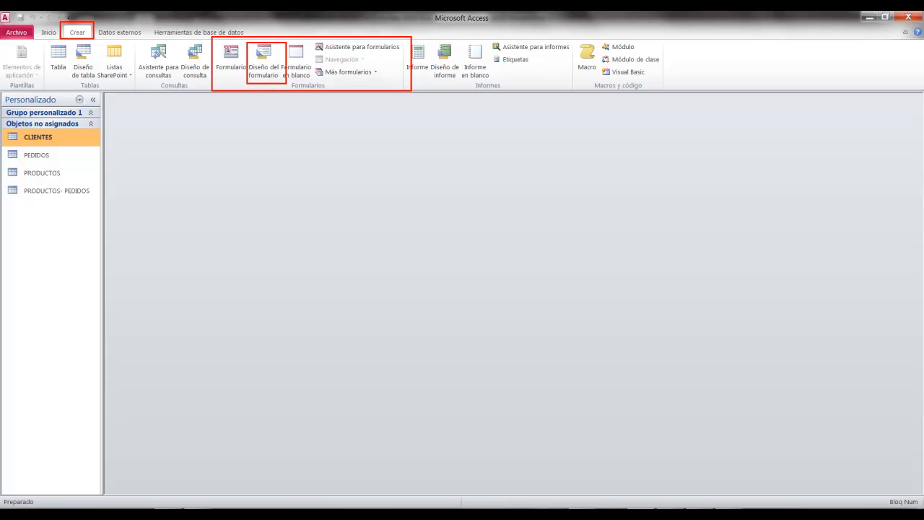
Create a new form in Design view and enlarge its Detalle section to about 14.3 cm wide by 12 cm high
click(263, 59)
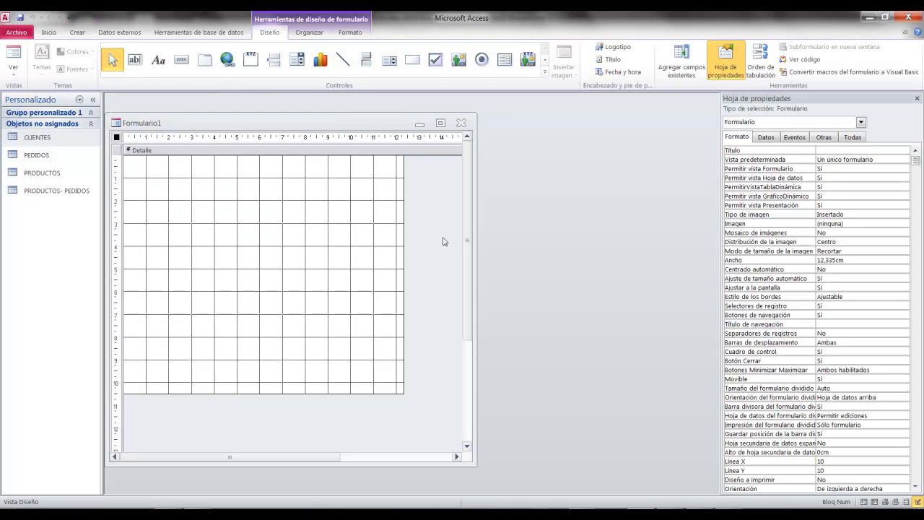
drag(405, 132, 411, 123)
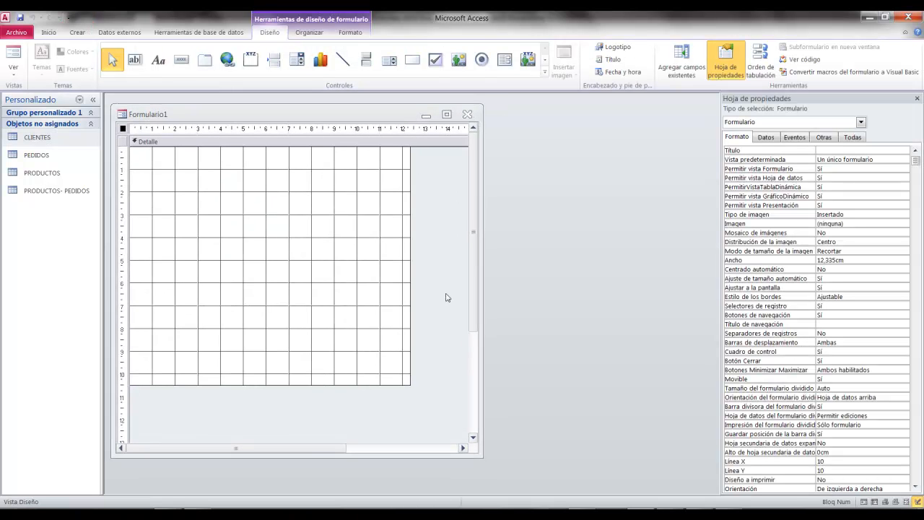
drag(481, 456, 503, 479)
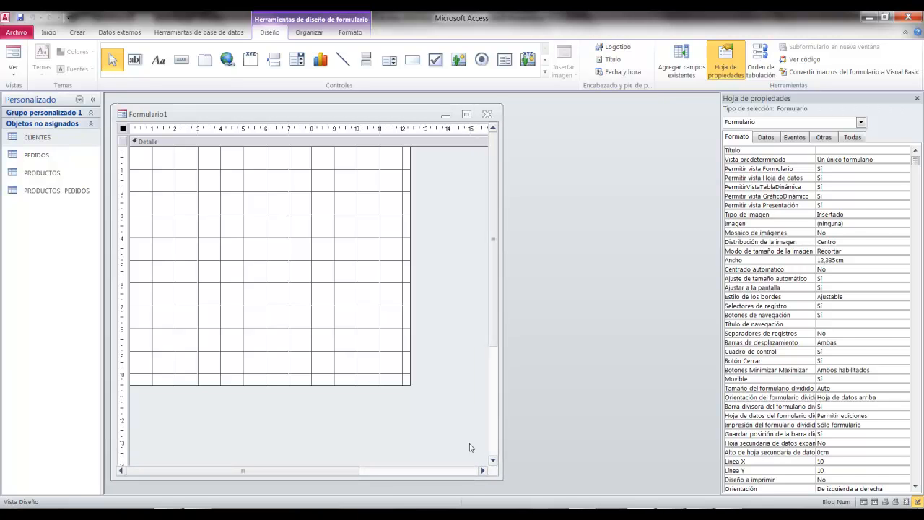
drag(409, 385, 455, 421)
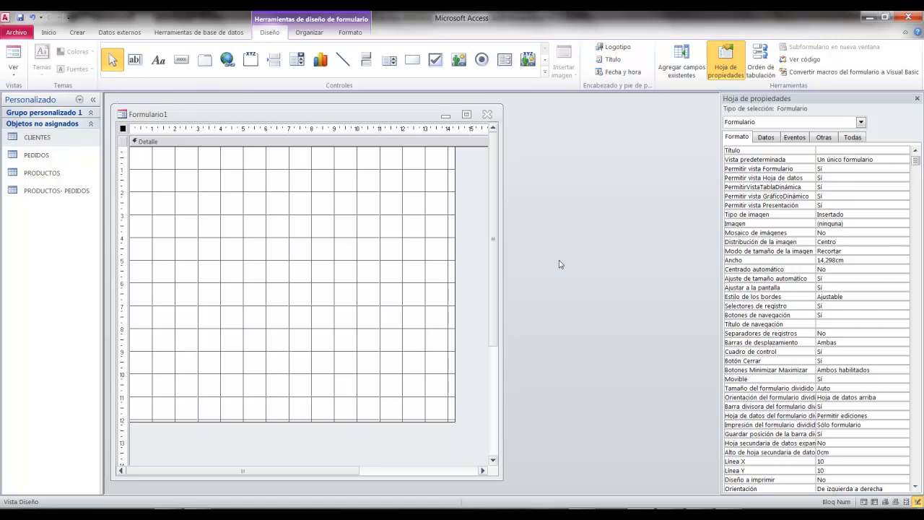
Display the list of existing fields for all tables and expand the CLIENTES table
mouse_move(652, 40)
mouse_down()
mouse_move(721, 95)
mouse_move(610, 355)
mouse_up()
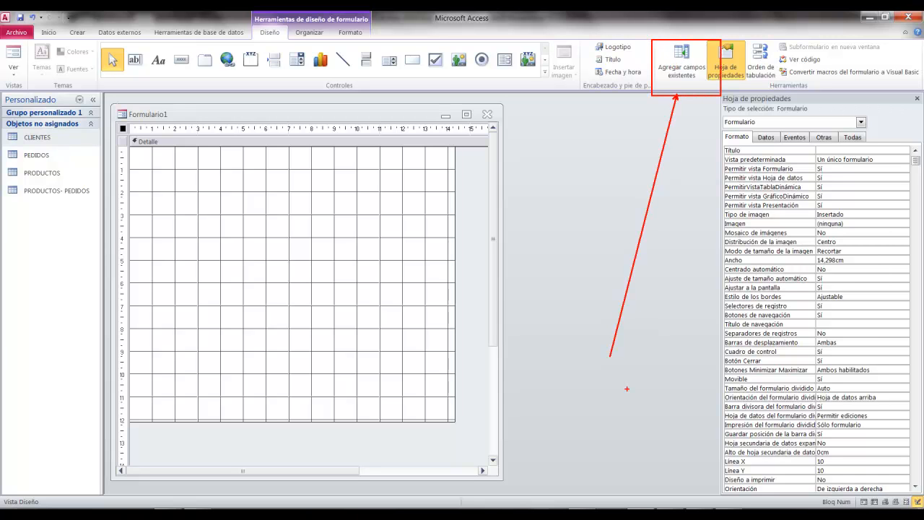
click(681, 63)
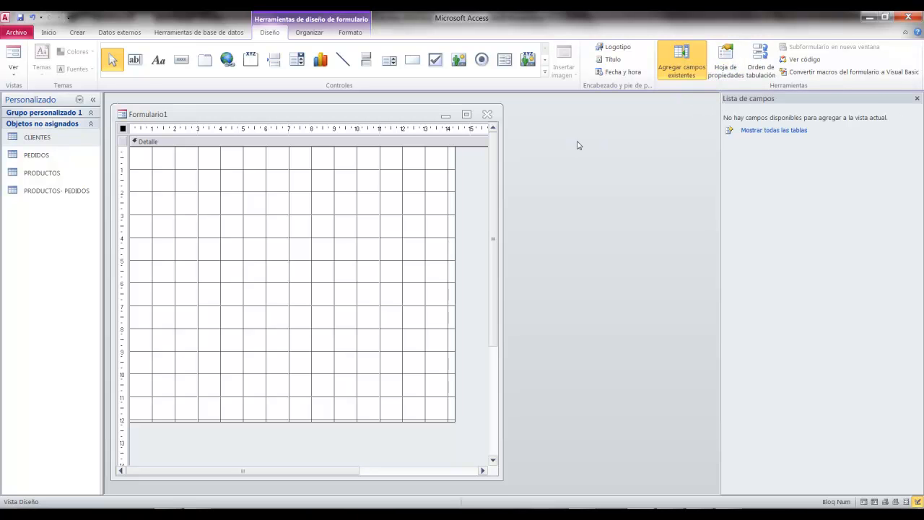
drag(680, 89, 630, 260)
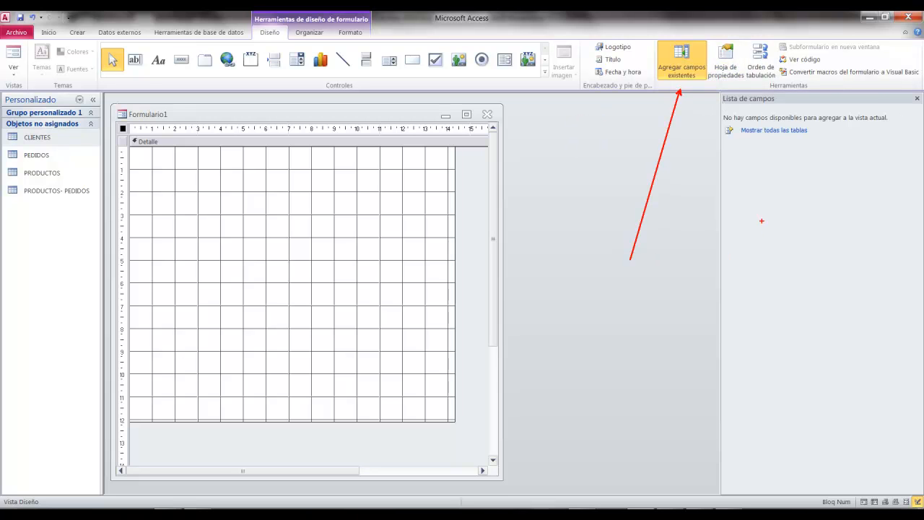
key(Escape)
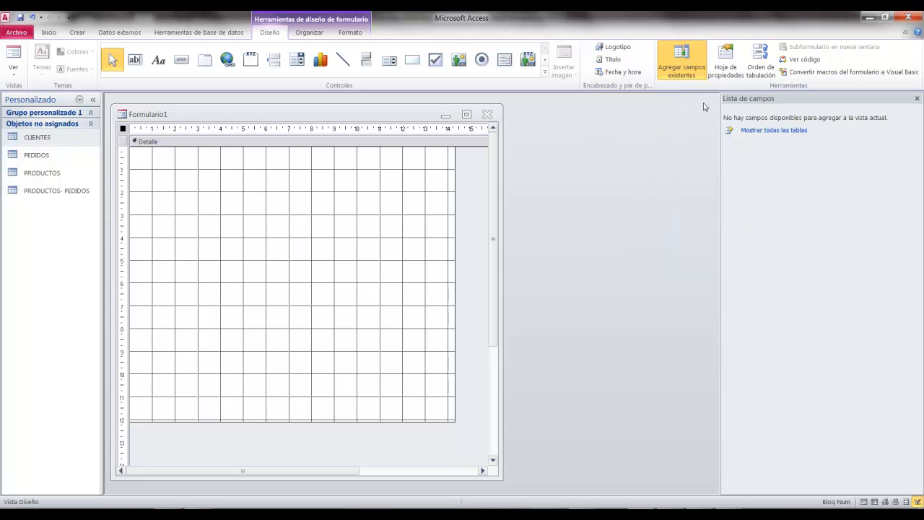
mouse_move(714, 89)
mouse_down()
mouse_move(888, 320)
mouse_move(891, 494)
mouse_move(922, 493)
mouse_up()
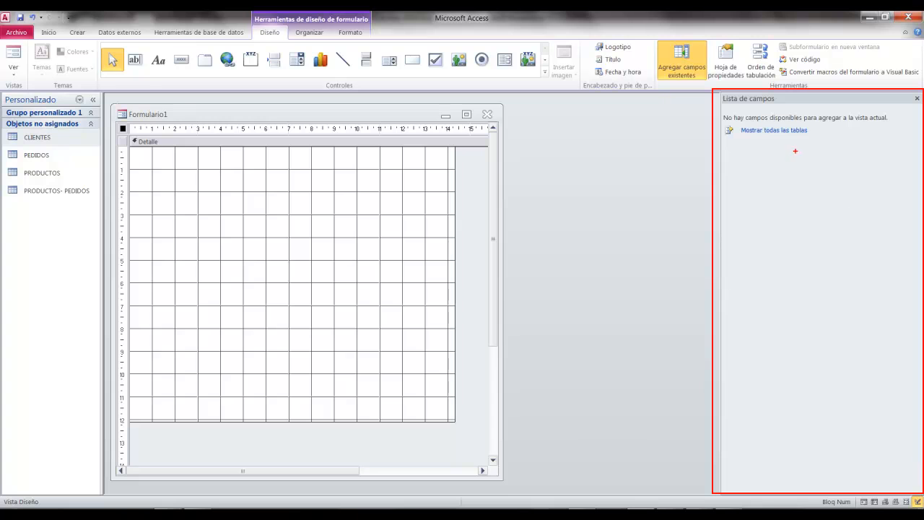
drag(734, 143, 815, 141)
click(768, 130)
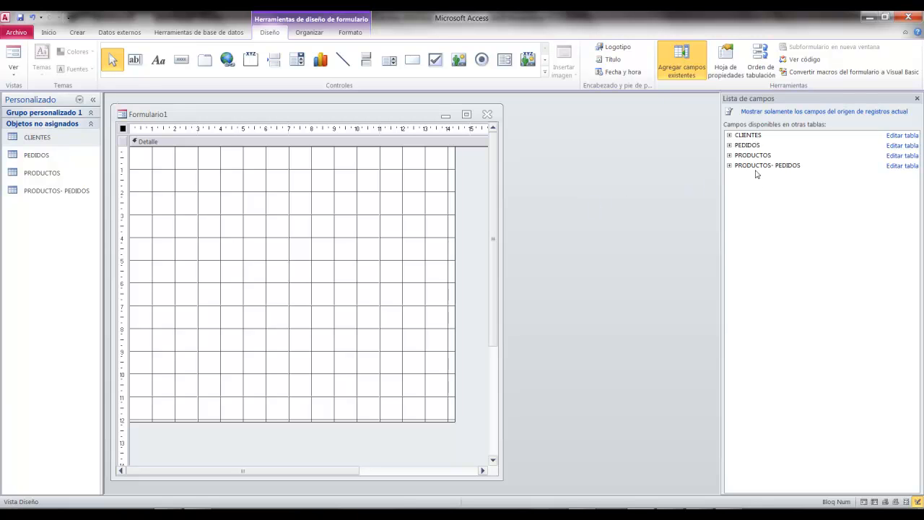
click(730, 136)
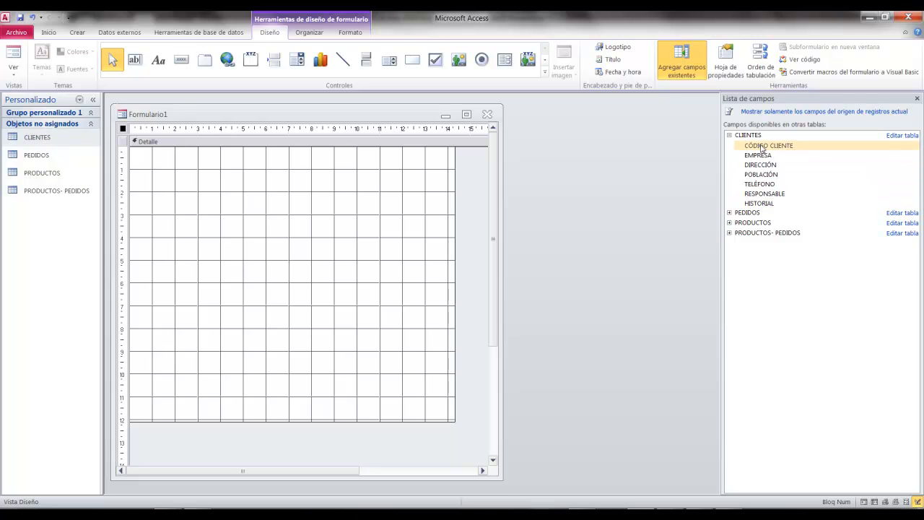
Add the CÓDIGO CLIENTE, EMPRESA, DIRECCIÓN and POBLACIÓN fields of CLIENTES one below another in the Detalle section
drag(760, 148, 214, 166)
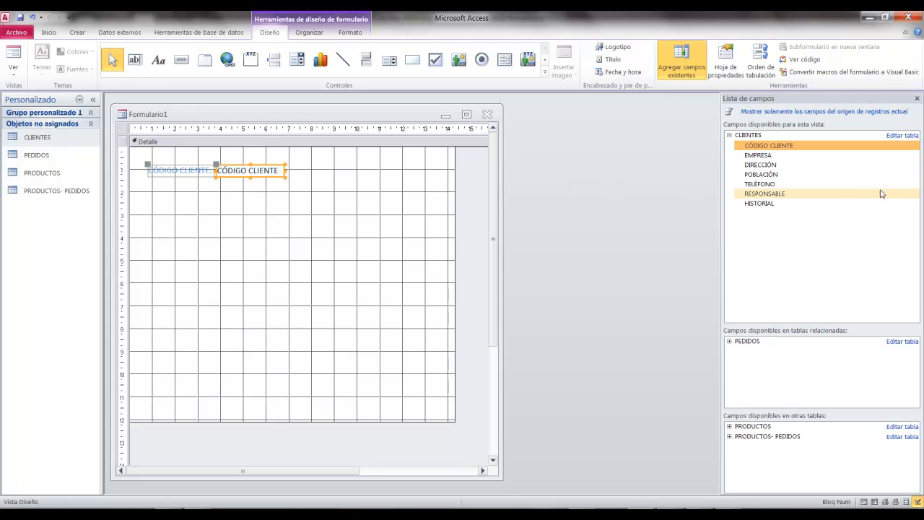
drag(759, 155, 224, 204)
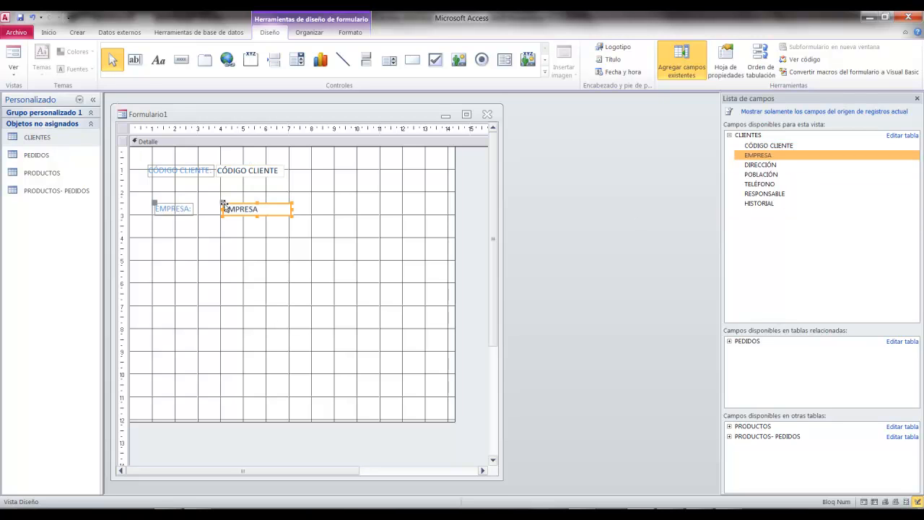
drag(781, 166, 253, 240)
drag(770, 178, 290, 276)
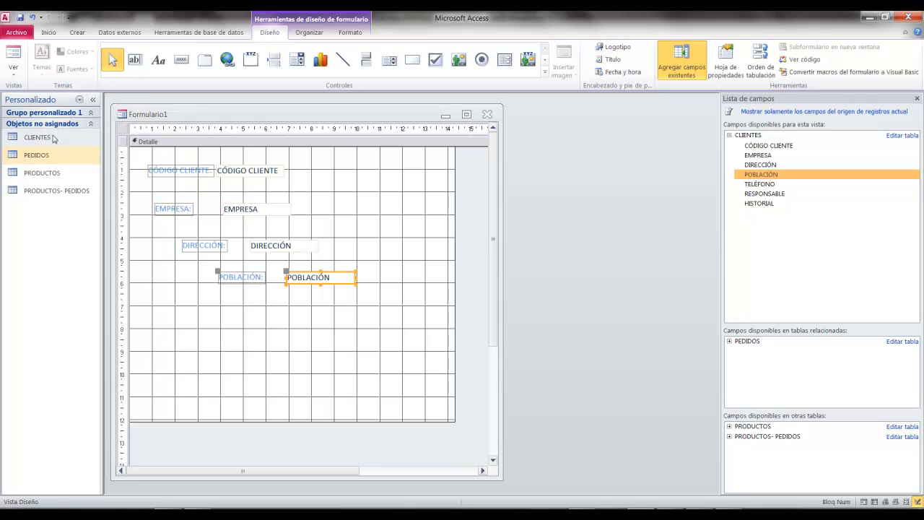
Preview the form in Form view, browse the client records forward and back, go to a blank new record, and return to Design view
click(7, 45)
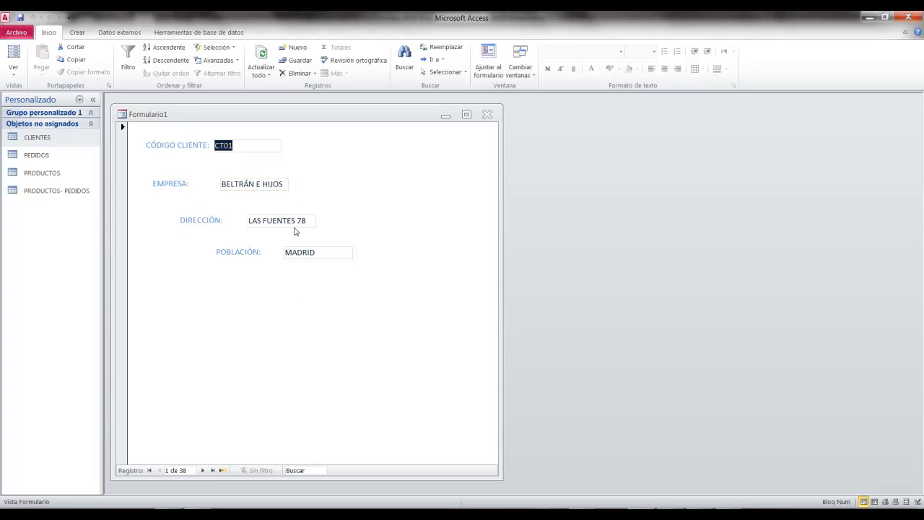
click(203, 471)
click(203, 470)
click(203, 471)
click(203, 470)
click(203, 471)
click(203, 471)
click(203, 471)
click(159, 471)
click(160, 470)
click(160, 470)
click(221, 471)
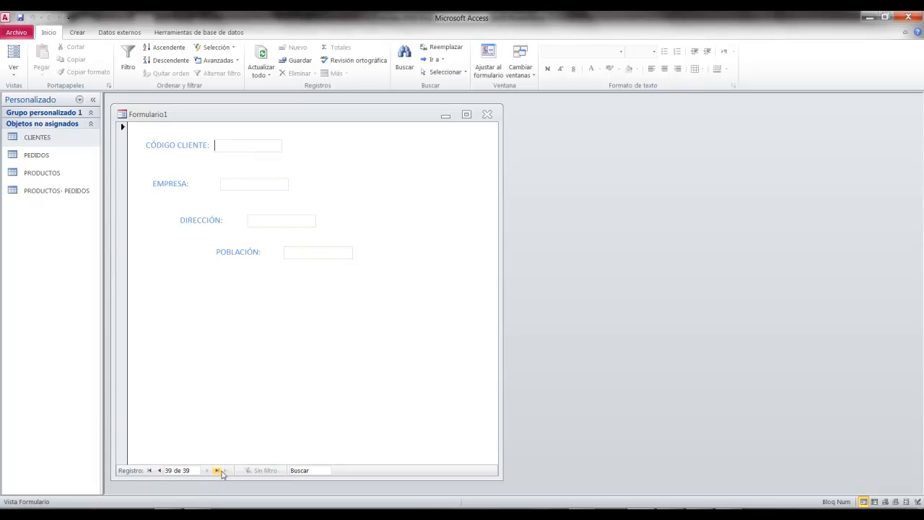
click(13, 66)
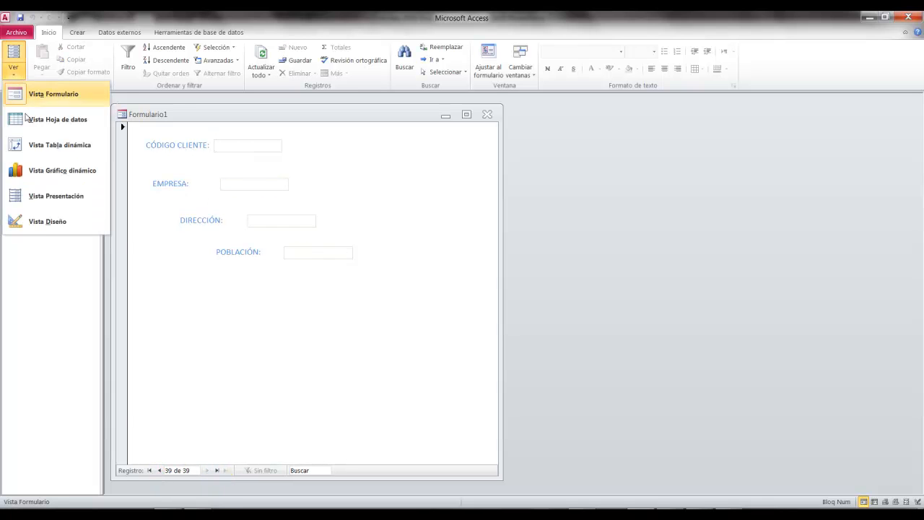
click(46, 225)
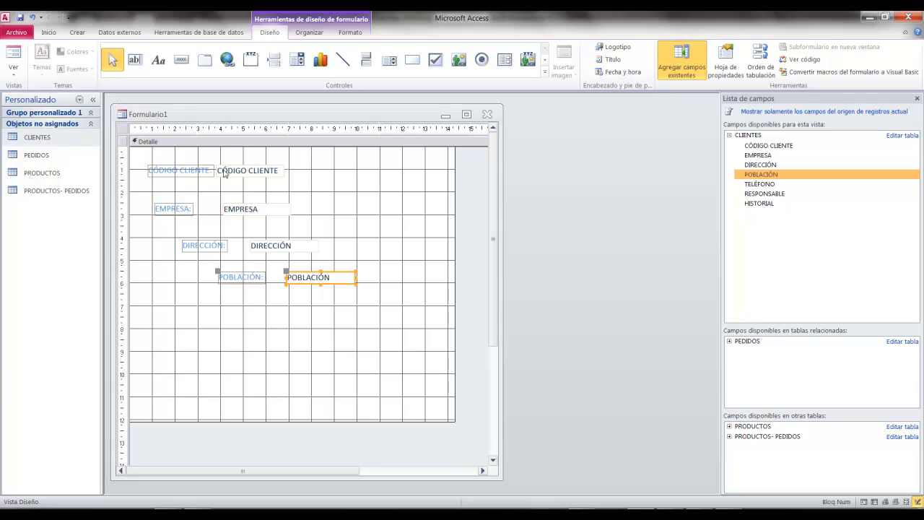
click(275, 175)
click(279, 211)
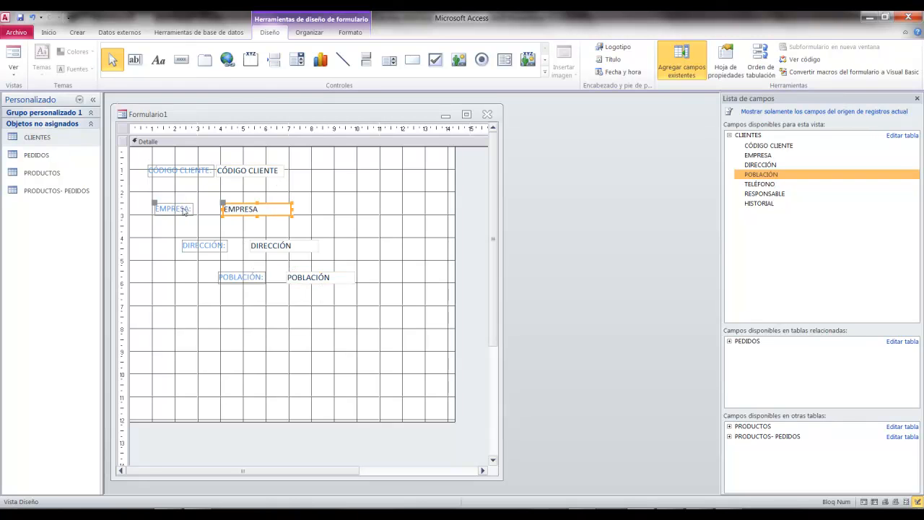
click(243, 315)
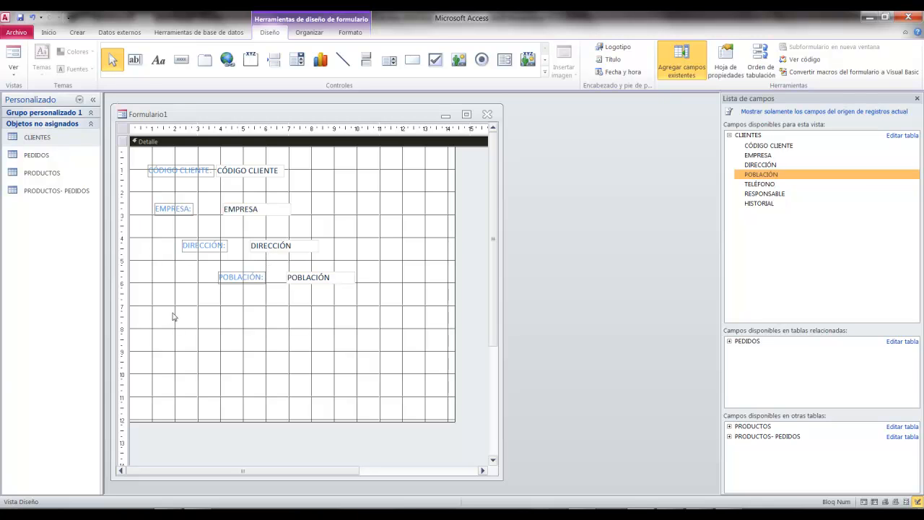
Align the CÓDIGO CLIENTE, EMPRESA, DIRECCIÓN and POBLACIÓN labels along their left edges
drag(172, 344, 203, 162)
shift+click(232, 281)
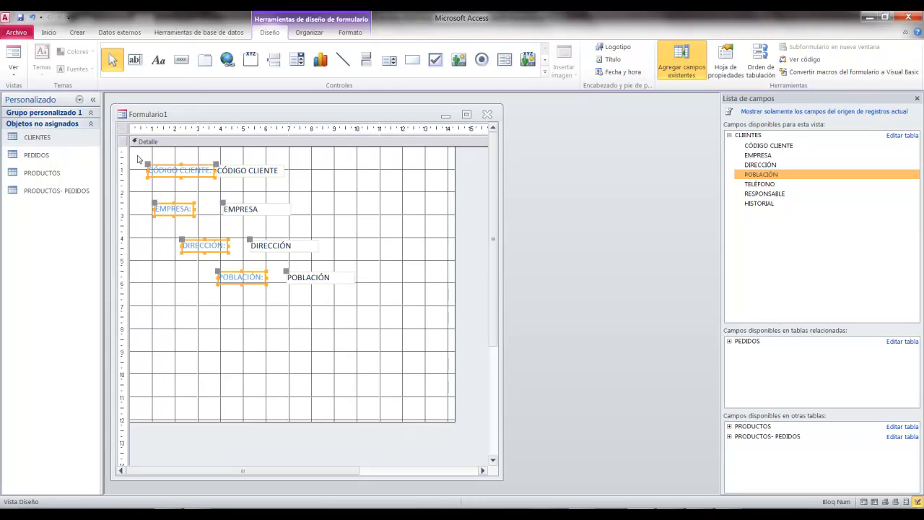
drag(227, 317, 211, 259)
click(294, 317)
shift+click(235, 281)
mouse_move(241, 12)
mouse_down()
mouse_move(351, 37)
mouse_move(379, 23)
mouse_up()
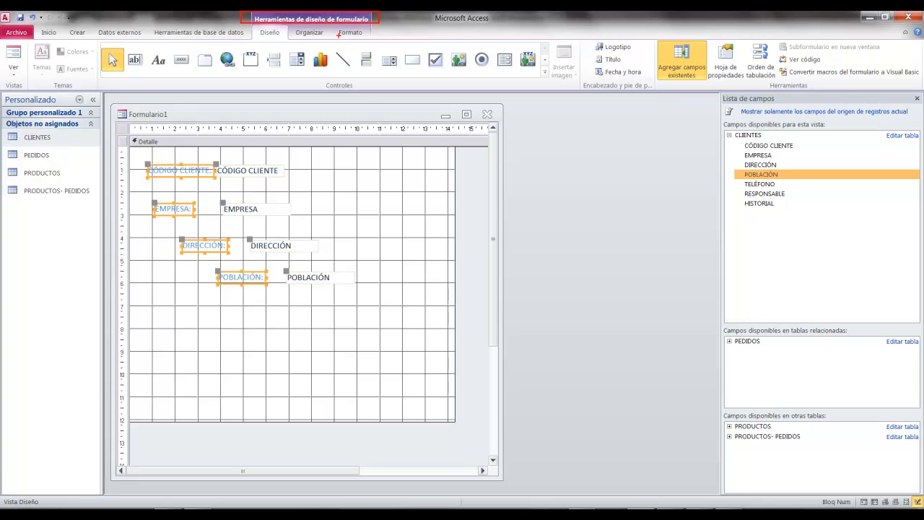
drag(323, 41, 396, 146)
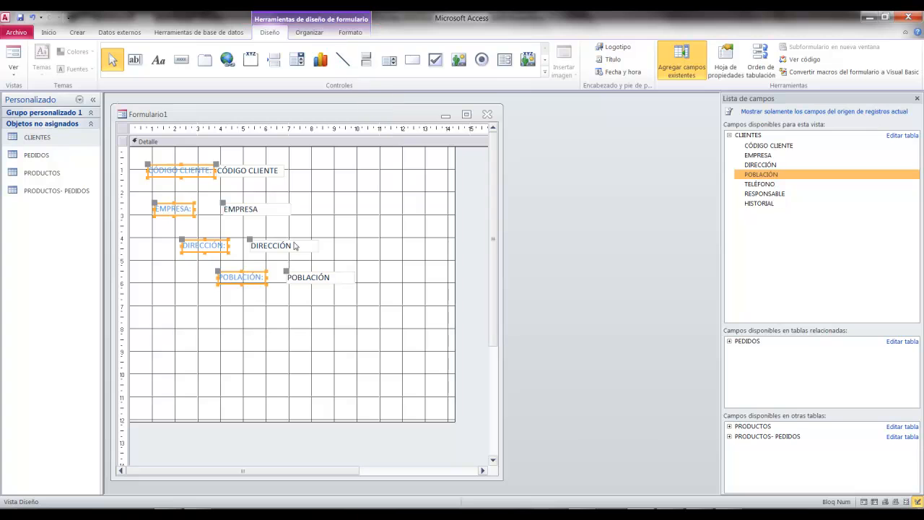
click(297, 33)
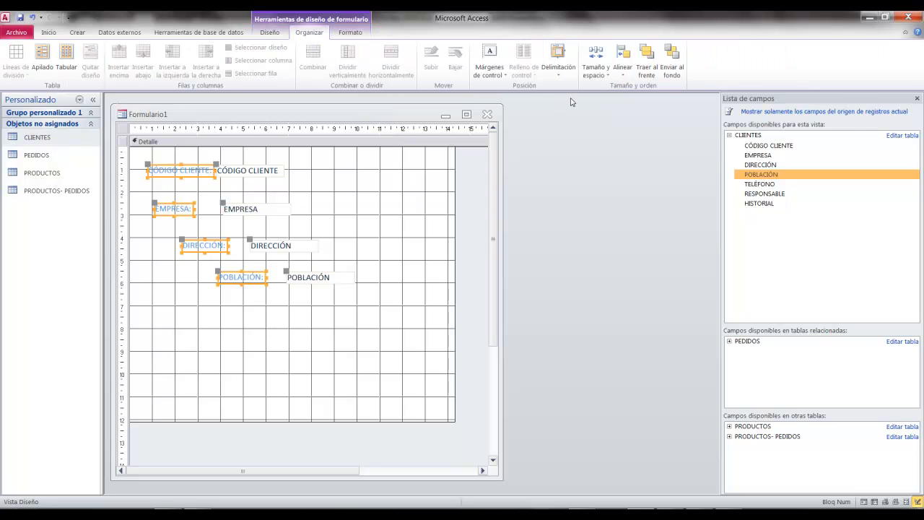
drag(609, 33, 641, 84)
click(624, 75)
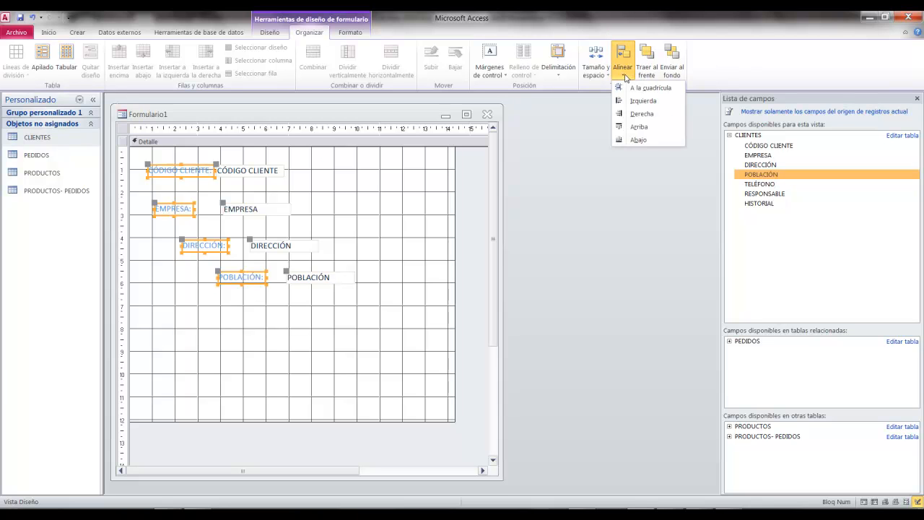
click(642, 100)
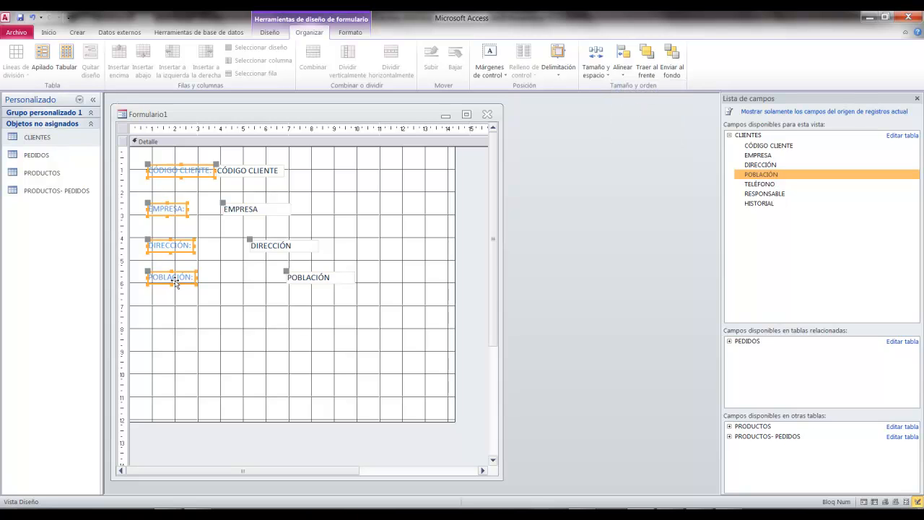
Align the text boxes of the four fields along their left edges and deselect them
click(303, 290)
drag(238, 312, 296, 163)
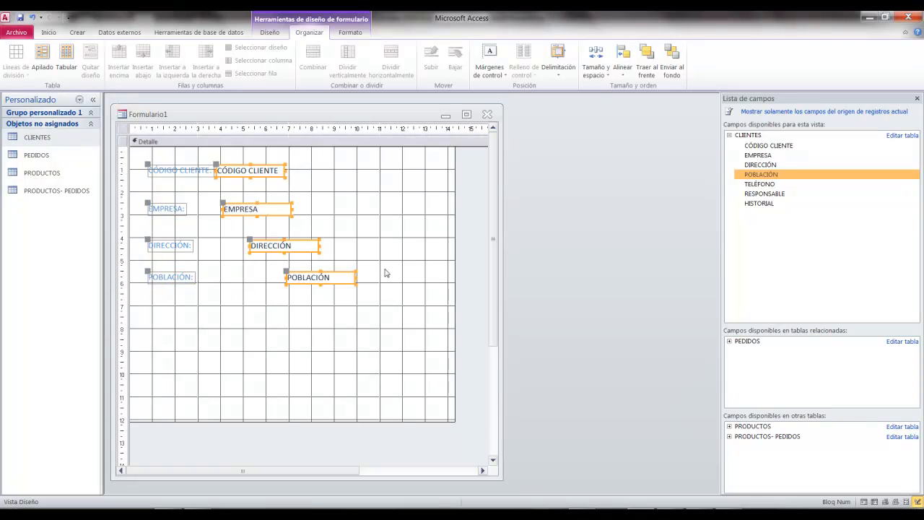
click(624, 72)
click(641, 100)
click(387, 213)
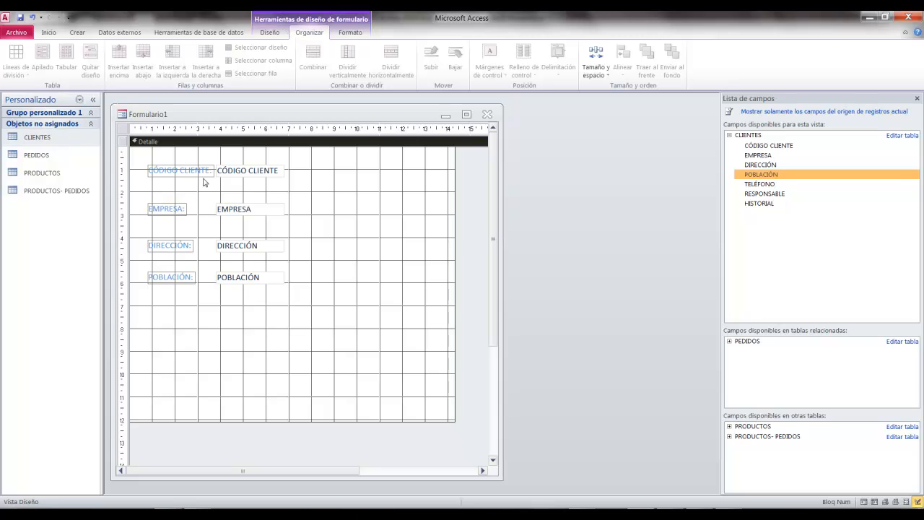
Check the aligned controls in Form view and return to Design view
click(269, 31)
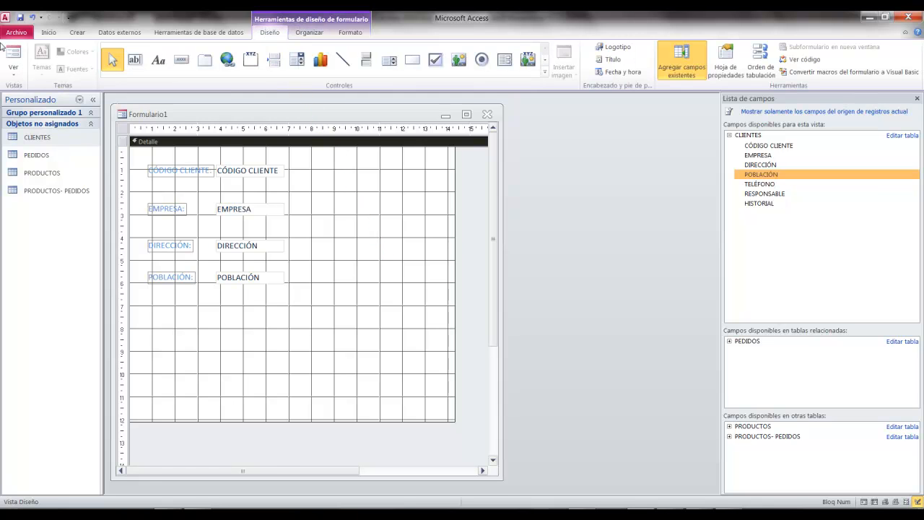
click(13, 54)
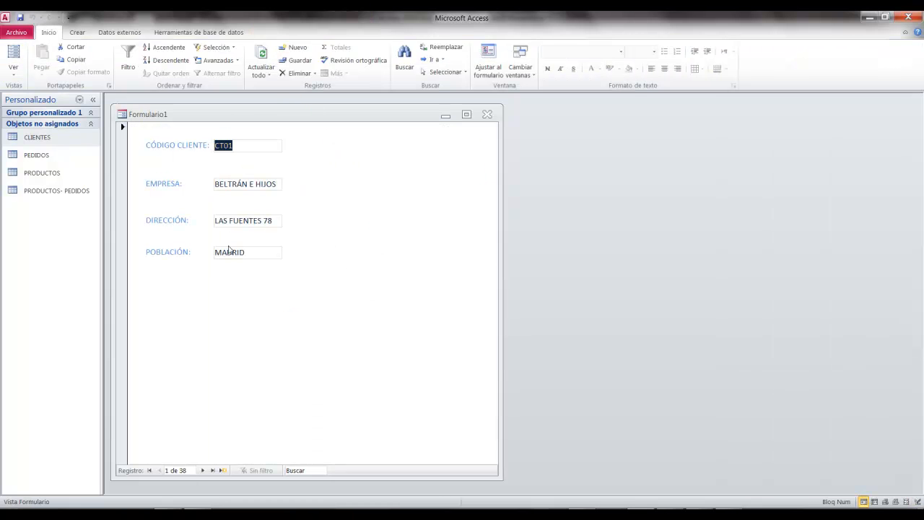
click(13, 67)
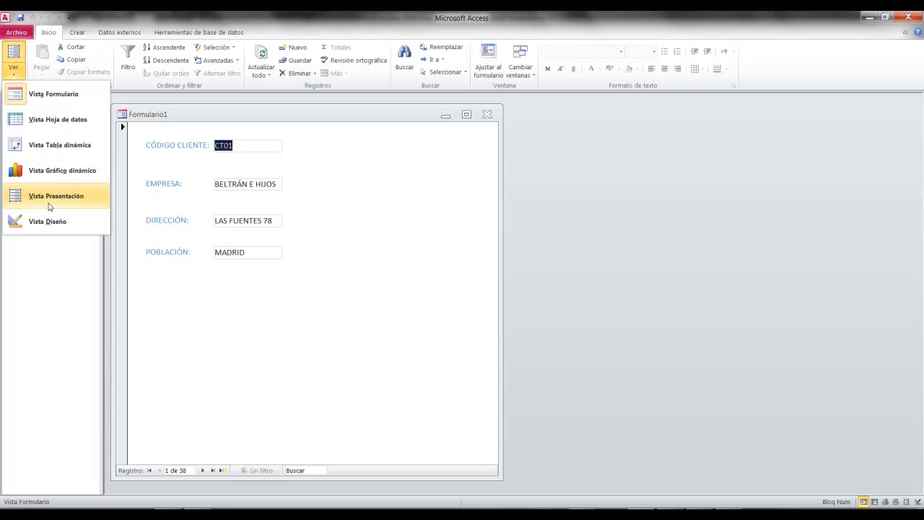
click(48, 220)
drag(264, 312, 285, 161)
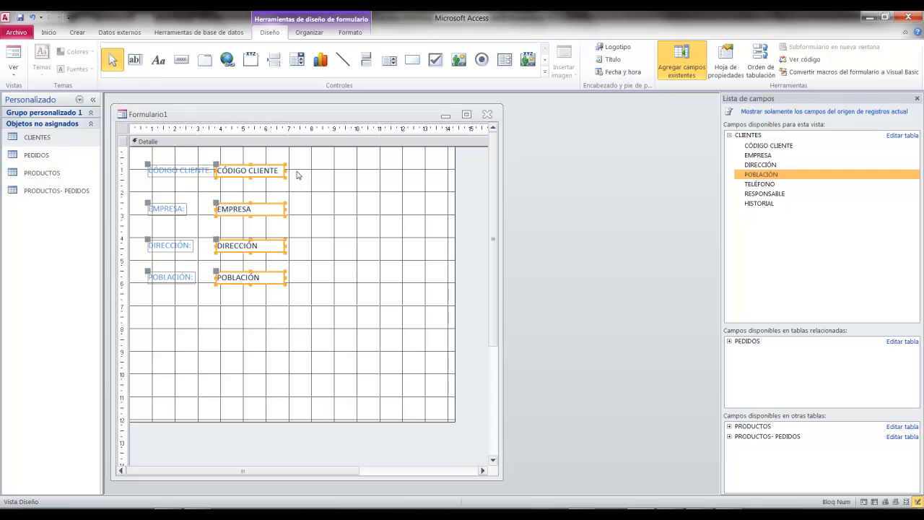
key(Right)
key(Left)
click(296, 175)
Move each of the four text boxes slightly to the right, separately from its label, to widen the gap between them
drag(252, 304, 296, 160)
drag(216, 164, 232, 164)
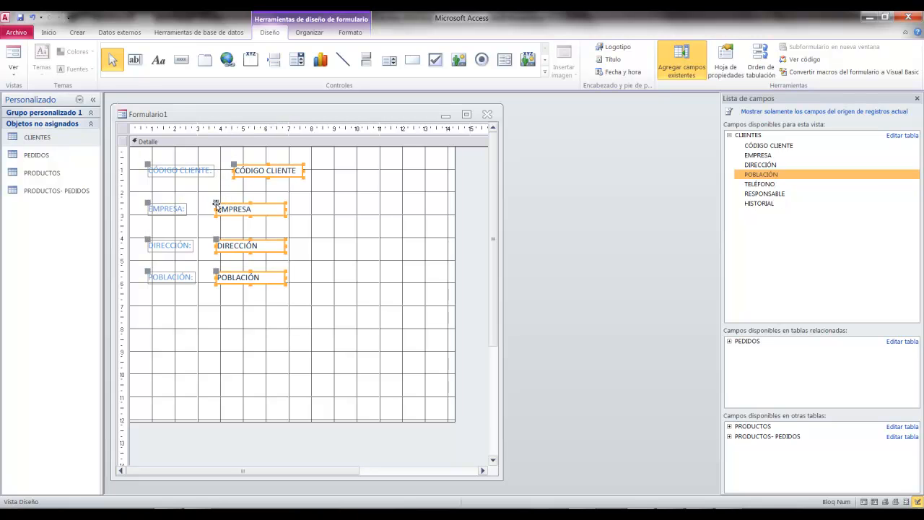
click(219, 204)
drag(219, 203, 238, 203)
drag(218, 242, 233, 239)
drag(215, 271, 239, 268)
click(254, 305)
Align the CÓDIGO CLIENTE, EMPRESA, DIRECCIÓN and POBLACIÓN text boxes along their right edges
drag(265, 322, 295, 163)
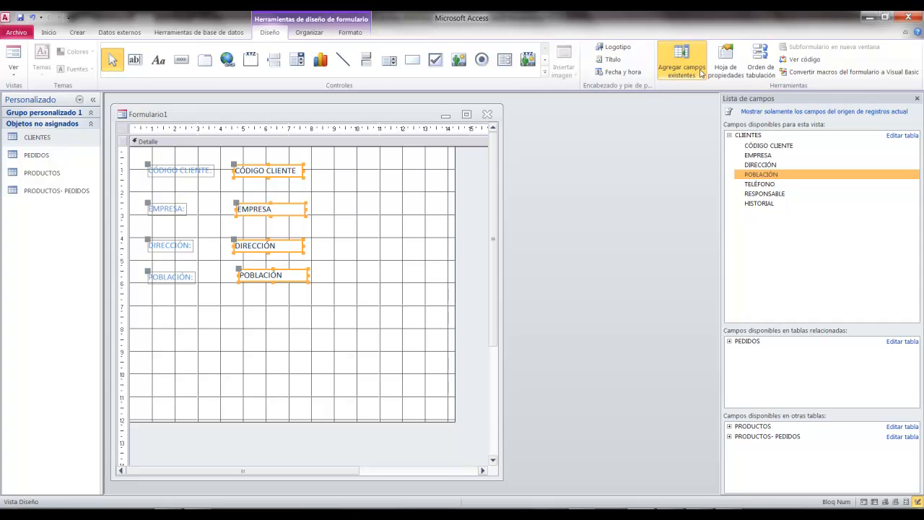
click(300, 33)
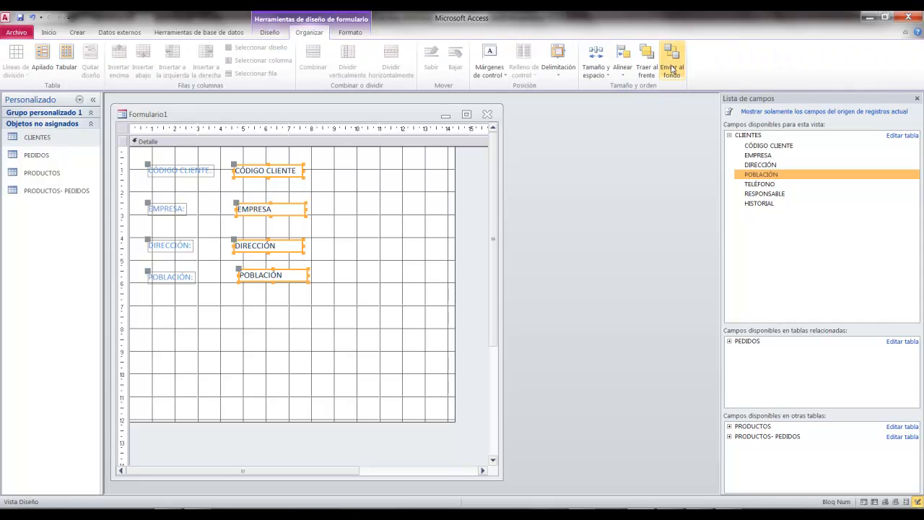
click(623, 72)
click(628, 171)
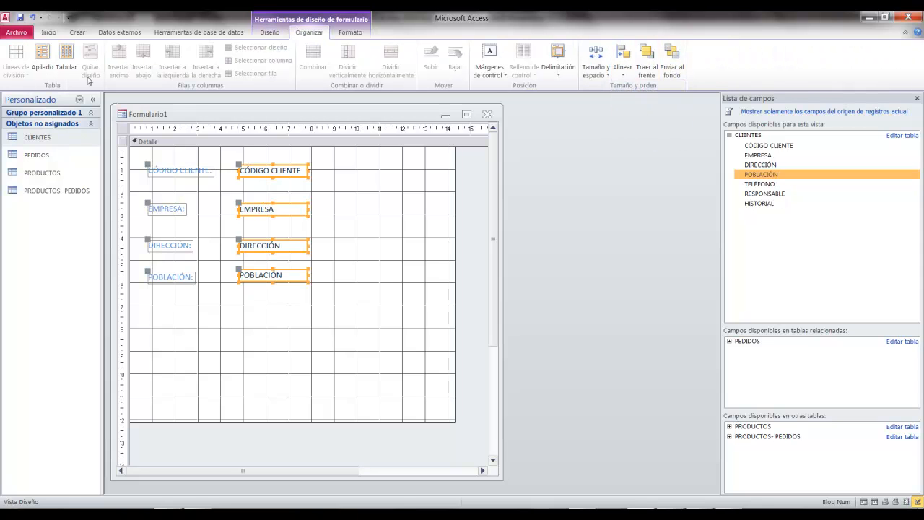
Check the realigned text boxes in Form view and return to Design view
click(270, 33)
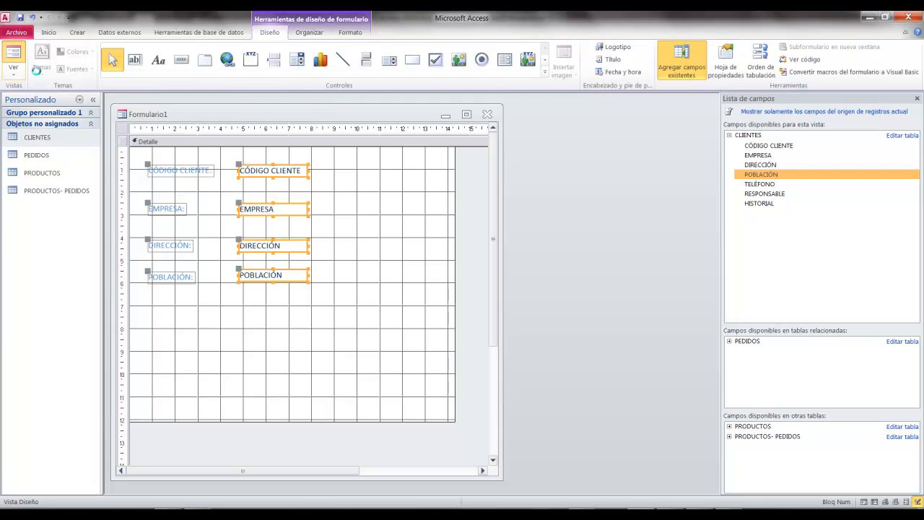
click(13, 56)
click(13, 72)
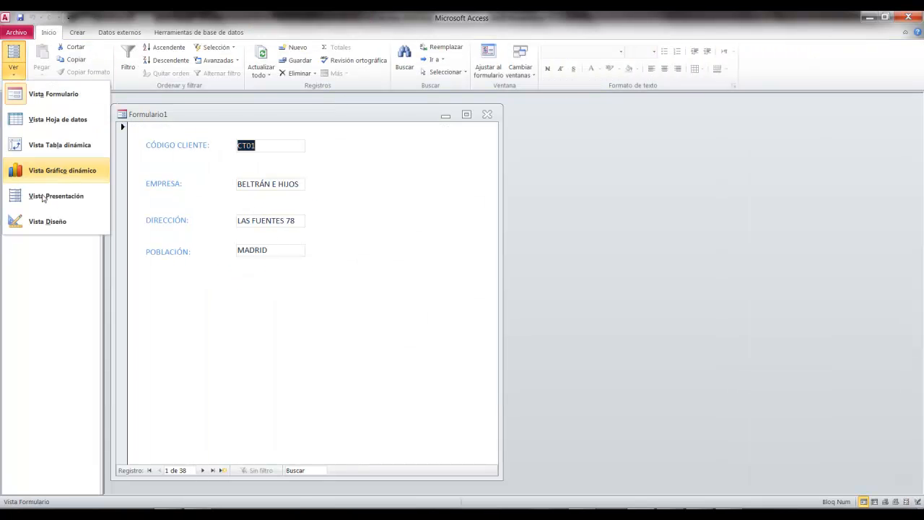
click(46, 221)
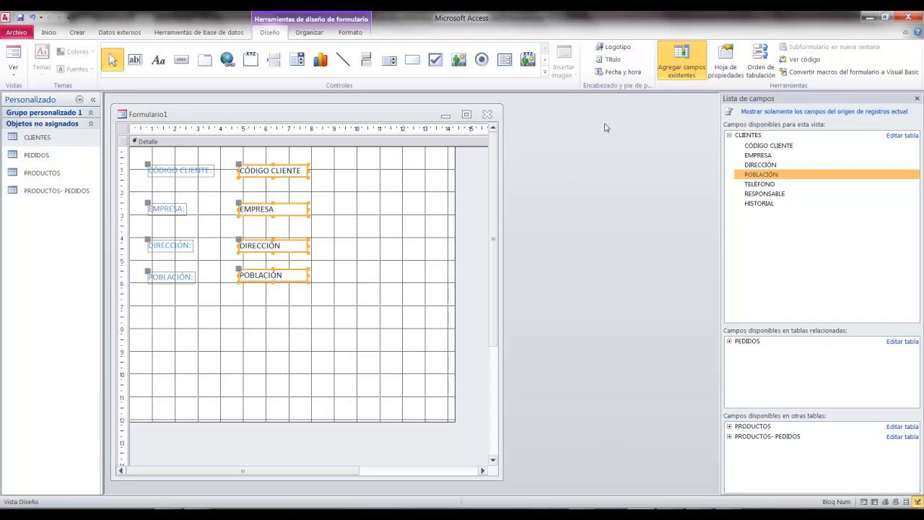
Equalize the vertical spacing between the four text boxes and deselect them
click(406, 270)
drag(252, 302, 295, 163)
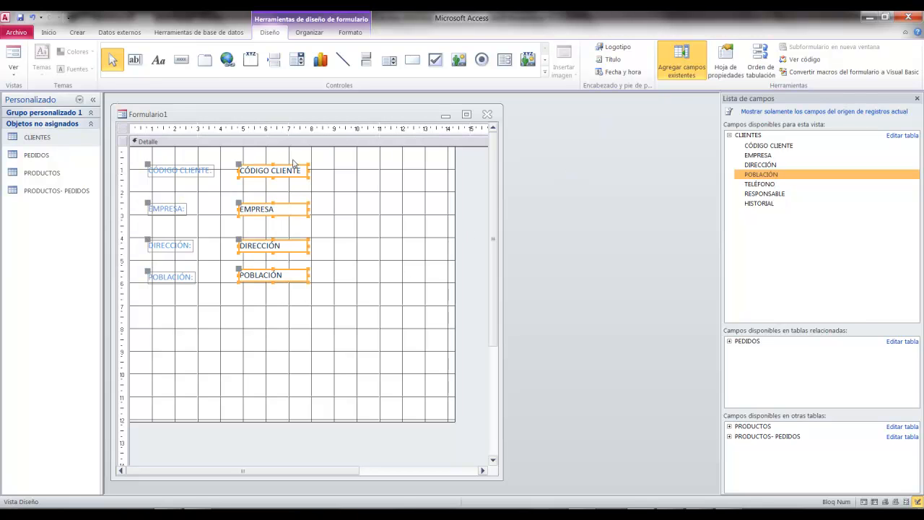
click(322, 35)
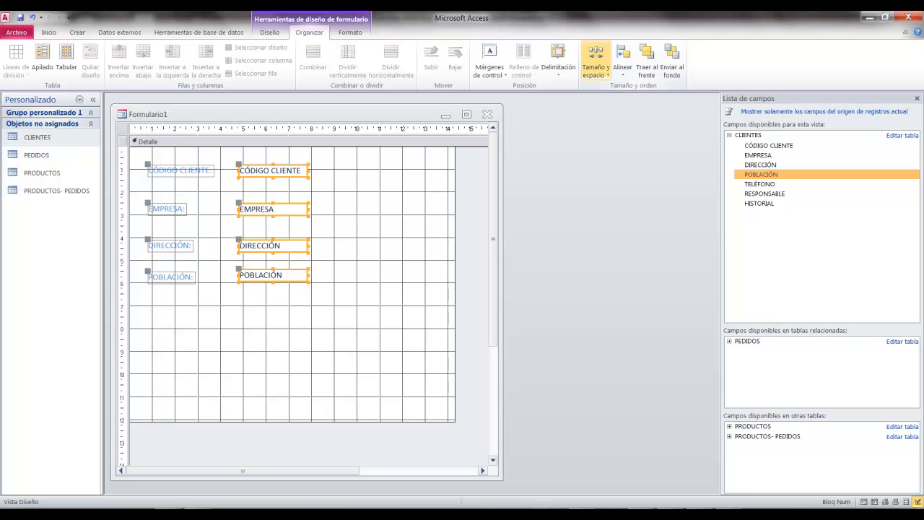
click(596, 71)
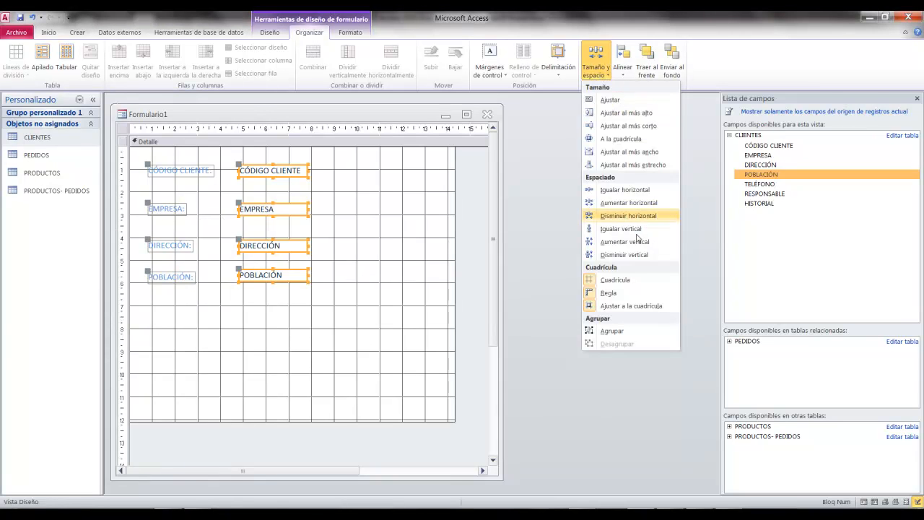
click(634, 231)
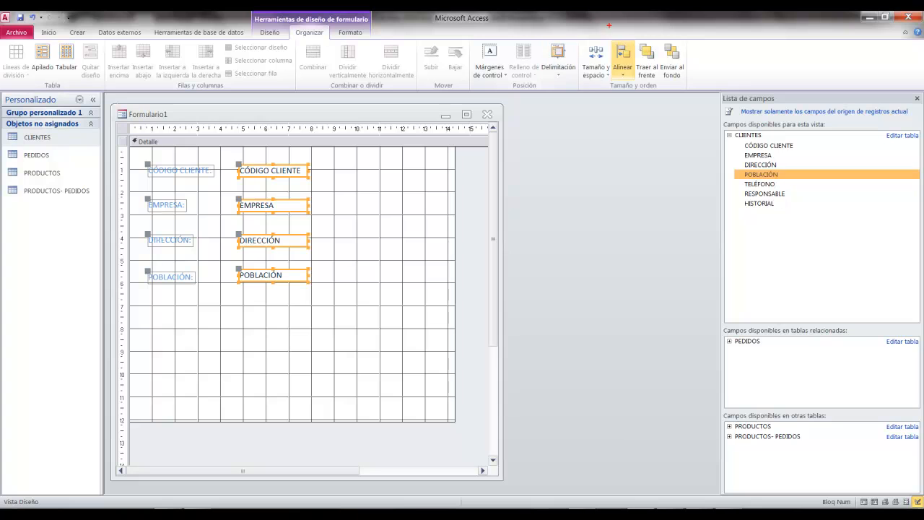
drag(576, 25, 636, 87)
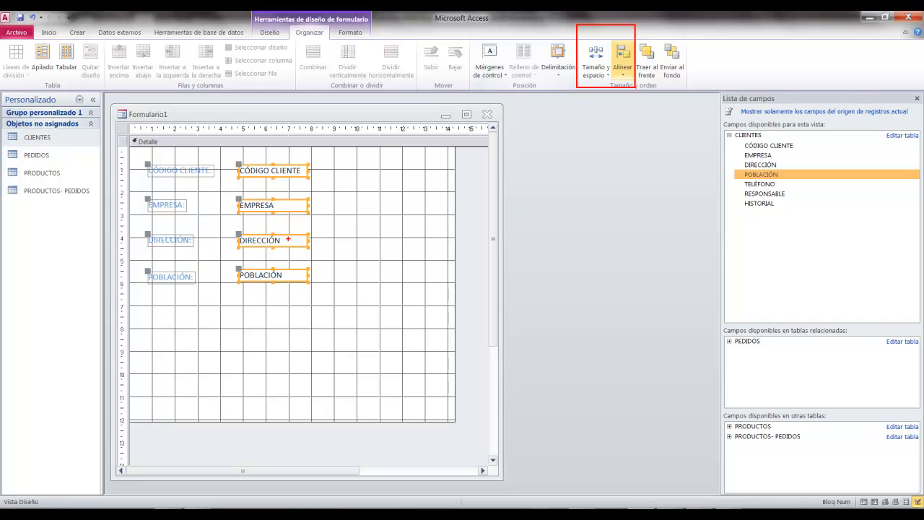
key(Escape)
click(355, 231)
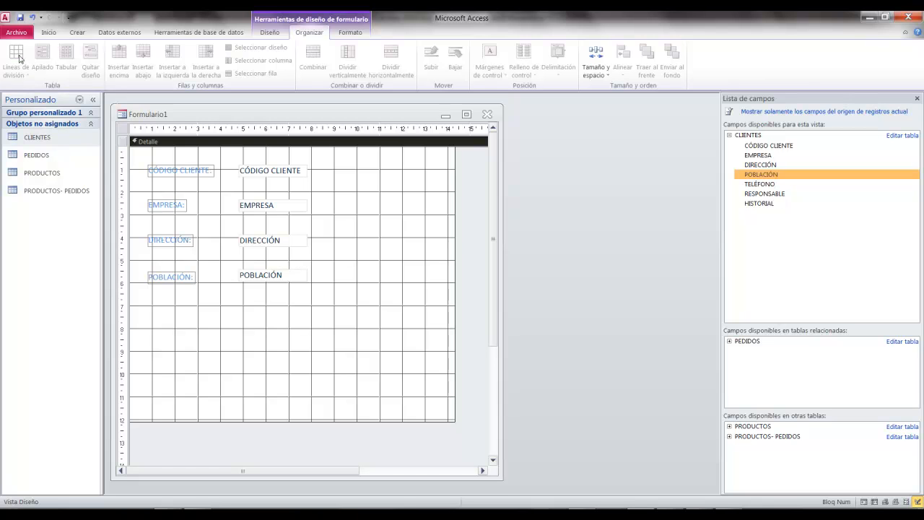
Browse through the first eight client records in Form view to check the layout, and return to Design view
click(269, 31)
click(13, 54)
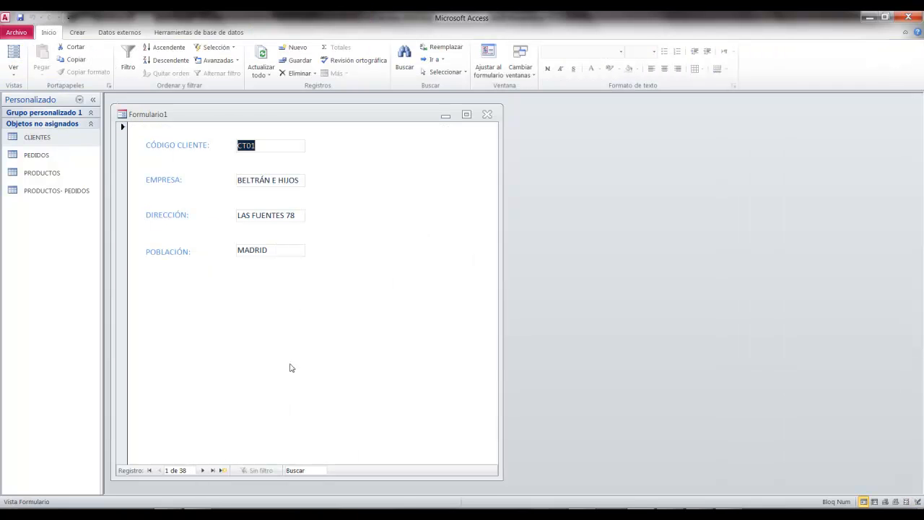
click(201, 471)
click(201, 471)
click(201, 471)
click(201, 471)
click(201, 471)
click(201, 471)
click(202, 471)
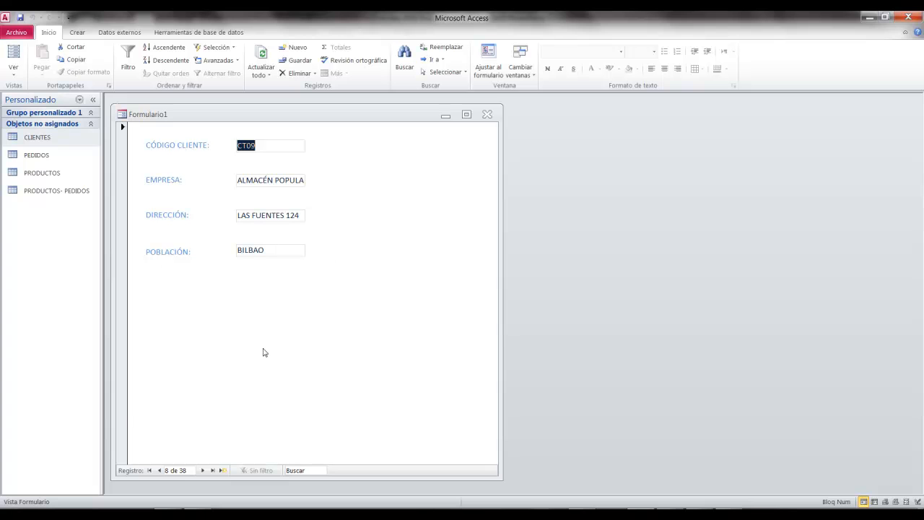
click(14, 71)
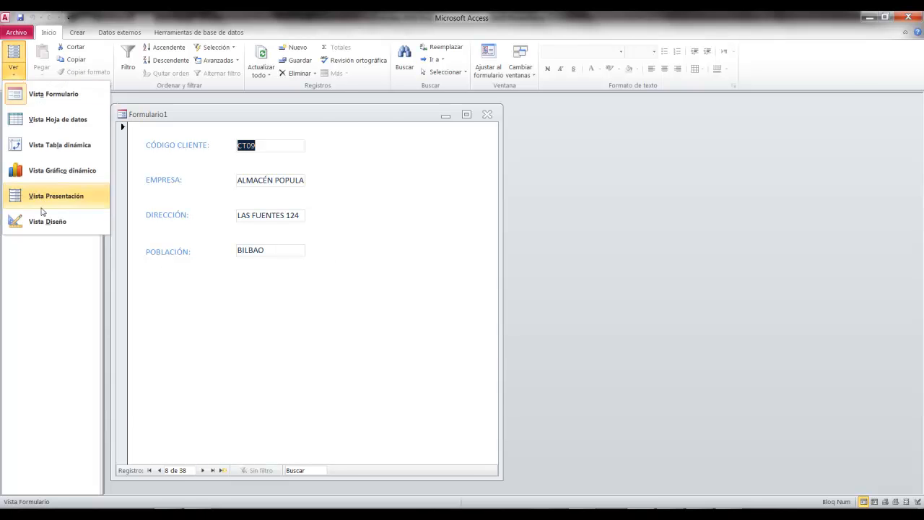
click(44, 221)
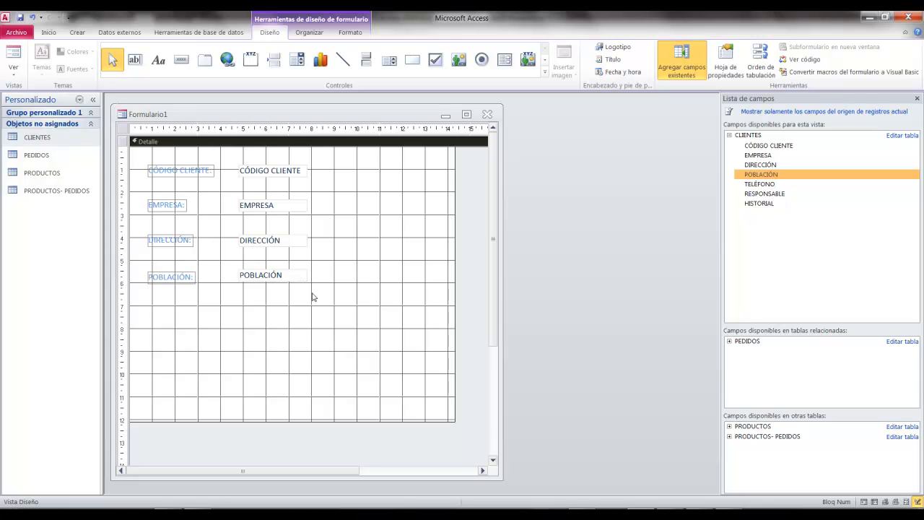
Start a new conditional formatting rule for the POBLACIÓN text box
click(272, 281)
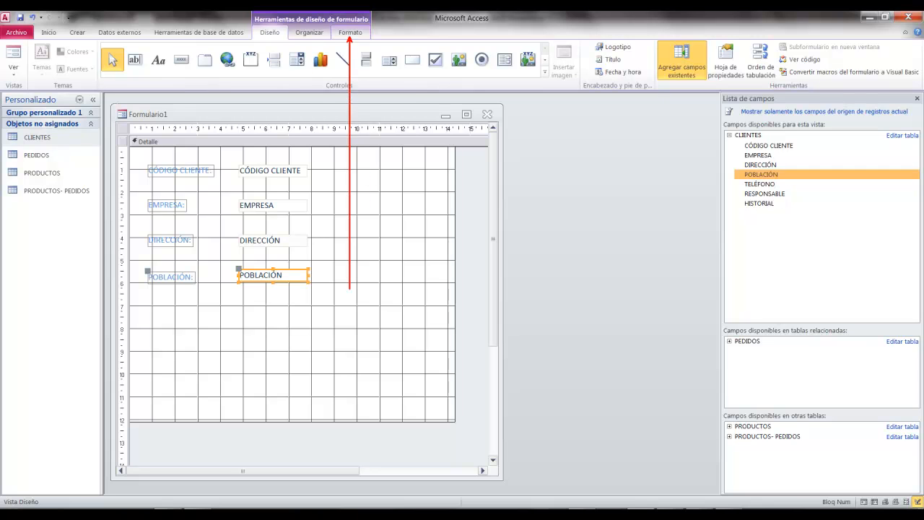
click(357, 33)
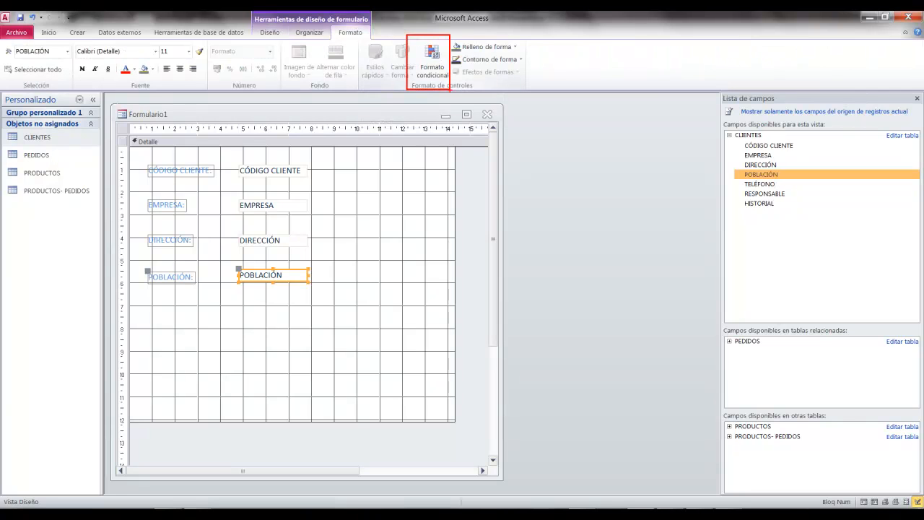
click(443, 62)
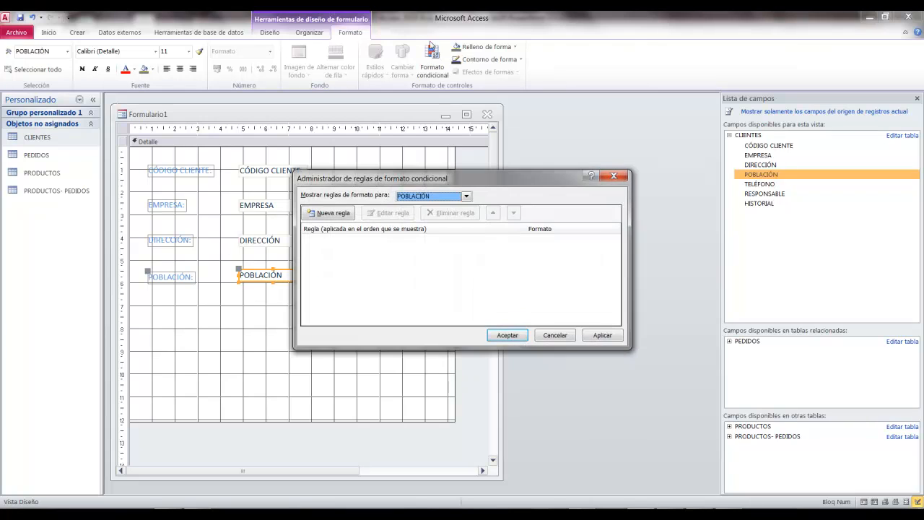
drag(439, 173, 457, 125)
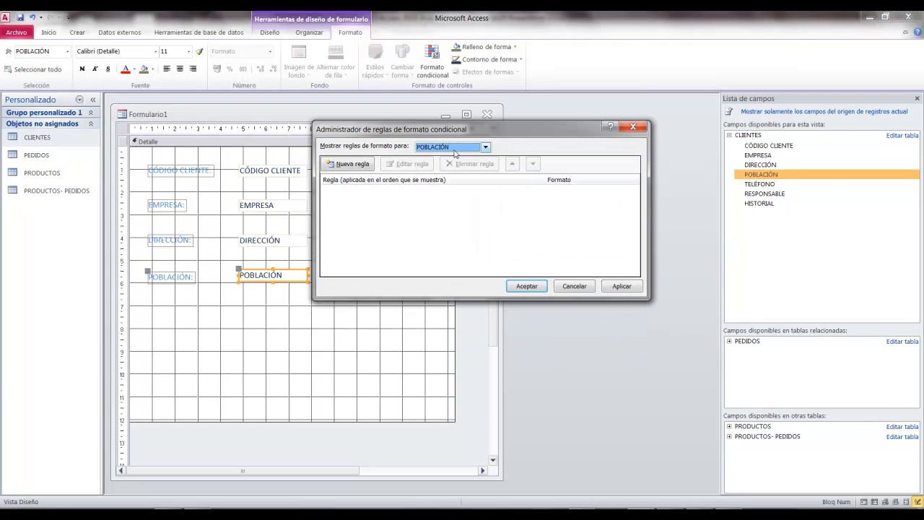
drag(320, 139, 508, 153)
drag(366, 178, 452, 289)
key(Escape)
click(339, 170)
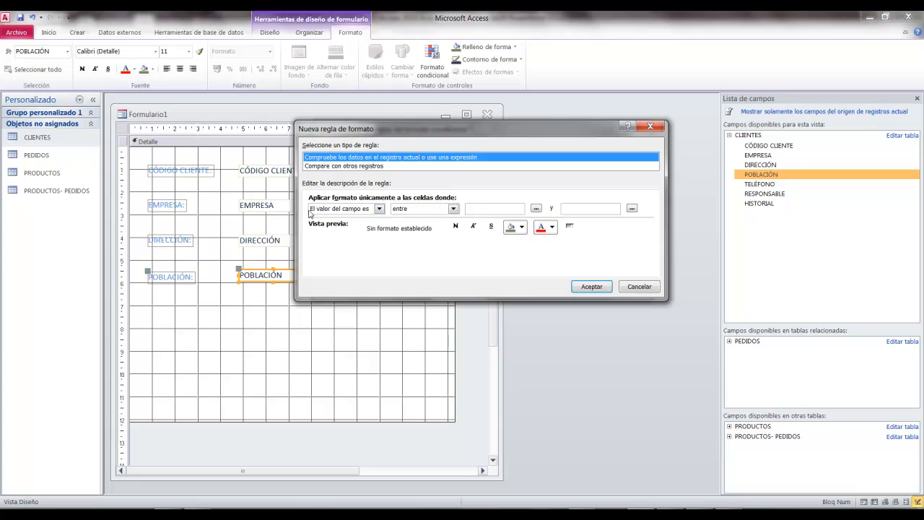
Set the rule's condition to a field value equal to Madrid
click(426, 212)
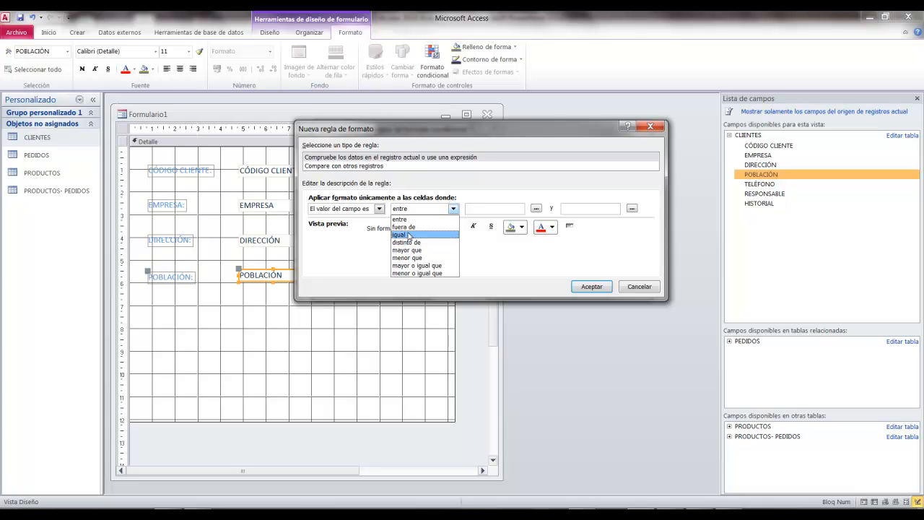
click(409, 234)
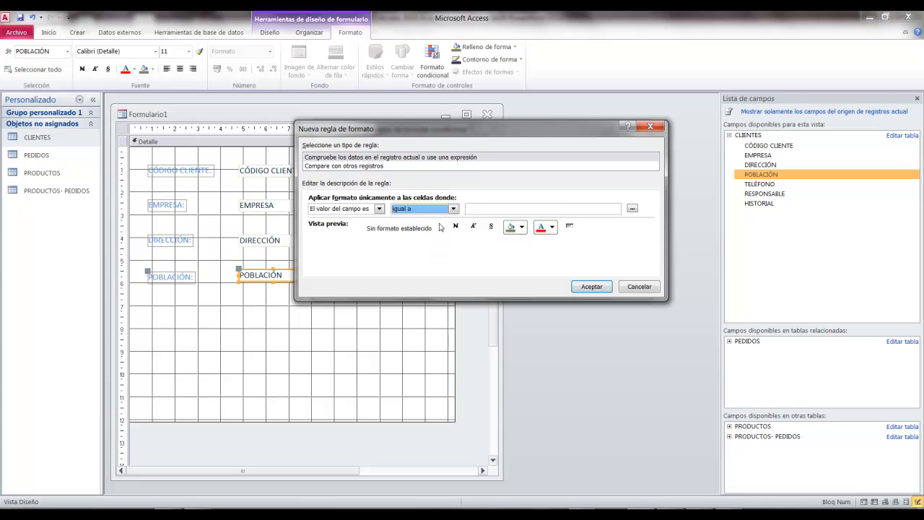
click(512, 211)
text(Madrid)
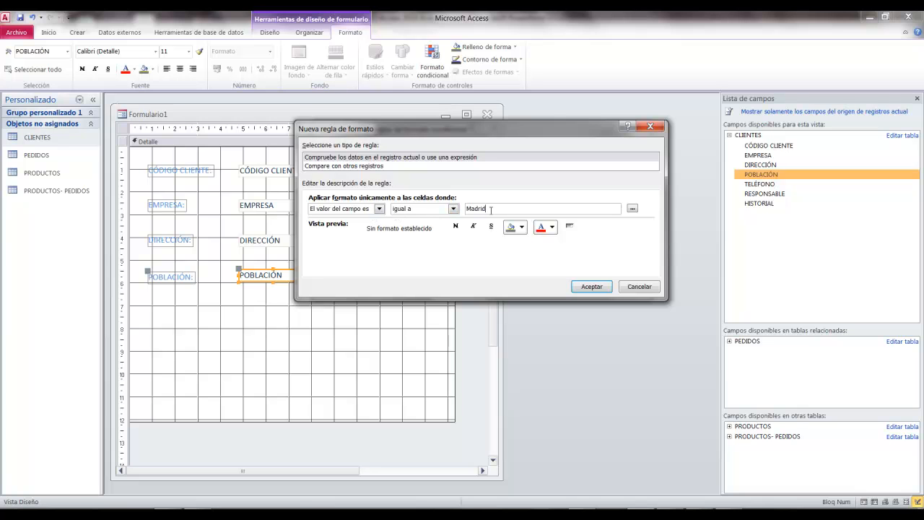
Give the rule dark blue, bold, italic text on a red fill and save it for the POBLACIÓN text box
click(553, 227)
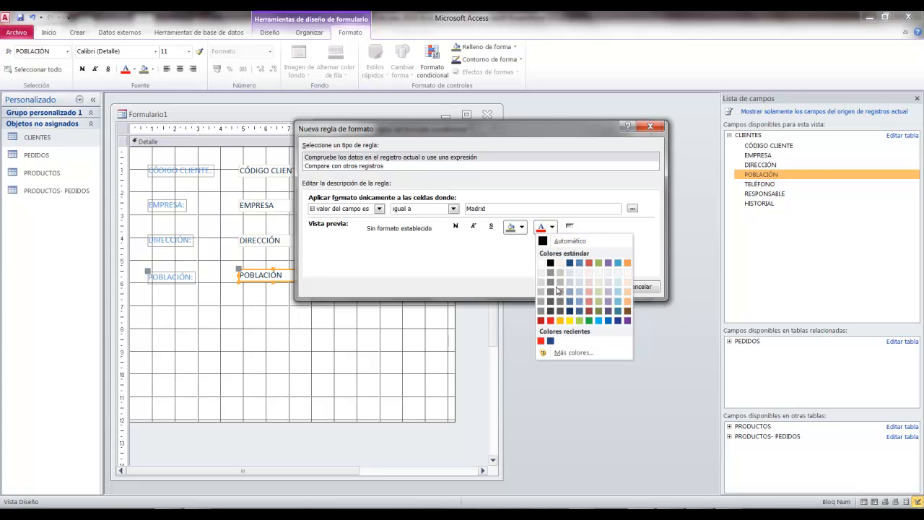
click(570, 262)
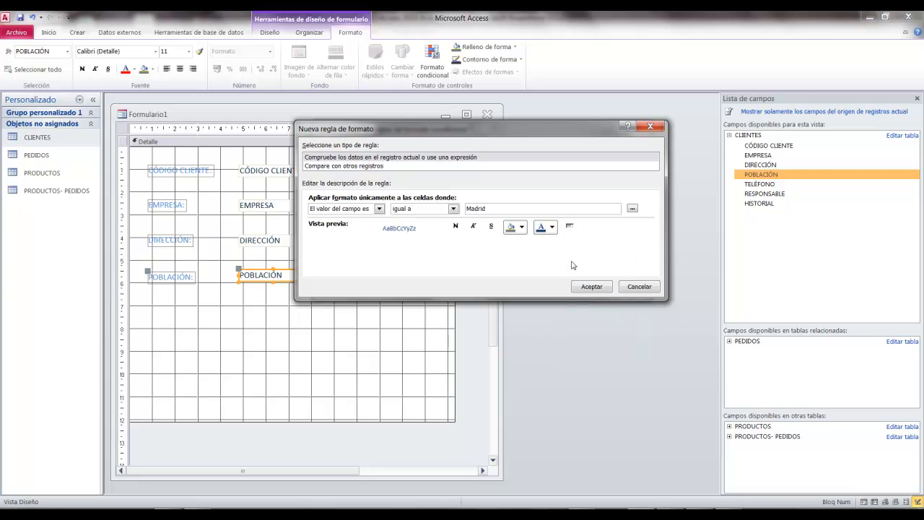
click(520, 227)
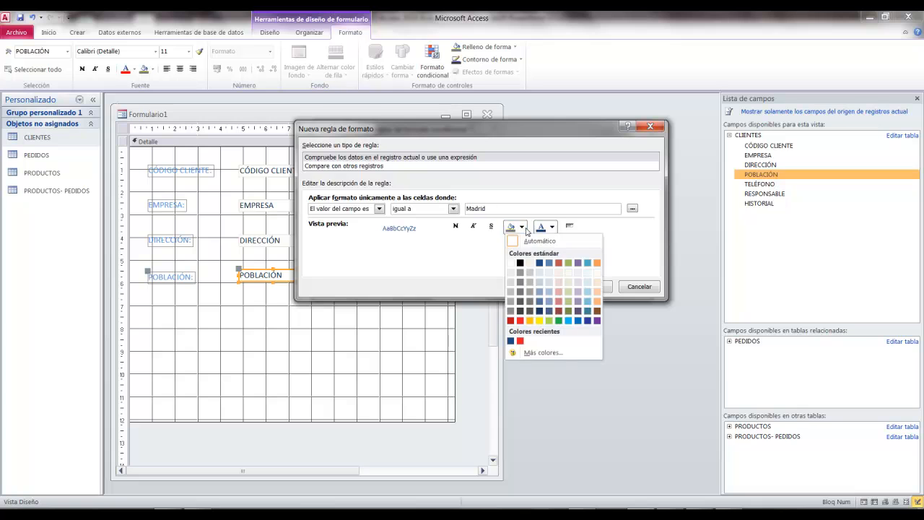
click(520, 327)
click(455, 226)
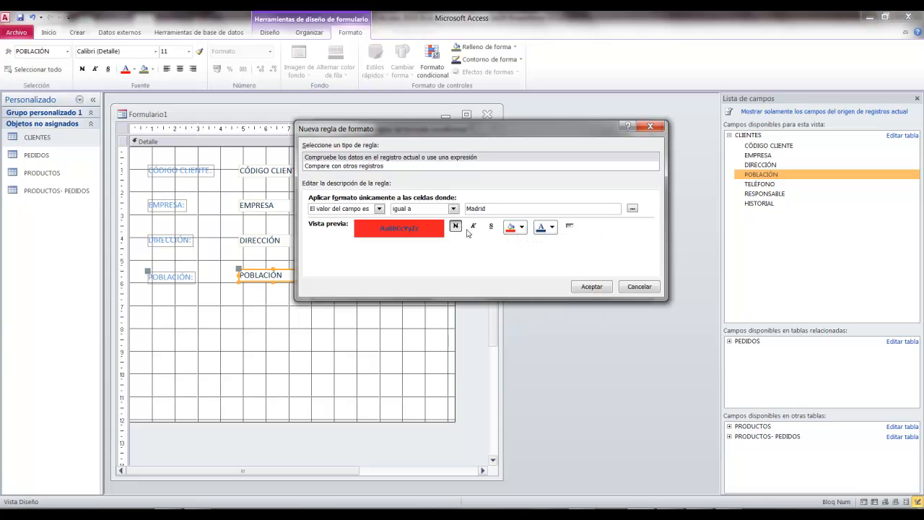
click(473, 227)
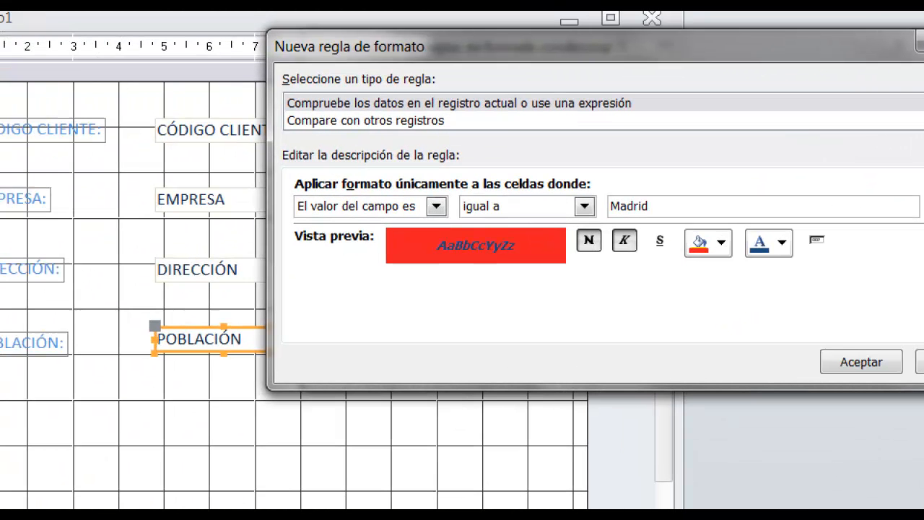
mouse_move(383, 217)
mouse_down()
mouse_move(463, 253)
mouse_move(571, 271)
mouse_move(587, 286)
mouse_up()
click(718, 330)
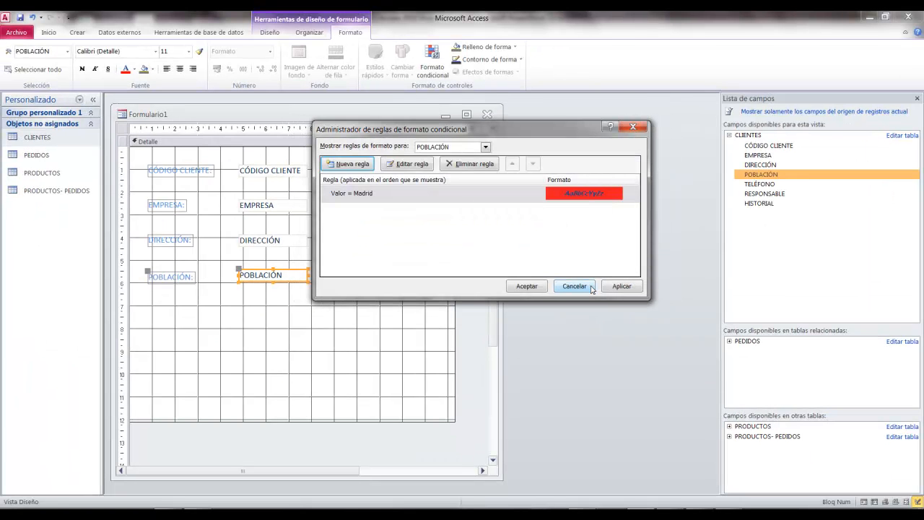
click(527, 286)
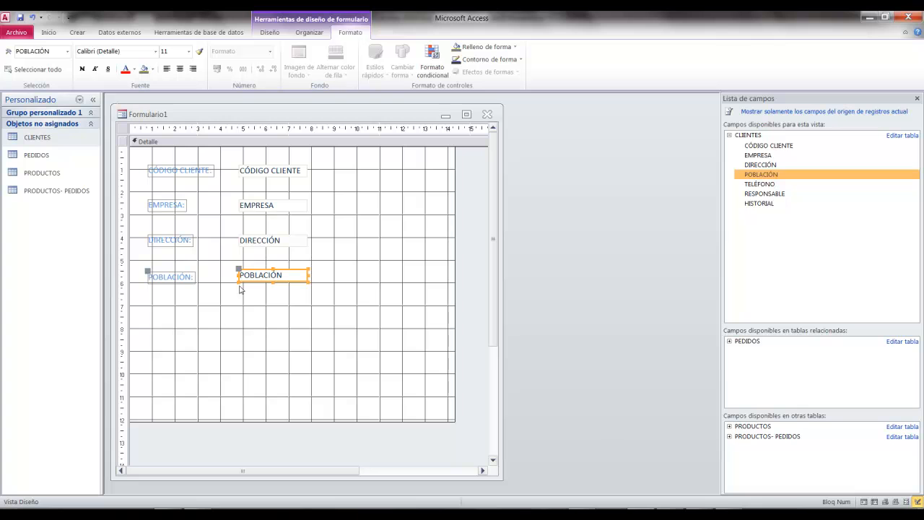
Browse several records in Form view to check the POBLACIÓN conditional formatting, and return to Design view
click(270, 32)
click(13, 56)
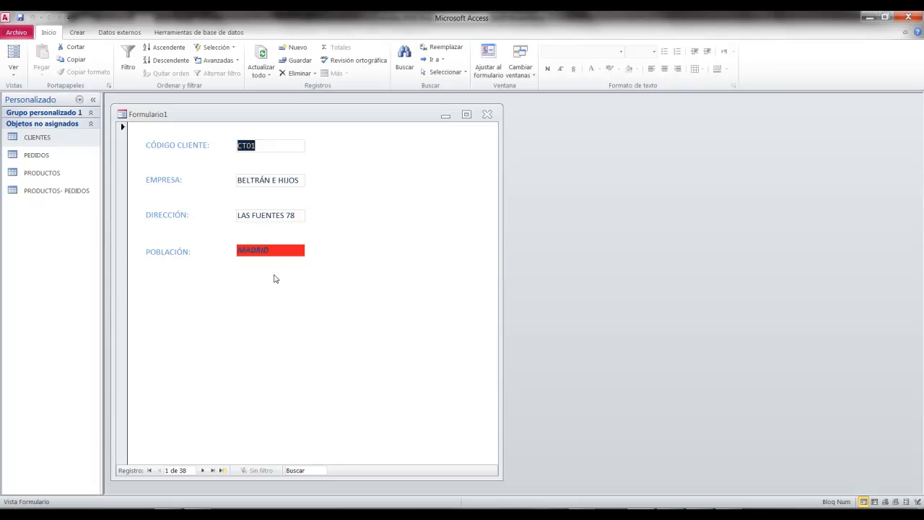
click(202, 470)
click(202, 470)
click(202, 470)
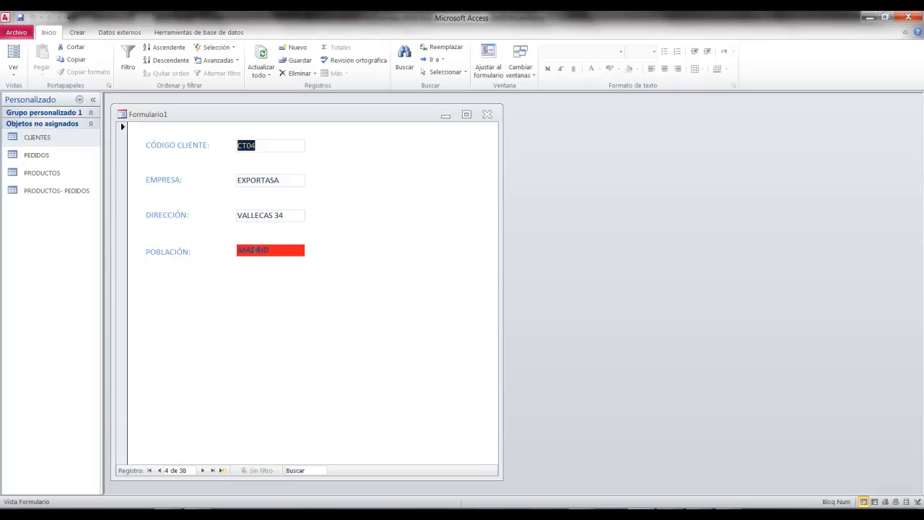
click(202, 471)
click(202, 470)
click(202, 470)
click(13, 70)
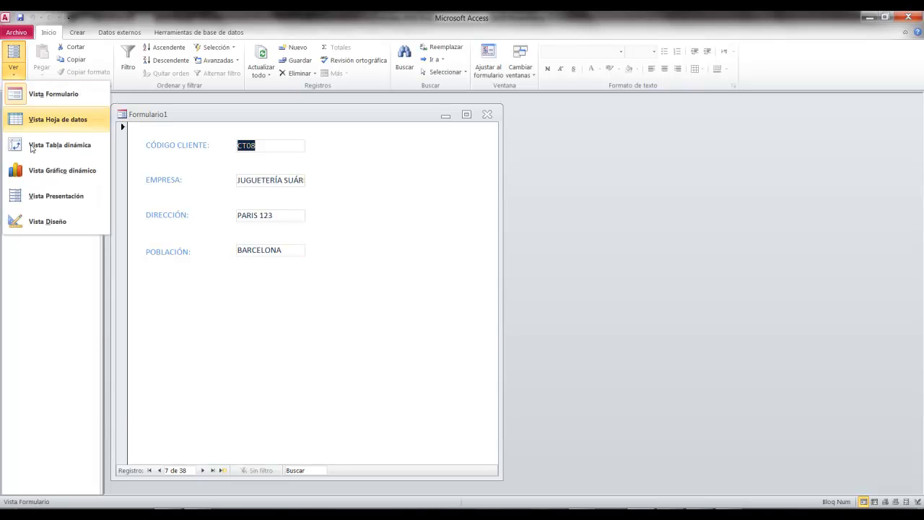
click(51, 218)
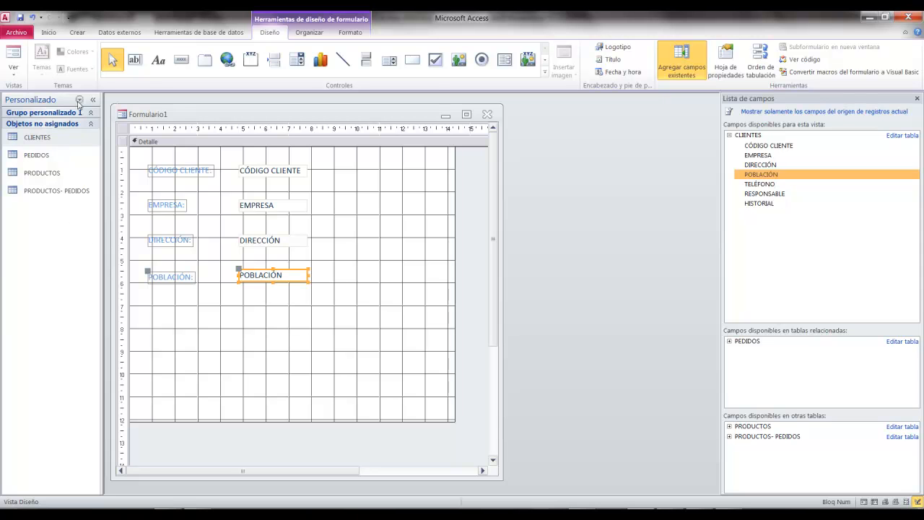
Open the form in Form view, start a new record and enter the trial text jdhks in POBLACIÓN
click(13, 52)
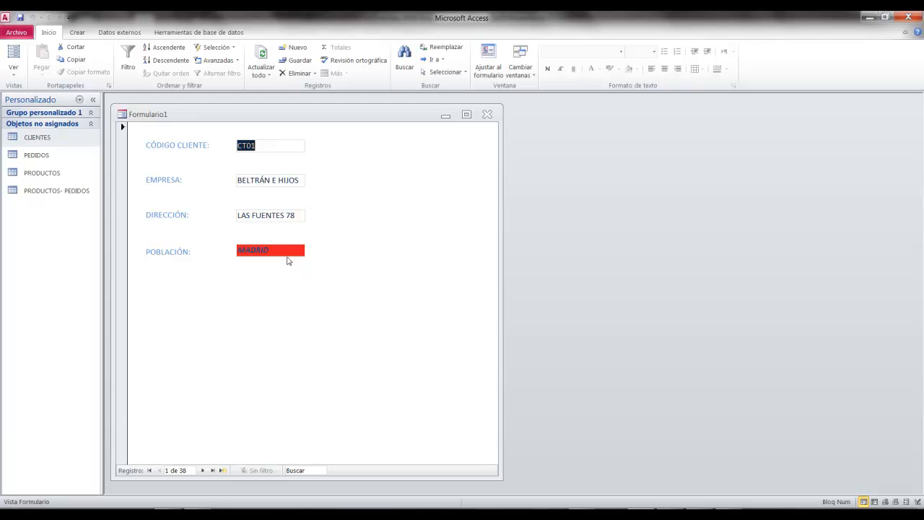
click(291, 249)
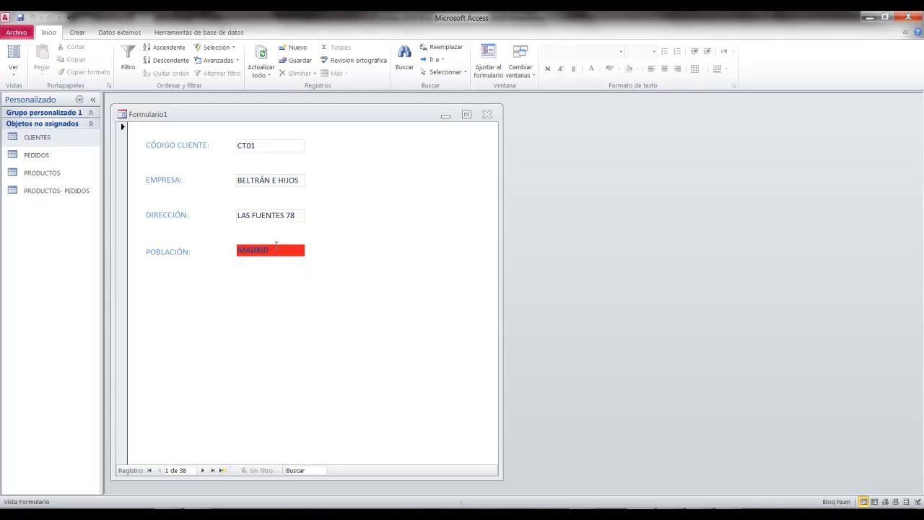
click(223, 471)
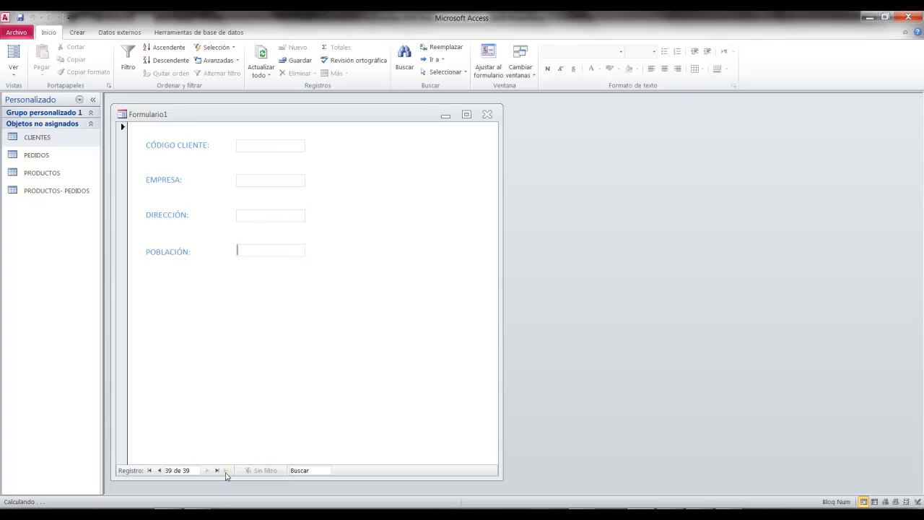
text(jdhks)
Leave the new record with only a client code filled in and return to Design view
click(15, 75)
click(87, 220)
click(438, 295)
click(14, 66)
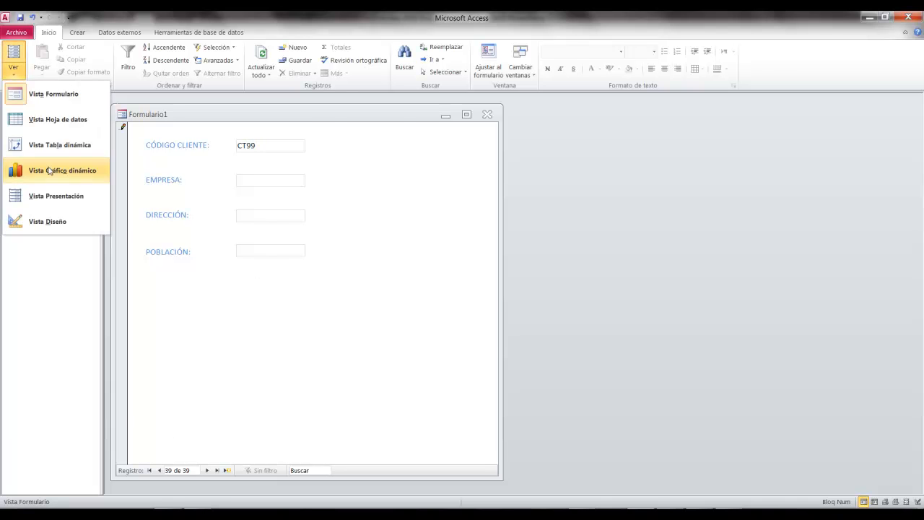
click(50, 217)
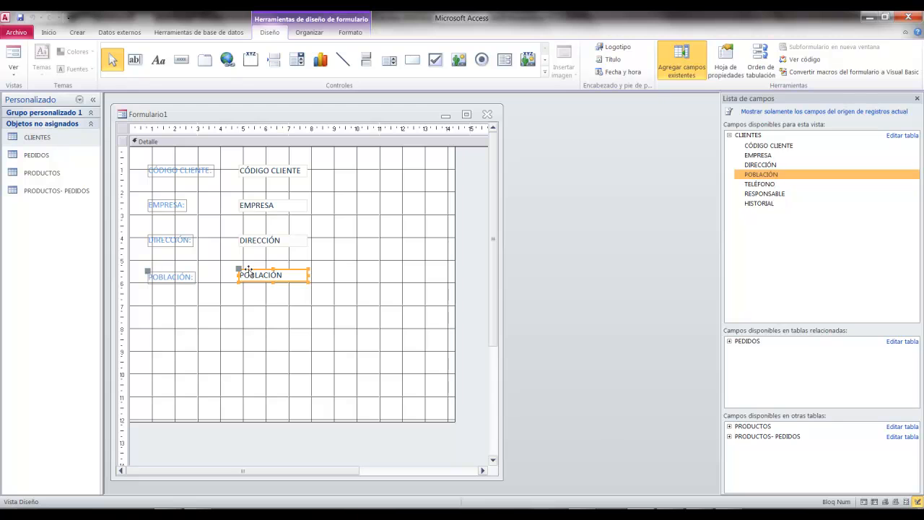
Replace the POBLACIÓN text box with a combo box placed below DIRECCIÓN
key(Delete)
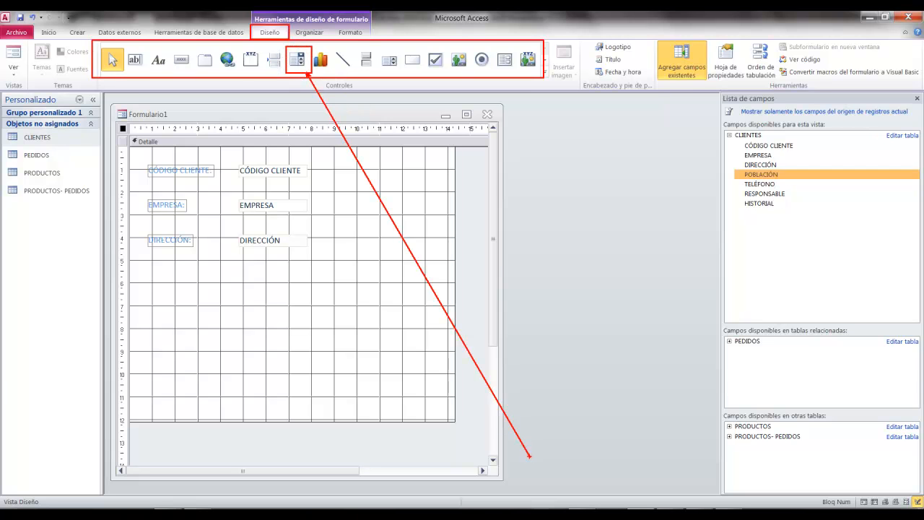
click(299, 60)
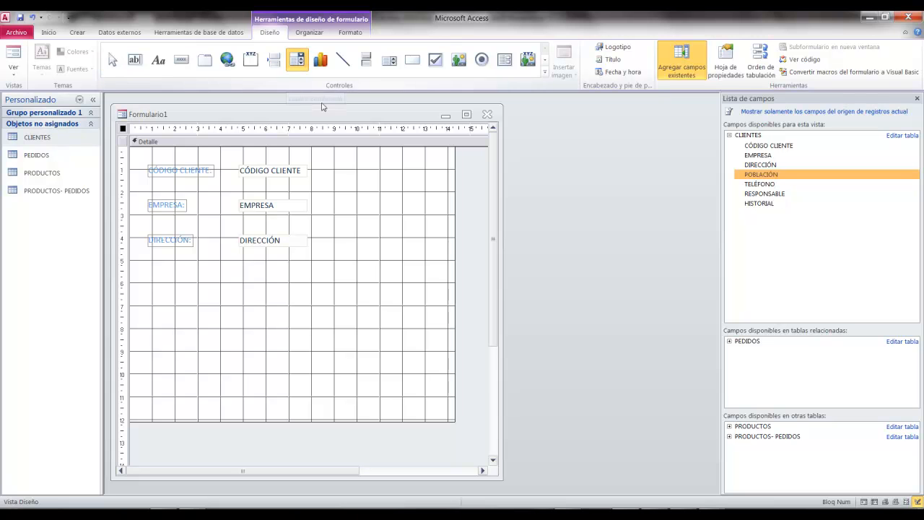
click(239, 275)
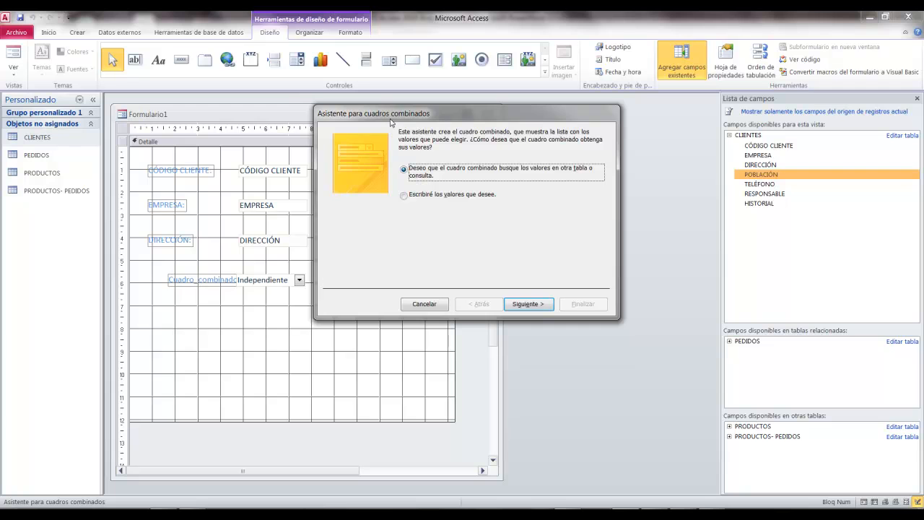
drag(392, 118, 419, 112)
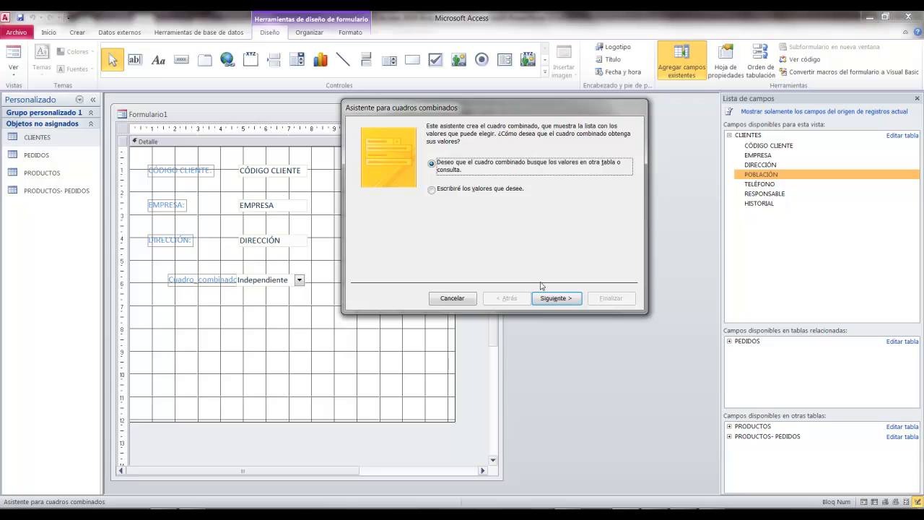
Set the combo box to look up POBLACIÓN from the CLIENTES table, unsorted and with the key column hidden, and finish the wizard
click(557, 299)
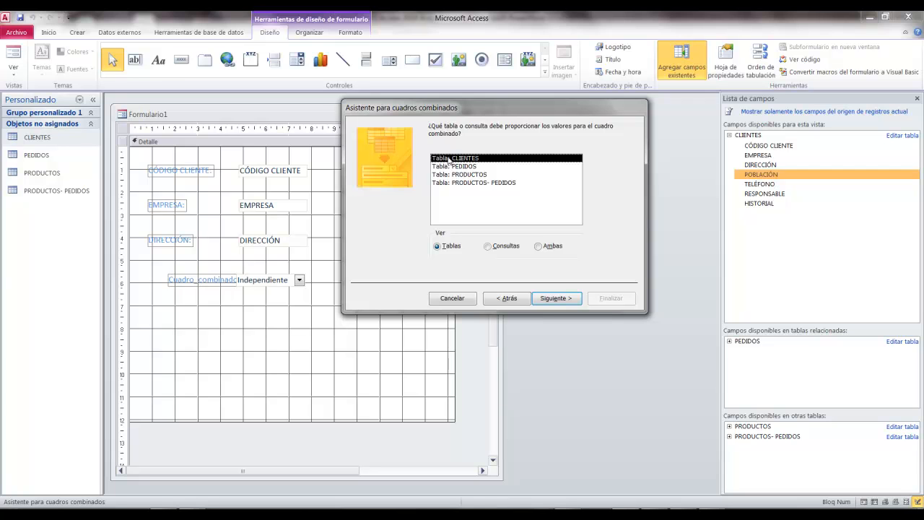
click(556, 298)
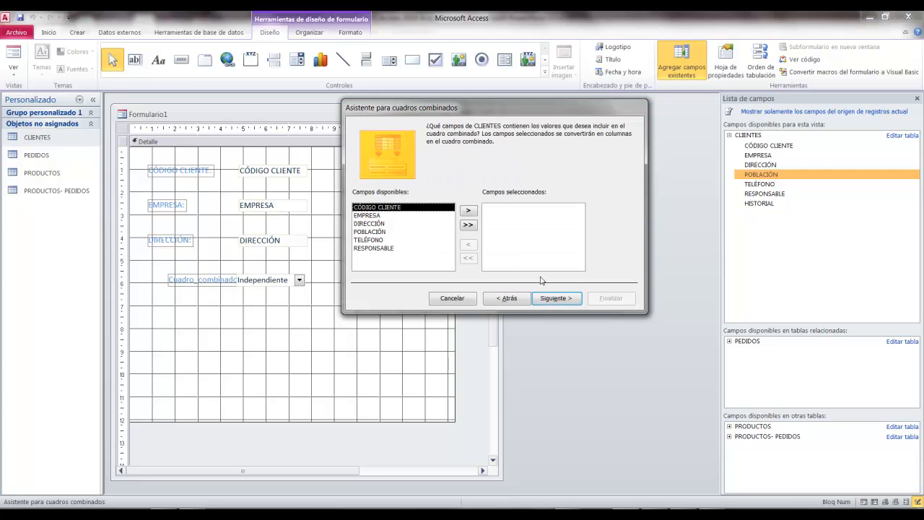
click(370, 231)
click(468, 210)
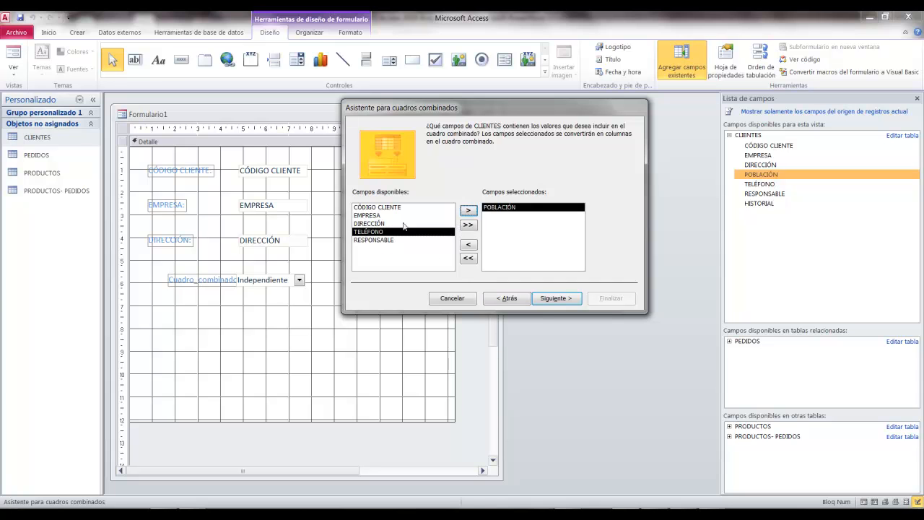
click(554, 299)
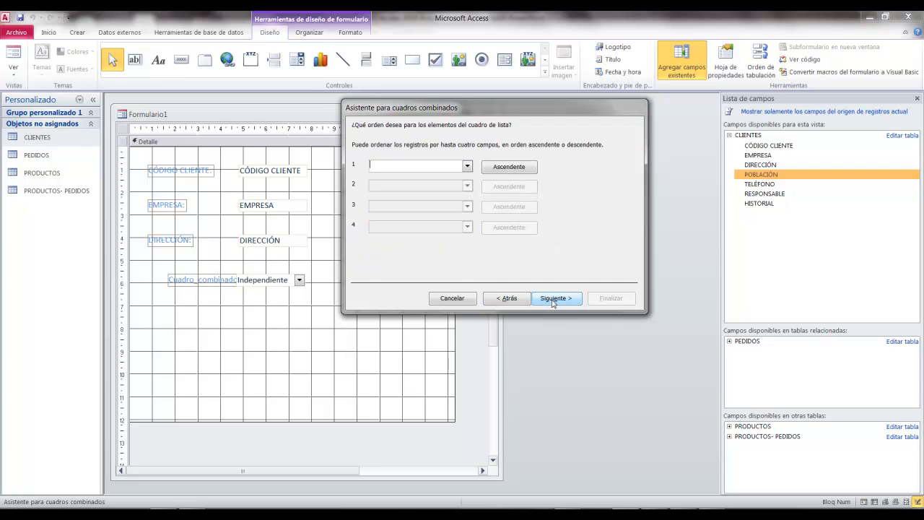
click(553, 299)
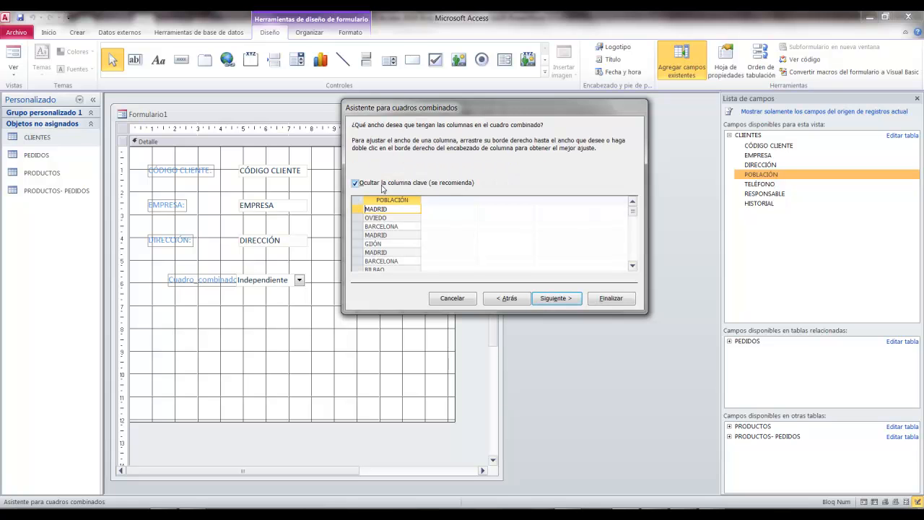
click(554, 299)
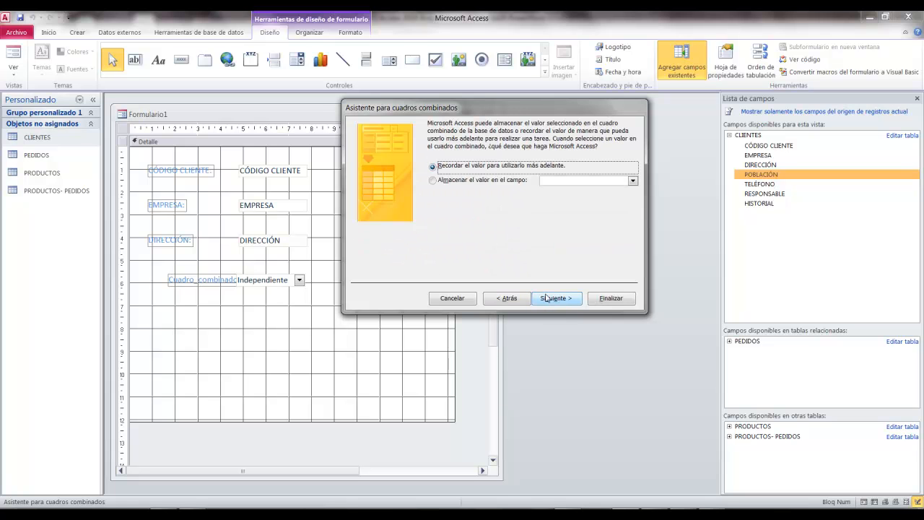
click(618, 302)
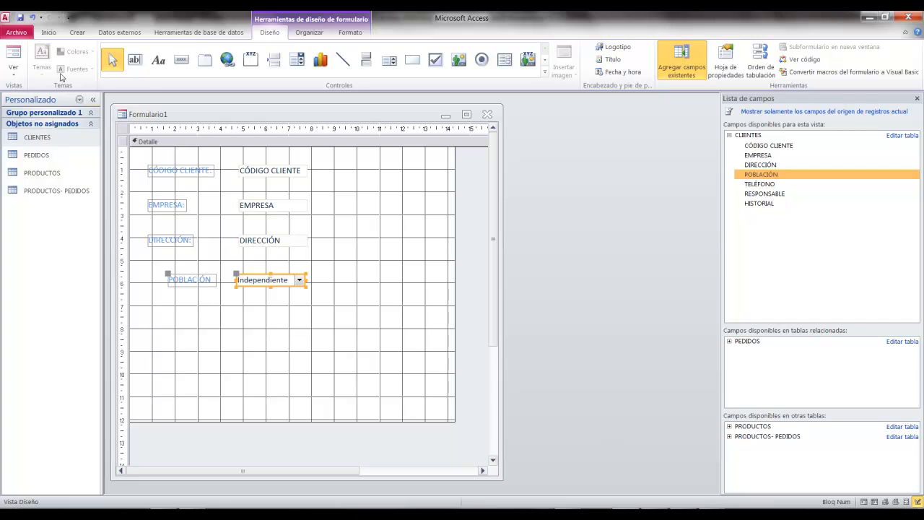
In Form view, start a new record and choose BARCELONA in the POBLACIÓN combo box
click(15, 55)
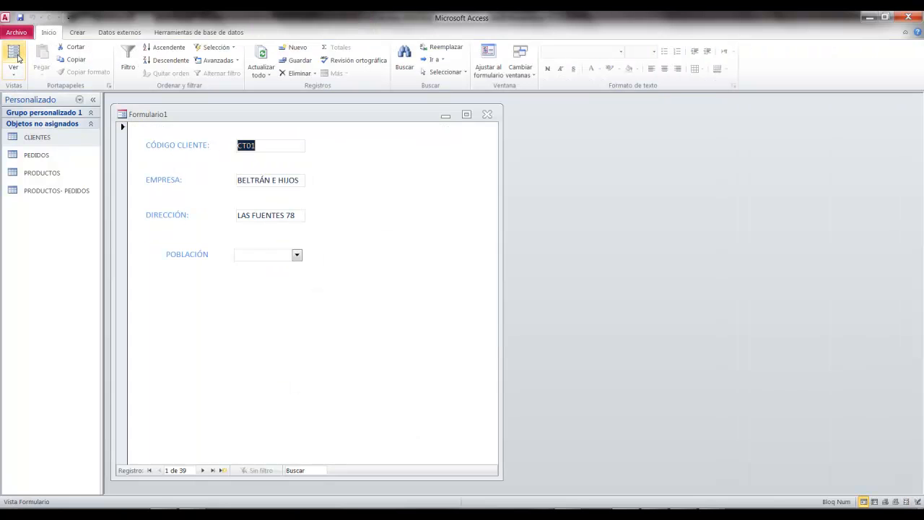
click(296, 256)
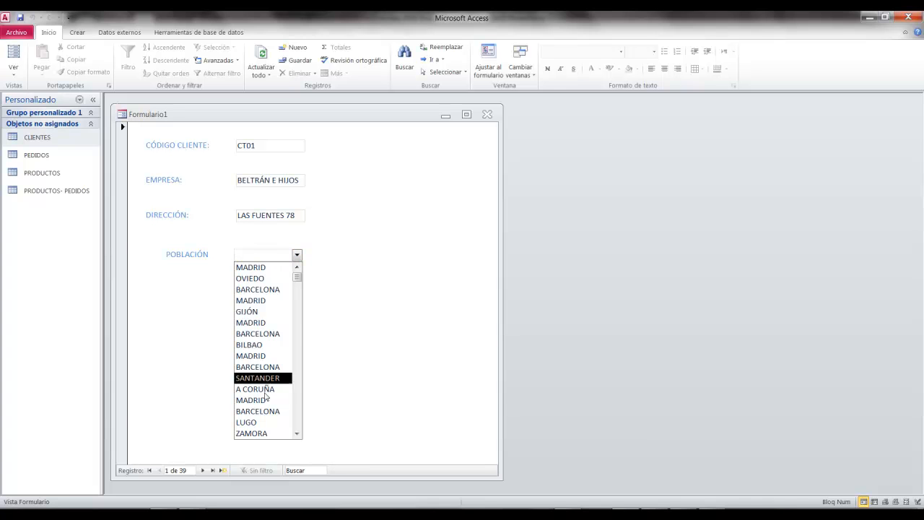
click(222, 470)
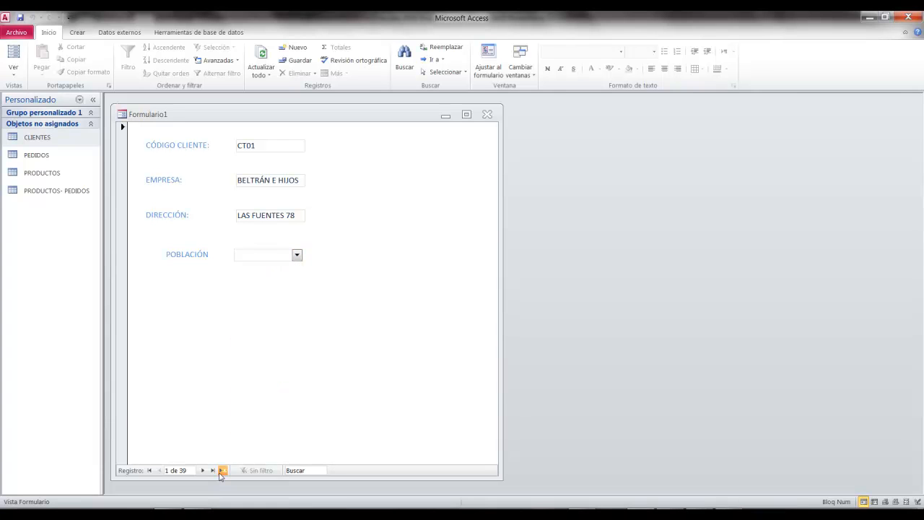
click(297, 255)
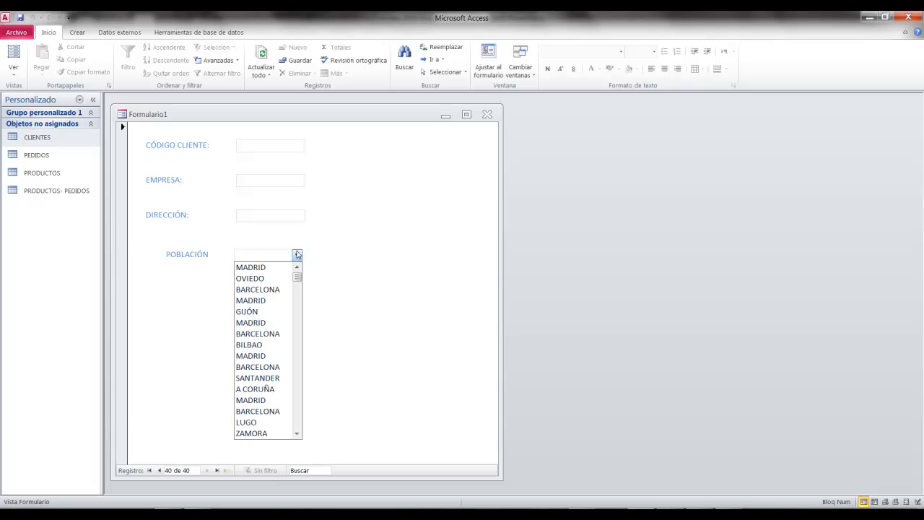
click(270, 291)
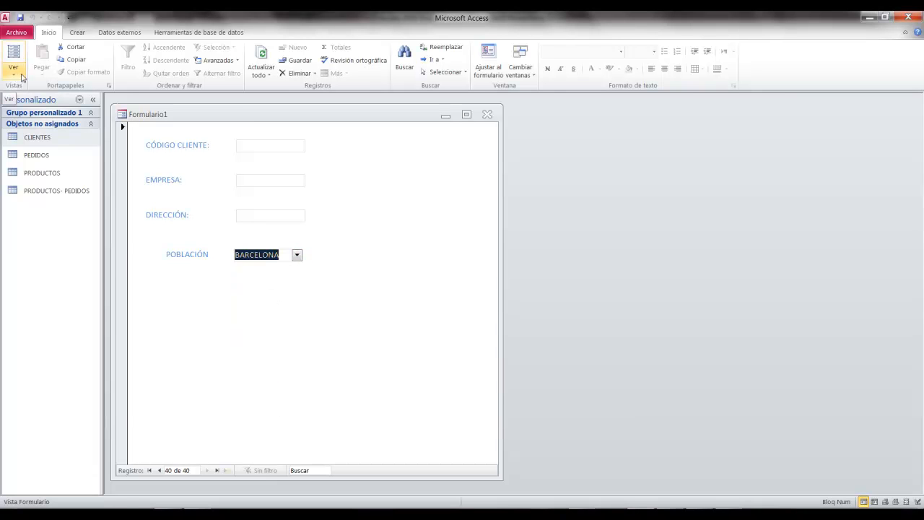
Enter a client code in the new record and return to Design view
click(254, 144)
text(CT98)
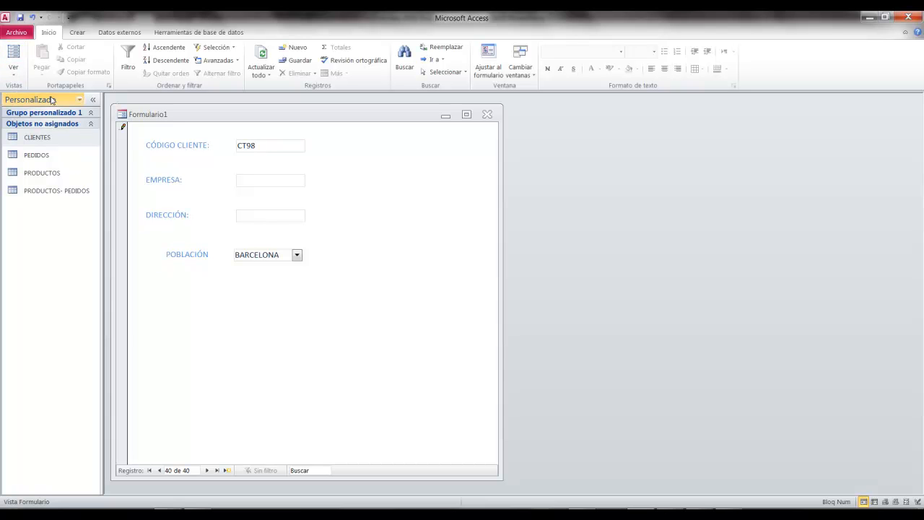
click(14, 72)
click(50, 221)
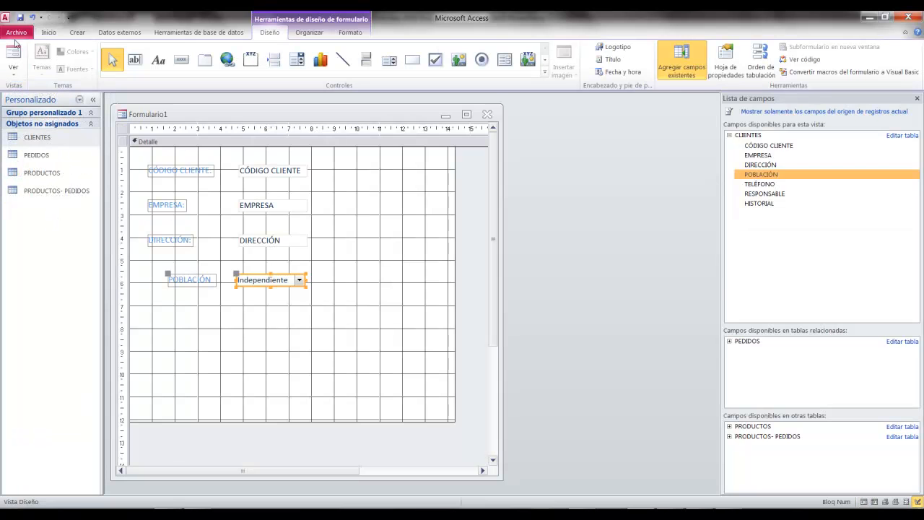
Browse forward through the records in Form view to examine the value the POBLACIÓN combo box shows in each
click(14, 52)
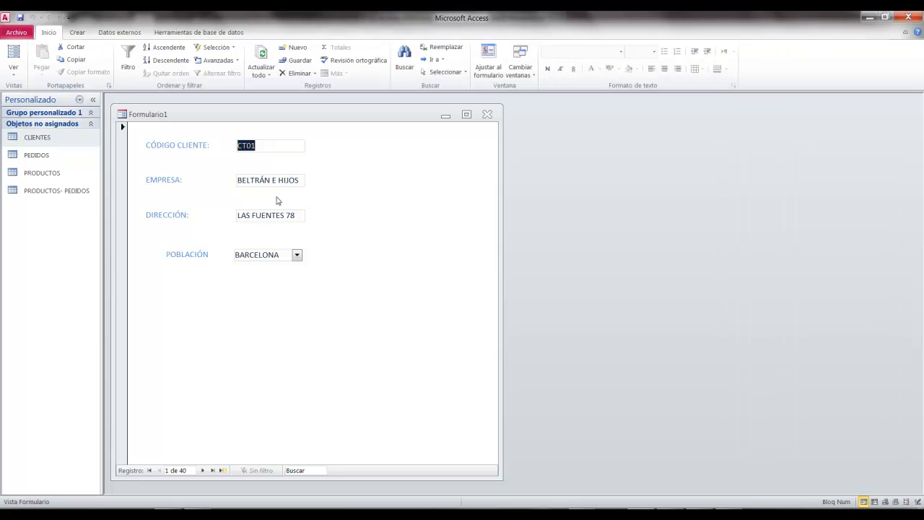
click(202, 470)
click(202, 470)
click(202, 470)
click(203, 470)
click(202, 470)
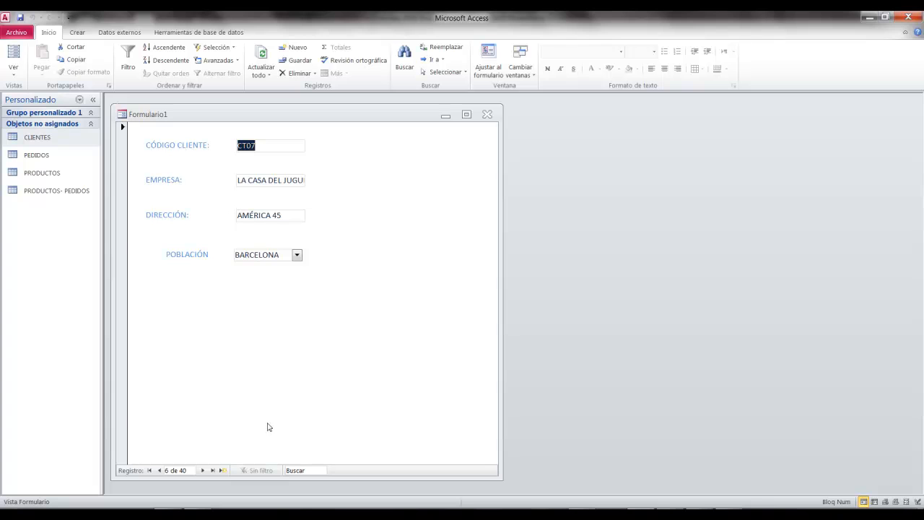
click(202, 470)
click(202, 470)
click(202, 470)
click(202, 470)
click(207, 470)
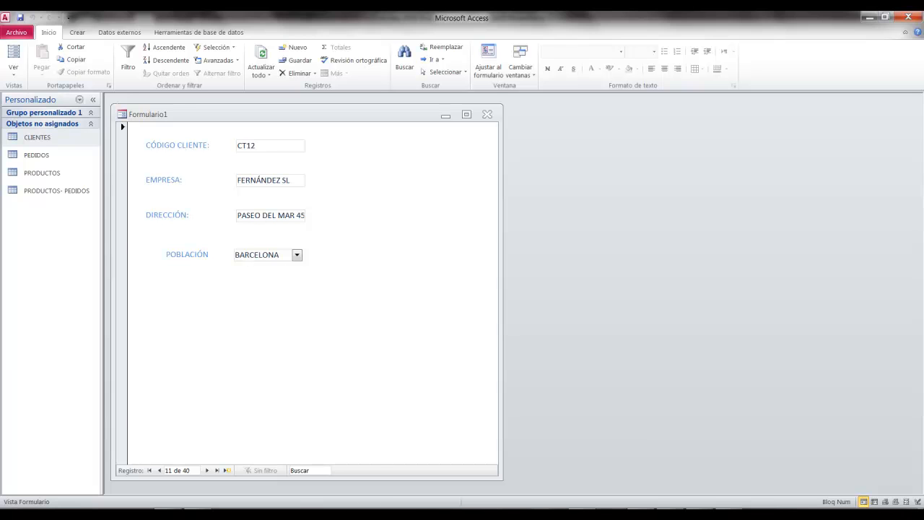
mouse_move(154, 243)
mouse_down()
mouse_move(328, 267)
mouse_move(490, 316)
mouse_up()
key(Escape)
click(207, 470)
click(207, 470)
click(207, 471)
click(207, 470)
click(207, 470)
click(207, 470)
click(208, 470)
click(207, 470)
click(207, 471)
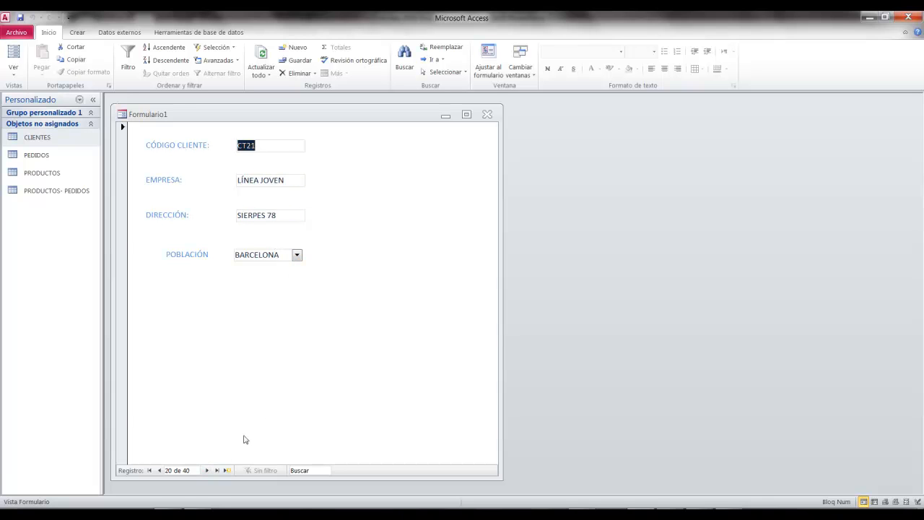
Inspect the list of values in the POBLACIÓN combo box and return to Design view
click(297, 255)
mouse_move(298, 288)
mouse_down()
mouse_move(291, 430)
mouse_move(295, 279)
mouse_up()
click(324, 260)
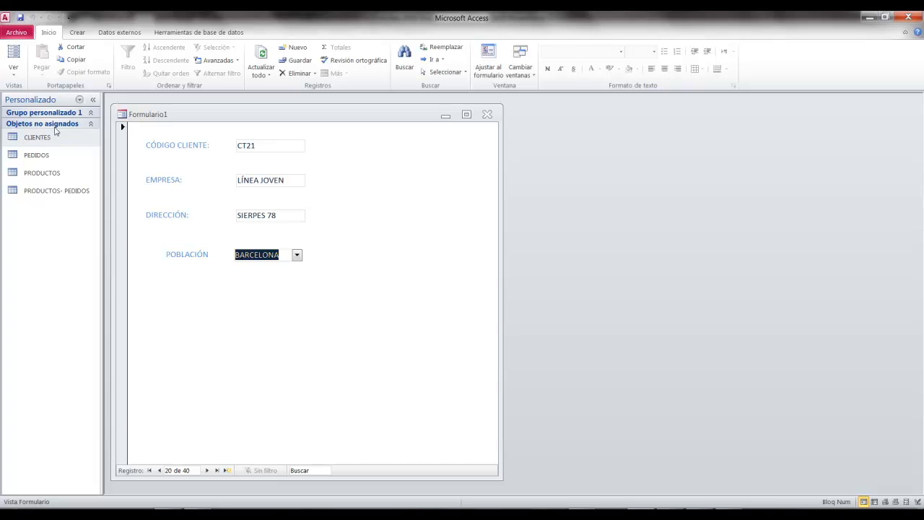
click(13, 78)
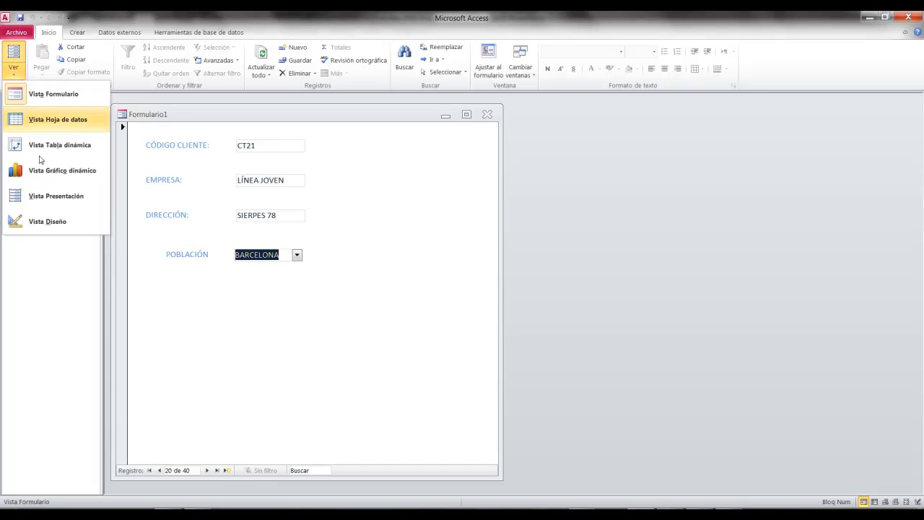
click(42, 217)
Replace the POBLACIÓN combo box with a new unbound one below DIRECCIÓN, cancelling its wizard
click(300, 277)
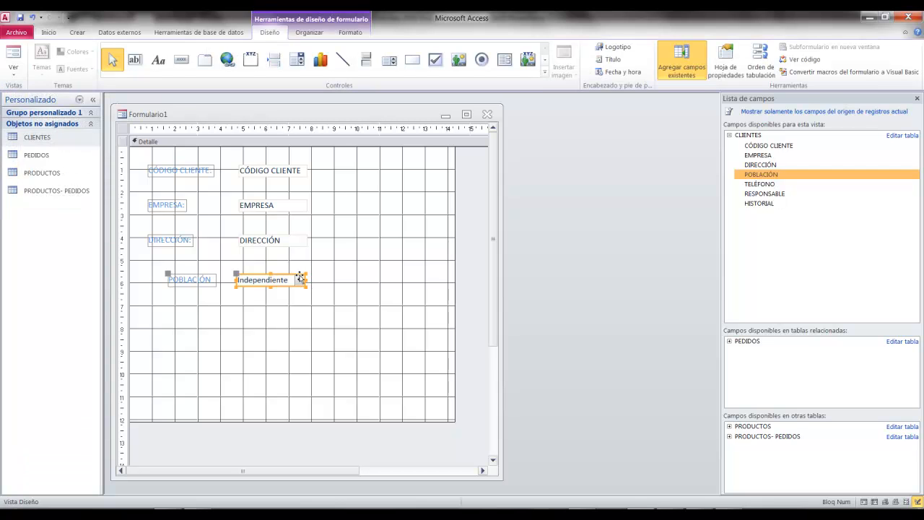
key(Delete)
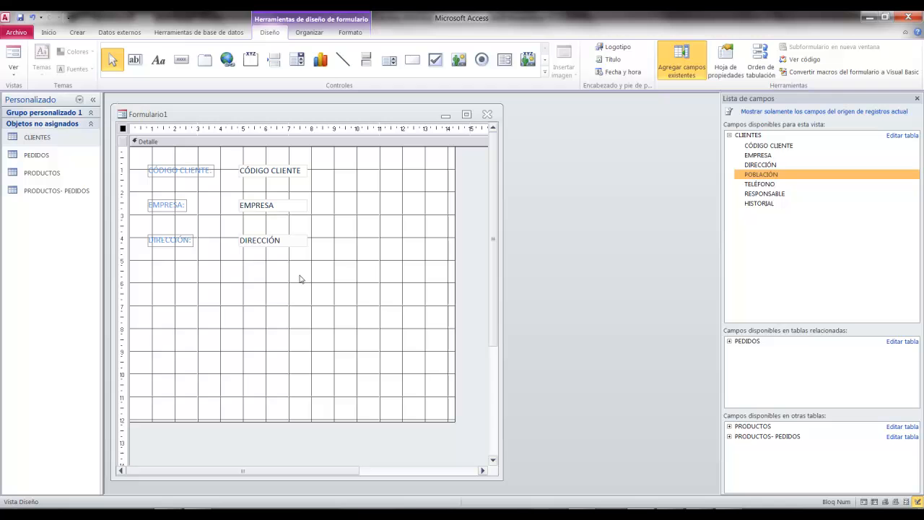
click(303, 64)
click(273, 291)
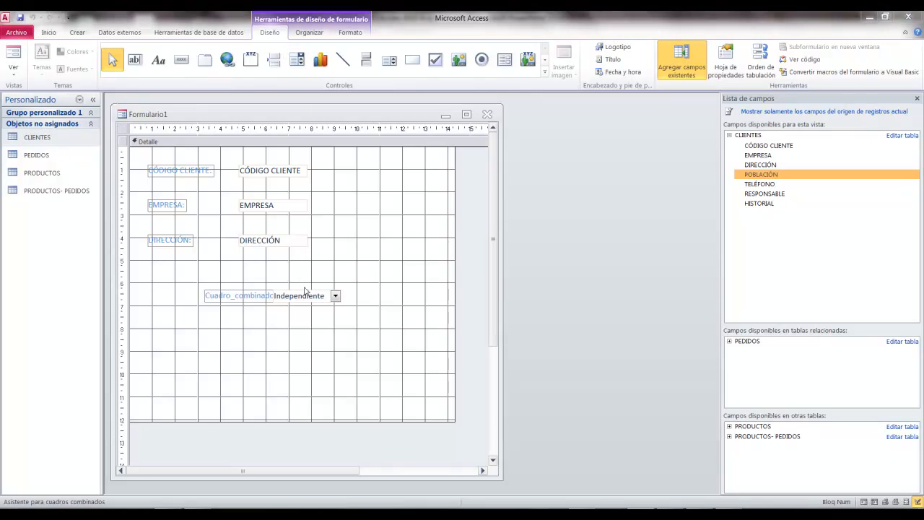
click(426, 305)
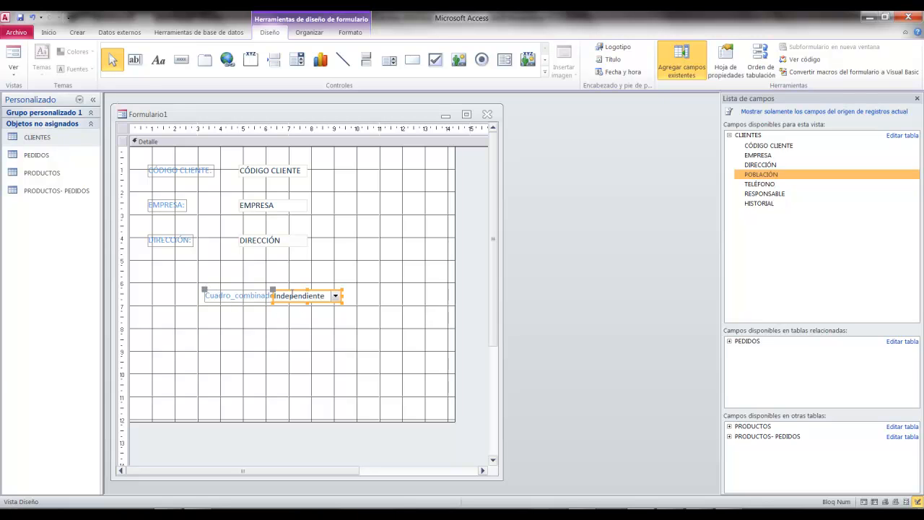
Move the new combo box's label left, clear of the box, and change its caption to "Población:"
click(203, 289)
drag(203, 290, 172, 291)
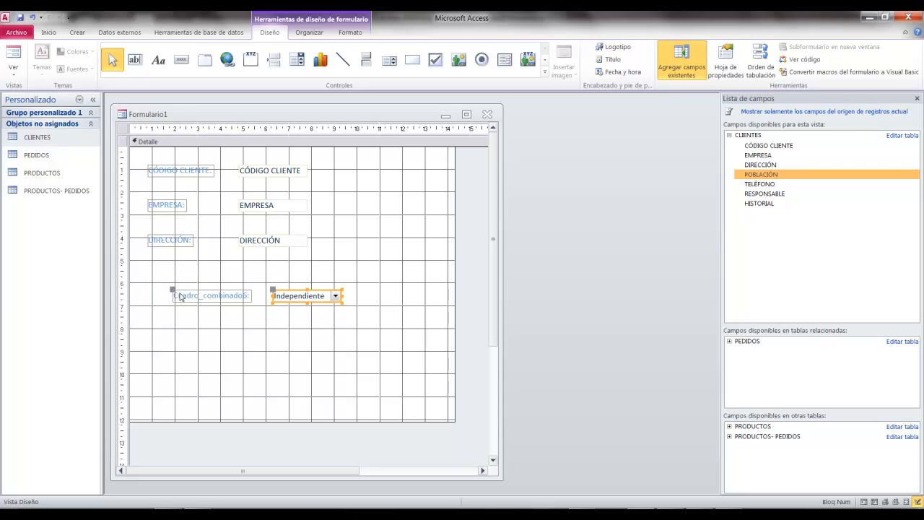
click(251, 296)
drag(251, 296, 164, 300)
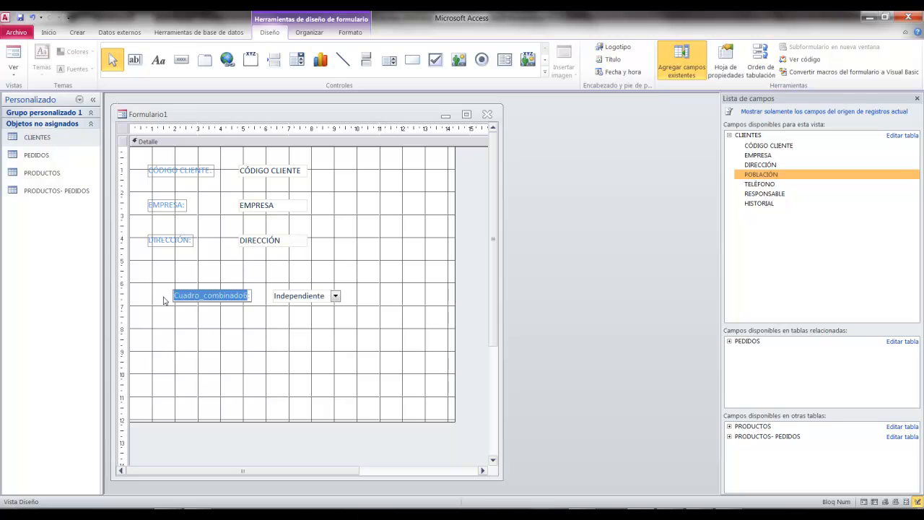
text(Población:)
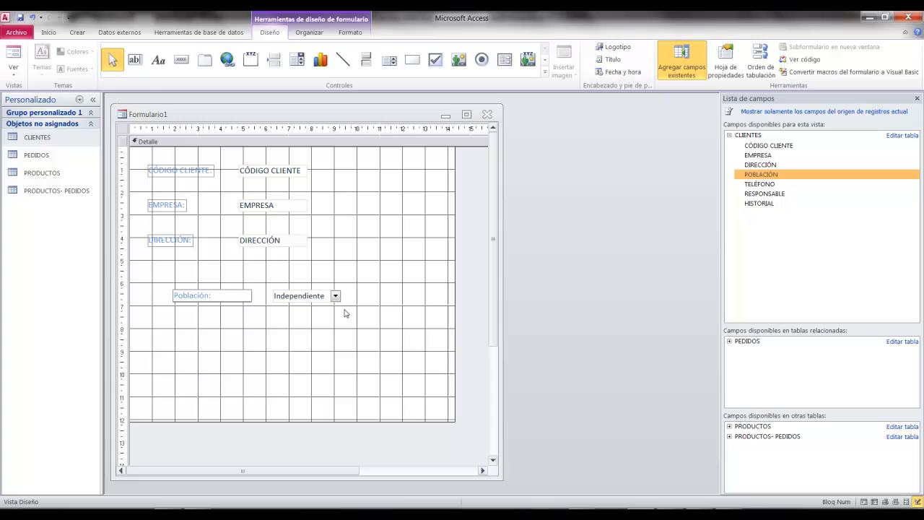
Bind the unbound combo box to the POBLACIÓN field through its Origen del control property
click(325, 301)
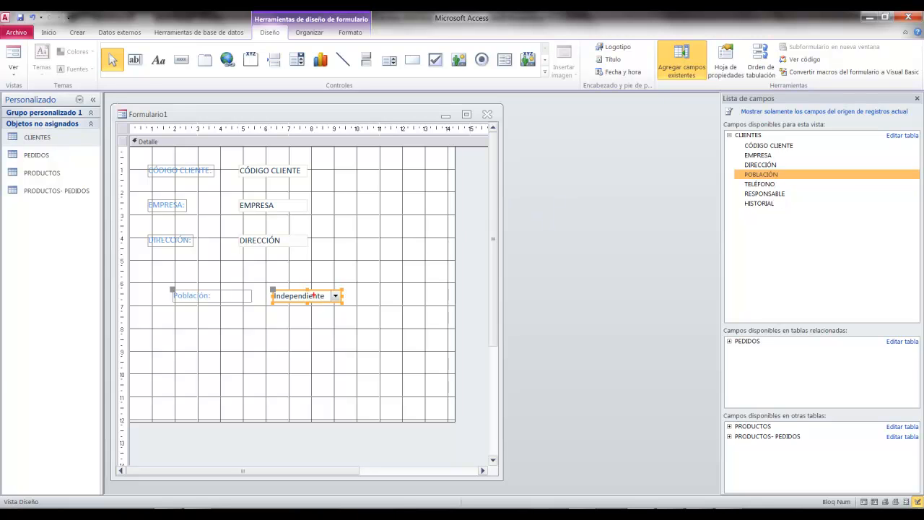
drag(269, 274, 313, 302)
click(728, 61)
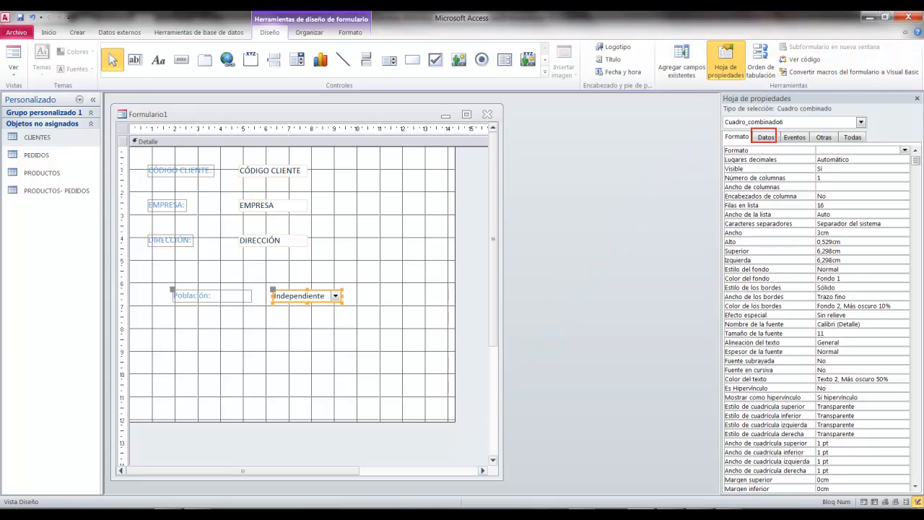
click(767, 137)
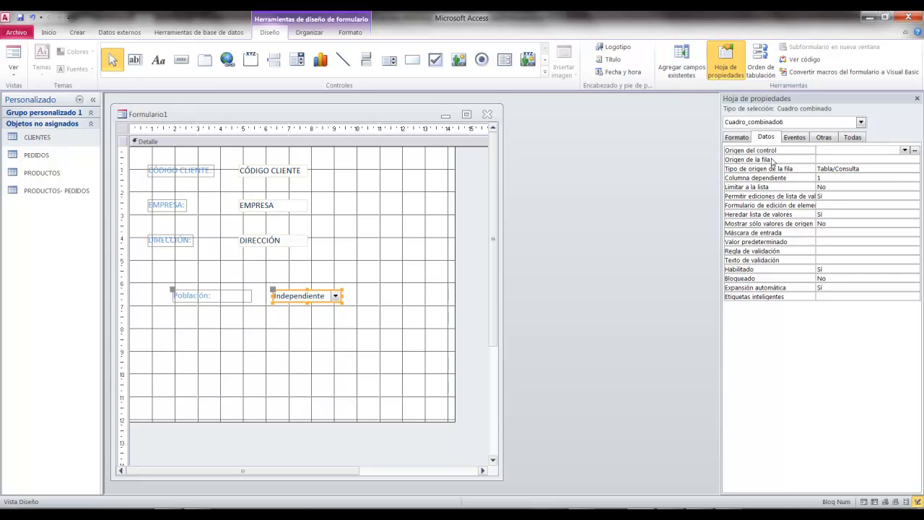
click(903, 151)
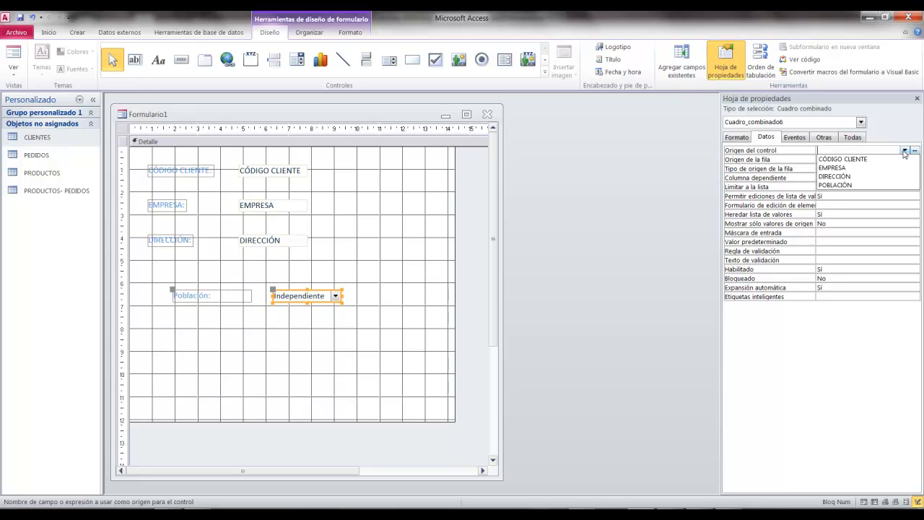
click(829, 185)
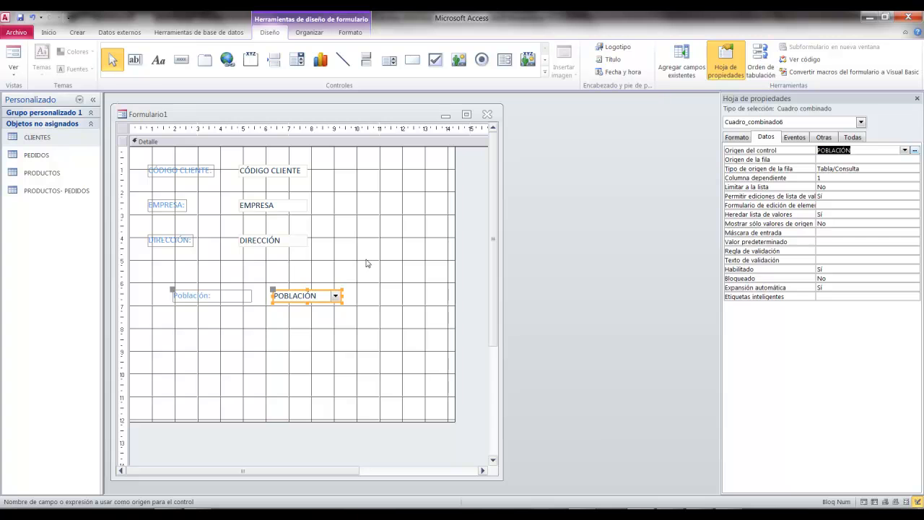
Browse forward and back through the records in Form view to check the Población value shown for each client
click(13, 57)
click(201, 470)
click(202, 470)
click(201, 470)
click(201, 470)
click(202, 470)
click(201, 470)
click(201, 470)
click(201, 470)
click(201, 470)
click(200, 468)
click(207, 470)
click(206, 470)
click(207, 470)
click(207, 470)
click(207, 470)
click(207, 470)
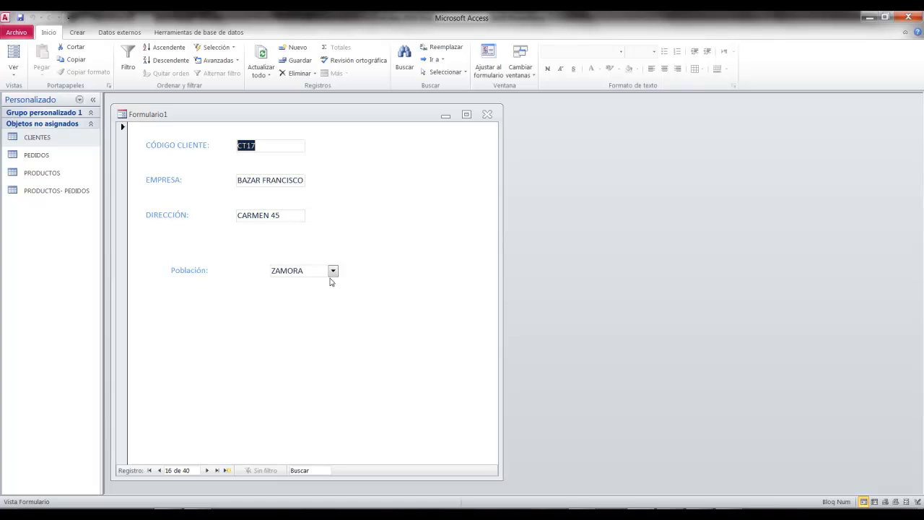
click(160, 470)
click(160, 470)
click(160, 470)
click(160, 471)
click(160, 470)
click(160, 471)
click(160, 470)
click(160, 470)
click(161, 470)
click(160, 470)
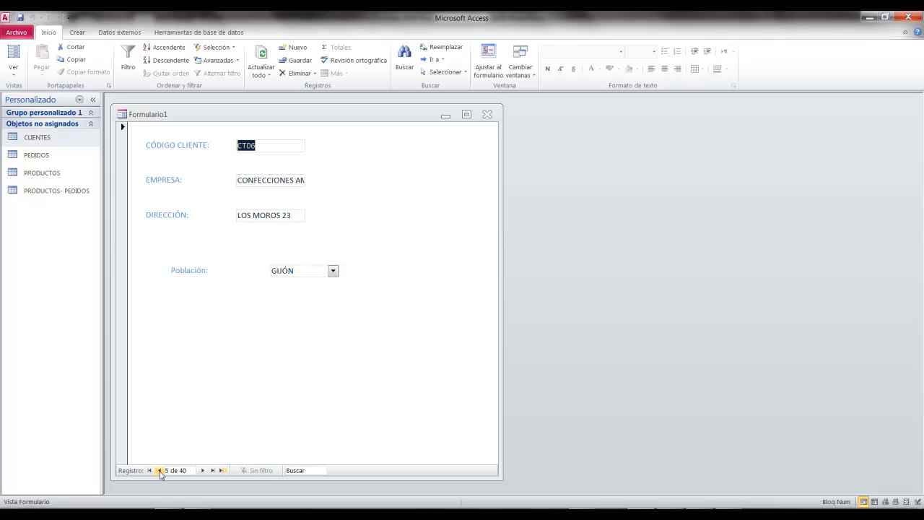
Inspect the Población drop-down list in a new blank record and return to Design view
click(222, 471)
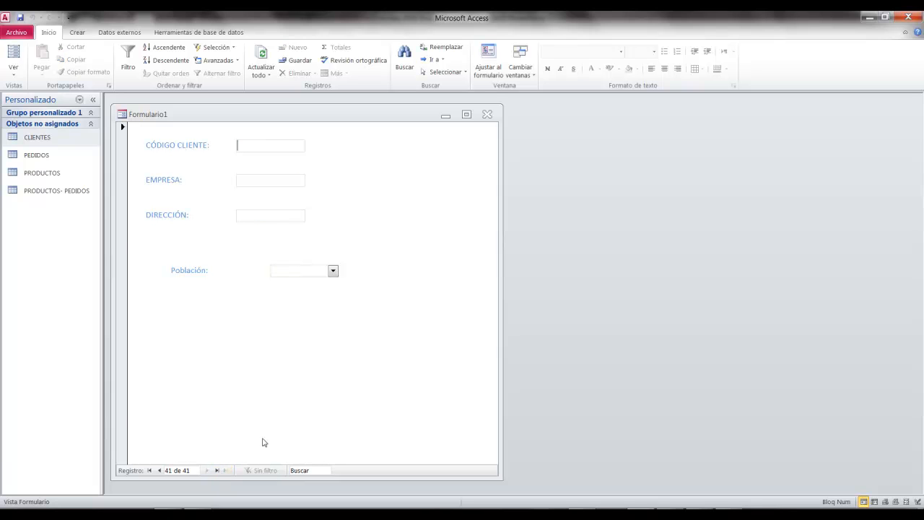
click(333, 271)
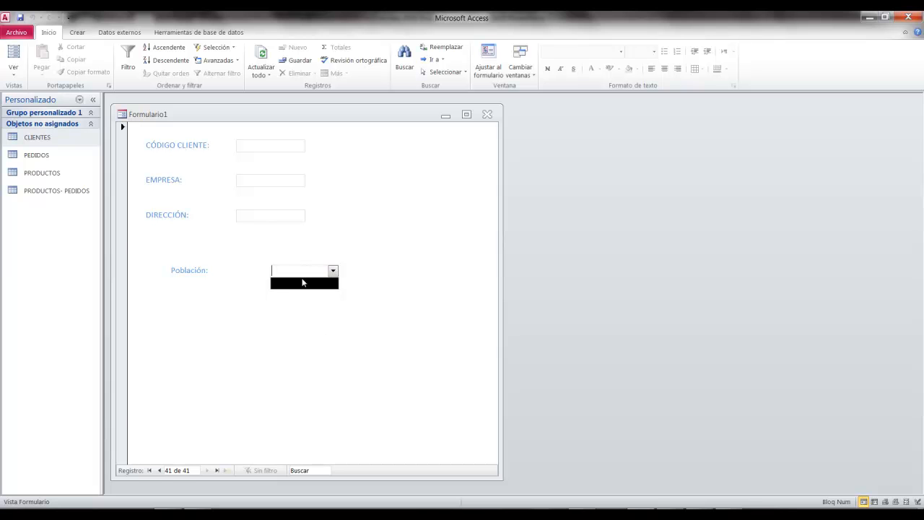
click(303, 282)
click(16, 72)
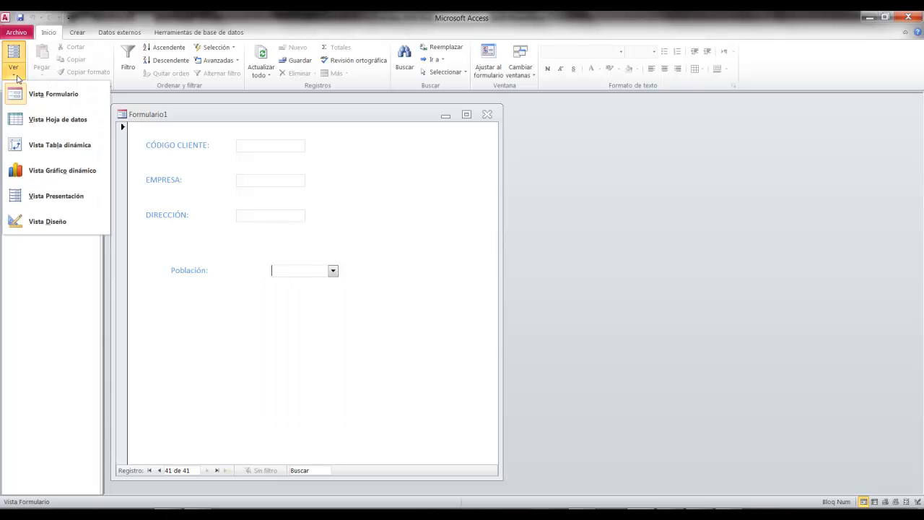
click(47, 221)
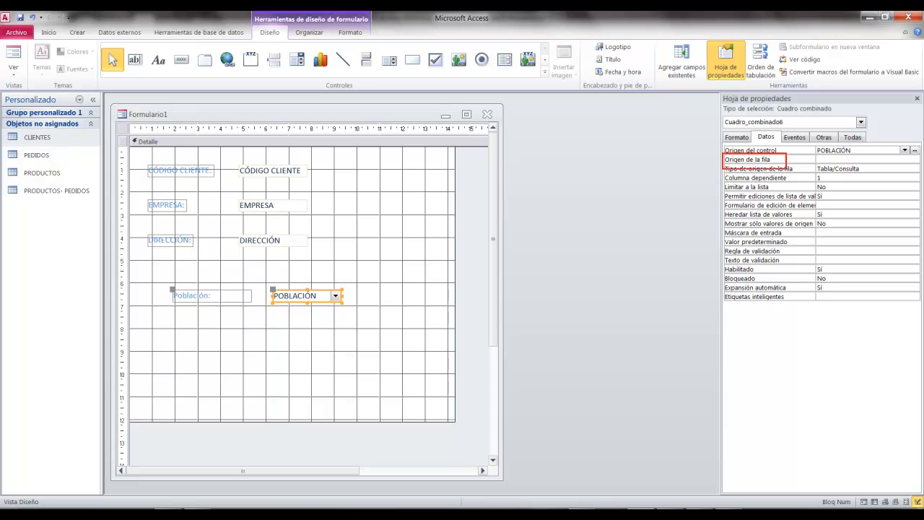
Build the combo box's Origen de la fila as a query on the POBLACIÓN field of CLIENTES and save it
key(super)
click(853, 160)
click(864, 161)
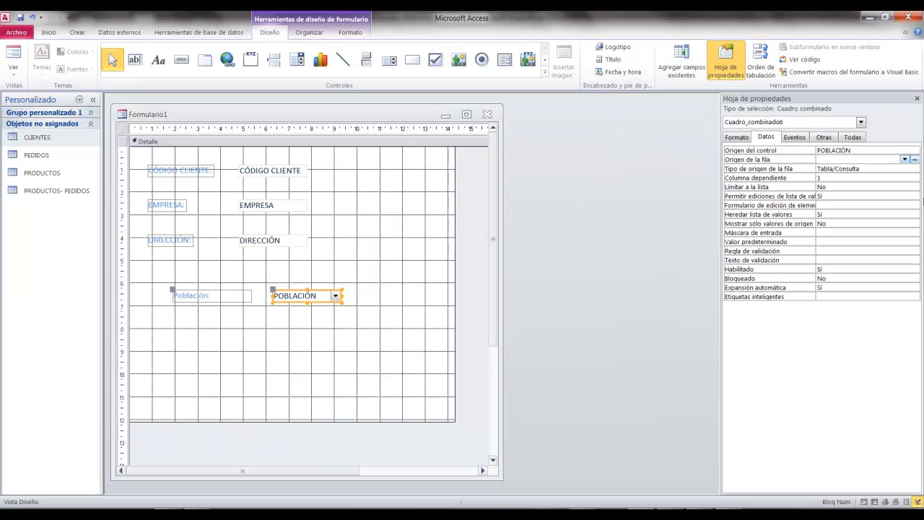
mouse_move(273, 306)
mouse_down()
mouse_move(340, 345)
mouse_move(345, 378)
mouse_up()
click(915, 161)
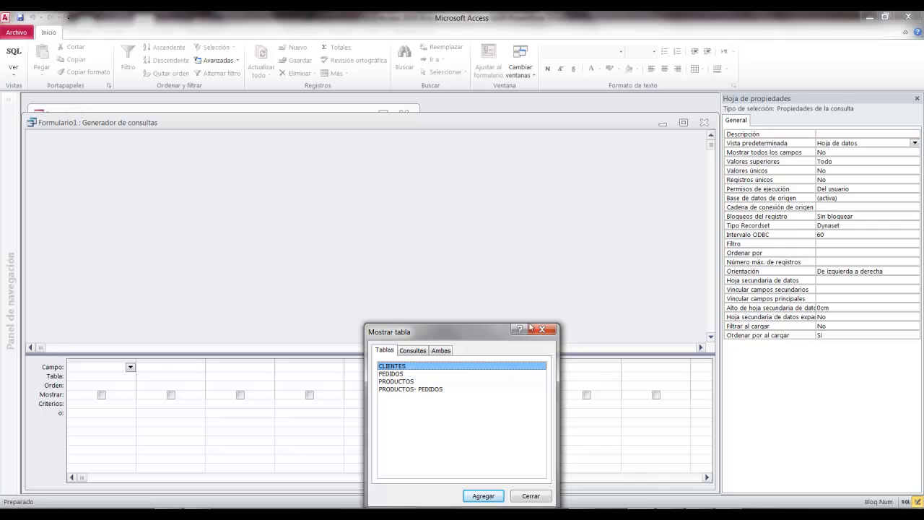
click(479, 496)
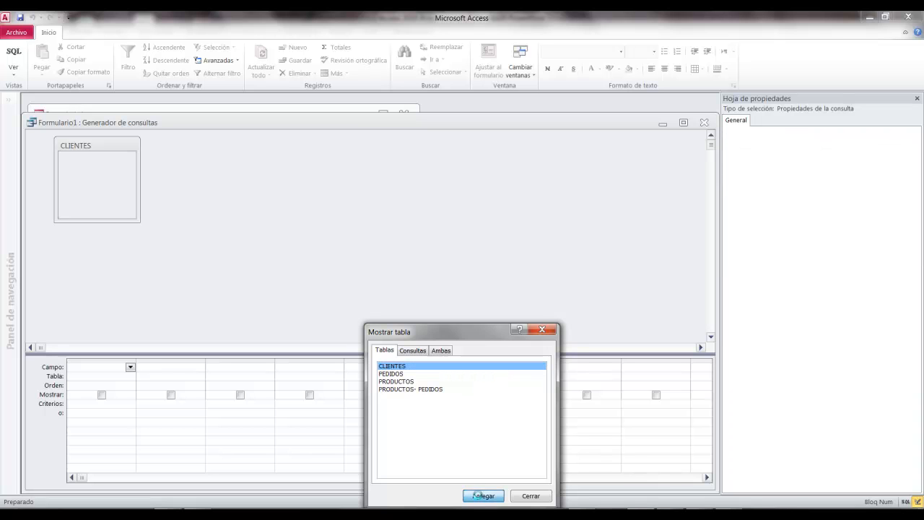
click(532, 496)
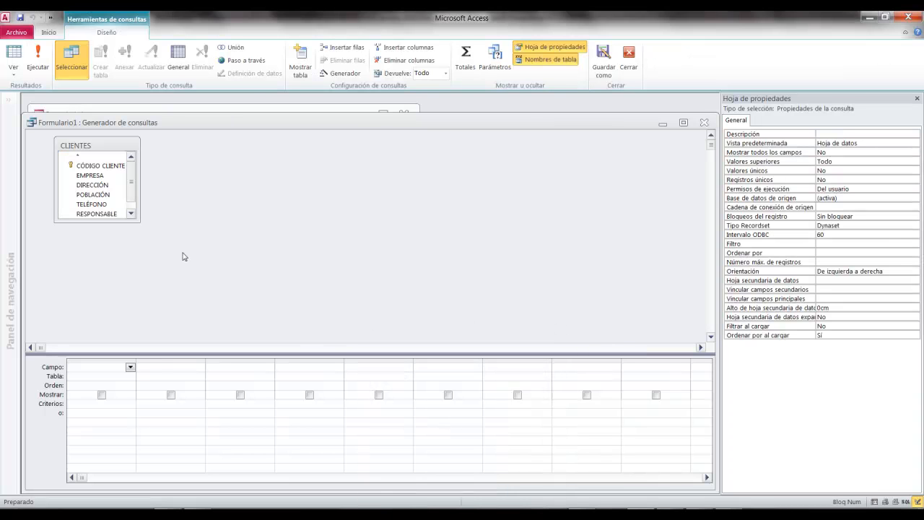
double_click(93, 194)
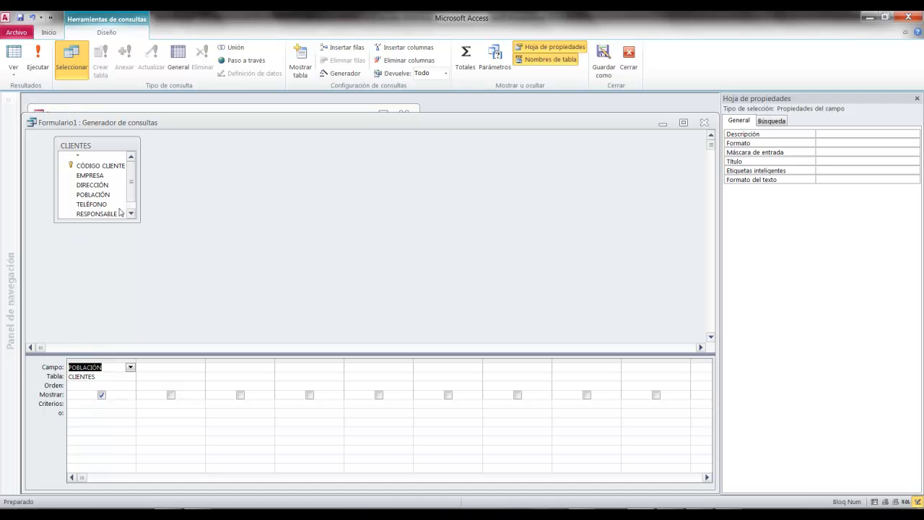
click(705, 123)
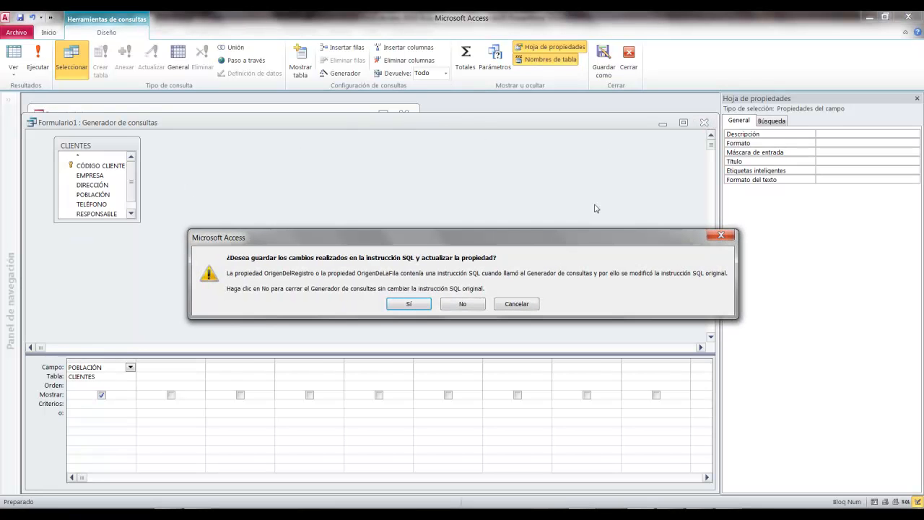
click(409, 304)
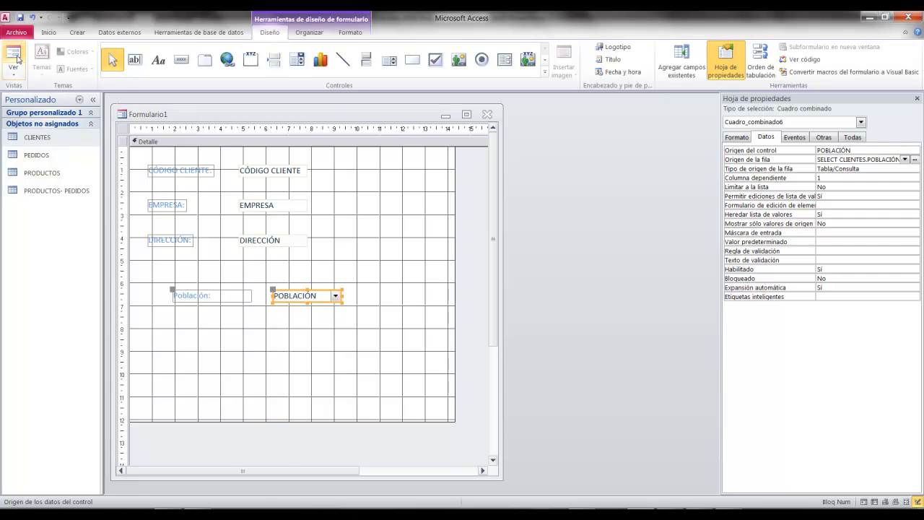
Examine the Población list for repeated towns in a new record in Form view and return to Design view
click(16, 57)
click(203, 471)
click(203, 471)
click(203, 471)
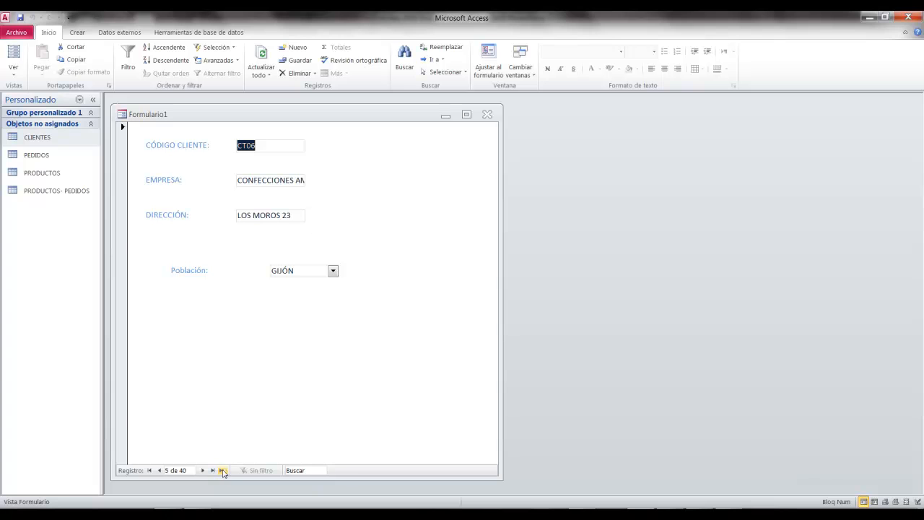
click(223, 471)
click(333, 270)
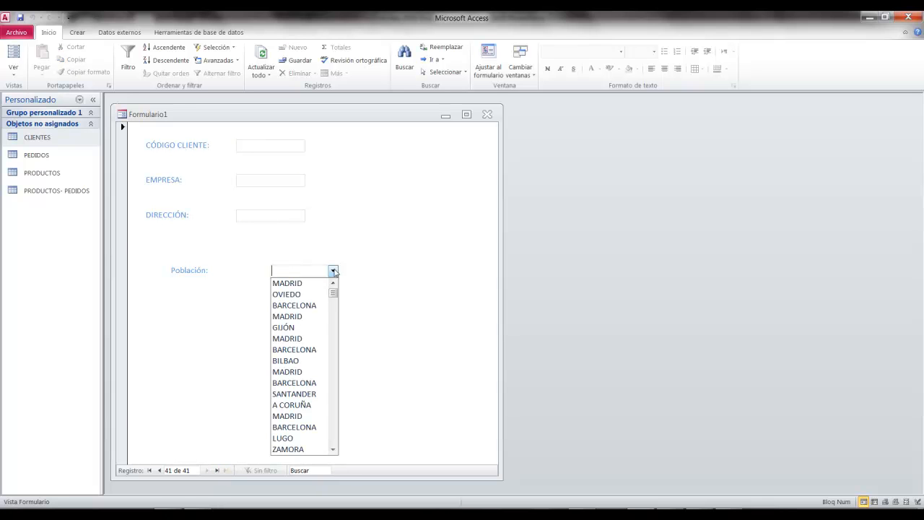
drag(333, 296, 316, 360)
scroll(316, 360, up, 4)
scroll(315, 360, down, 4)
scroll(316, 360, up, 4)
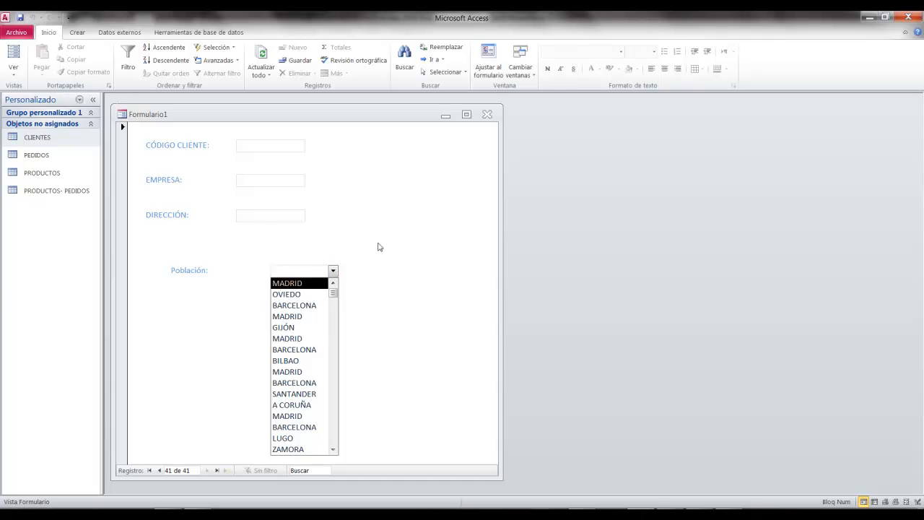
click(399, 233)
click(13, 69)
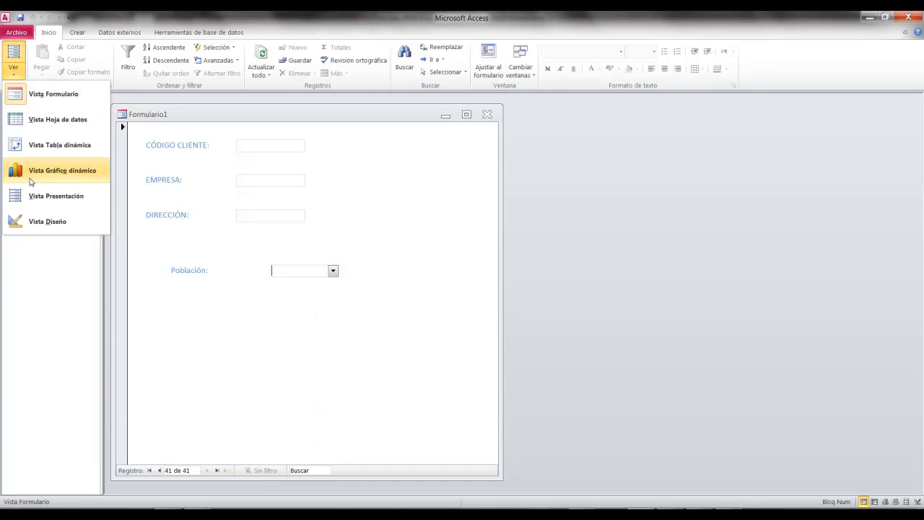
click(36, 221)
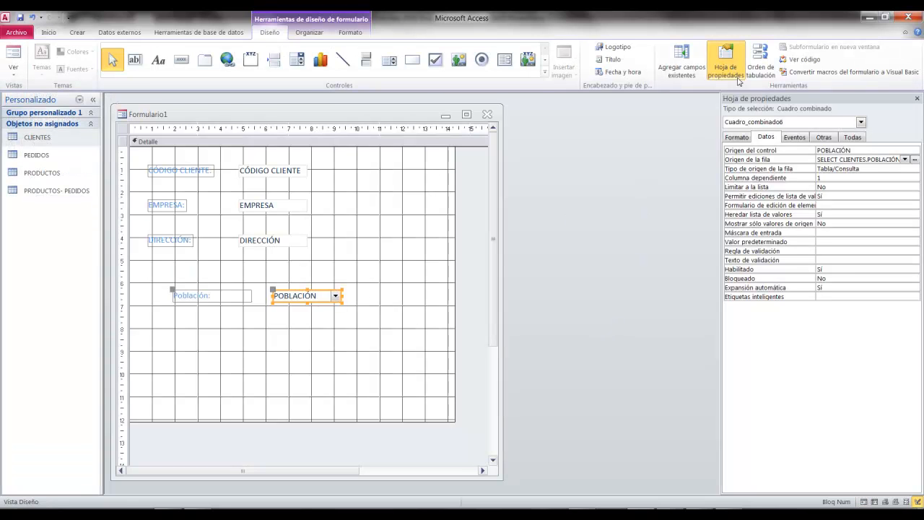
Group the combo box's row source query by POBLACIÓN using Totales and save the updated query
click(915, 161)
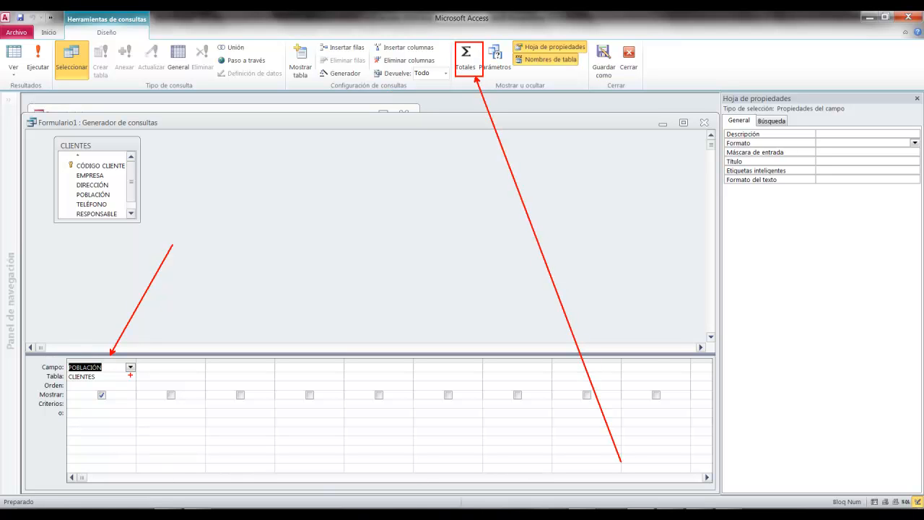
click(466, 58)
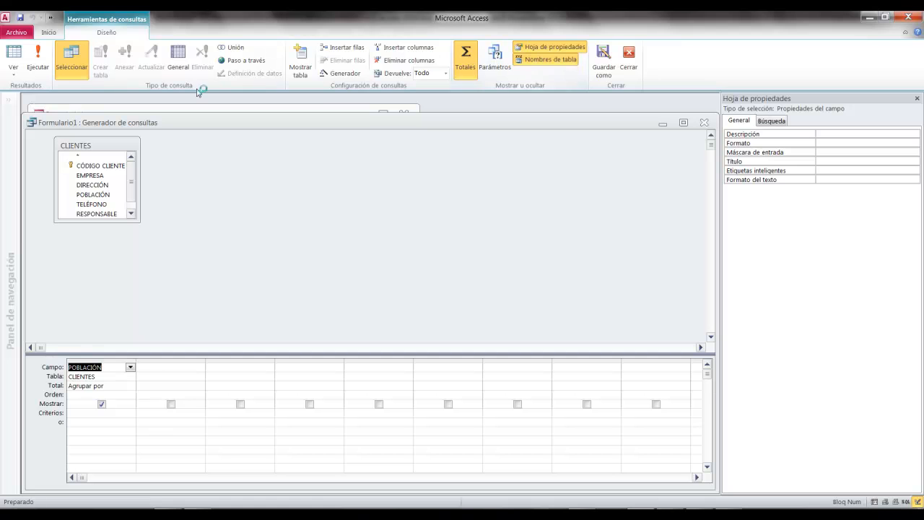
click(704, 122)
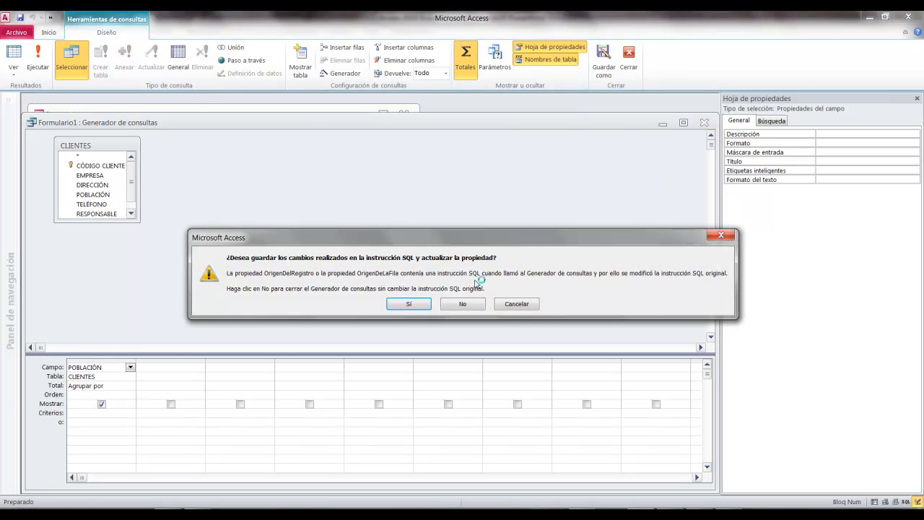
click(414, 303)
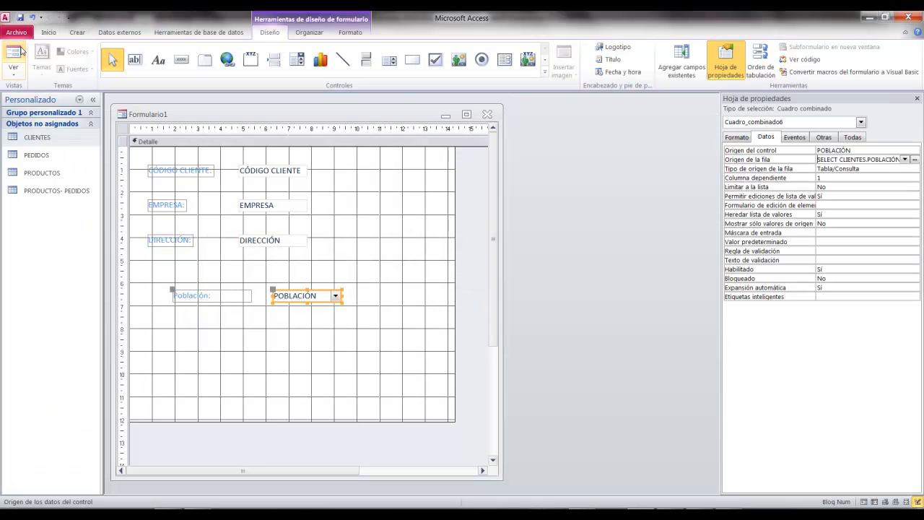
Browse several records in Form view and examine the grouped Población list in a new blank record
click(17, 52)
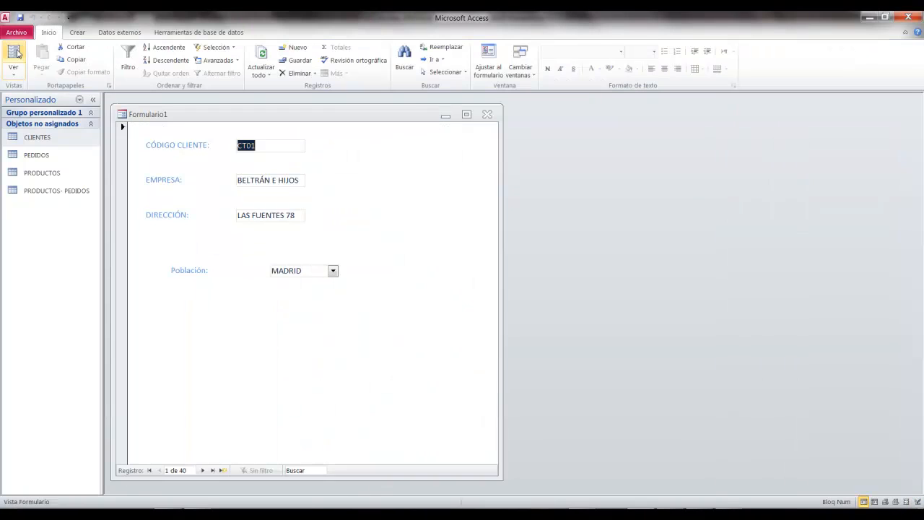
click(203, 470)
click(203, 470)
click(203, 470)
click(203, 470)
click(203, 470)
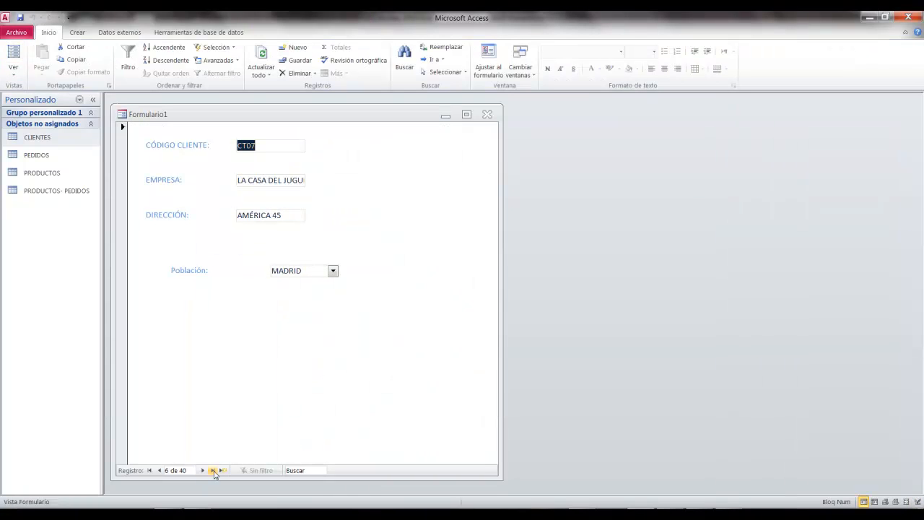
click(222, 471)
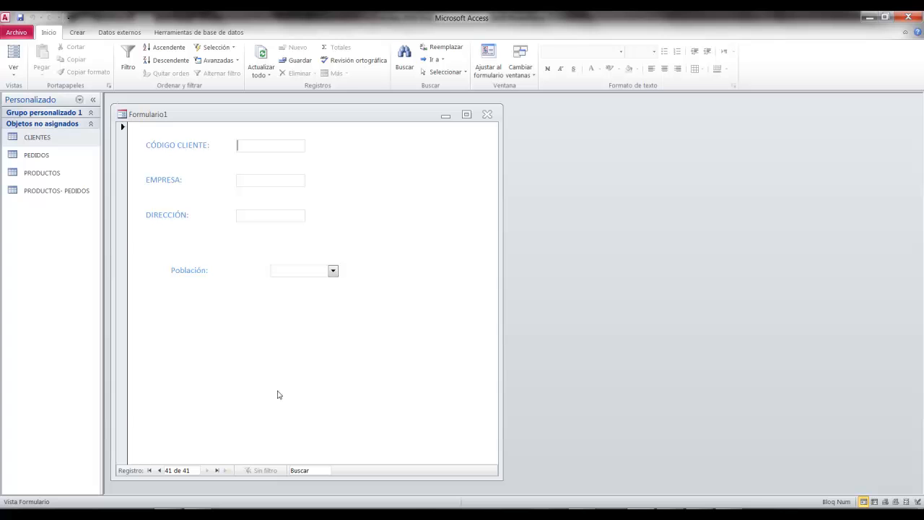
click(333, 270)
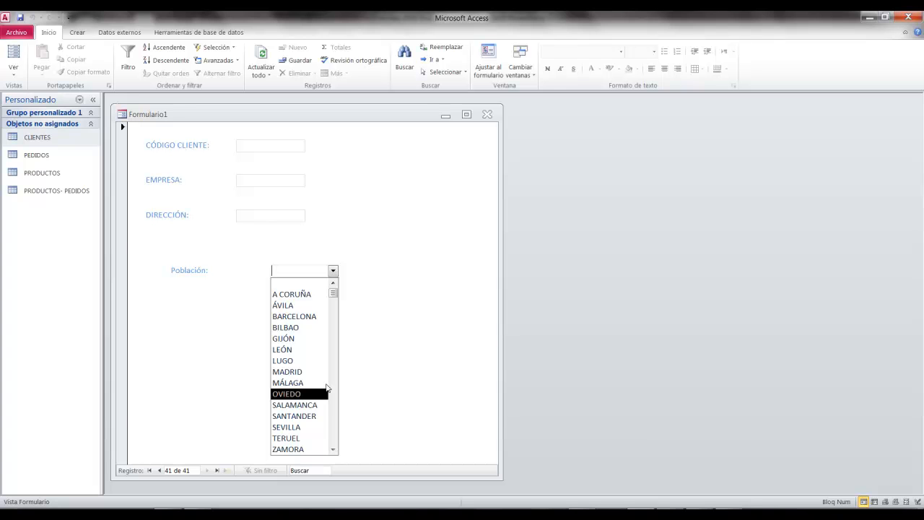
scroll(327, 389, down, 1)
scroll(327, 389, up, 1)
scroll(327, 389, down, 1)
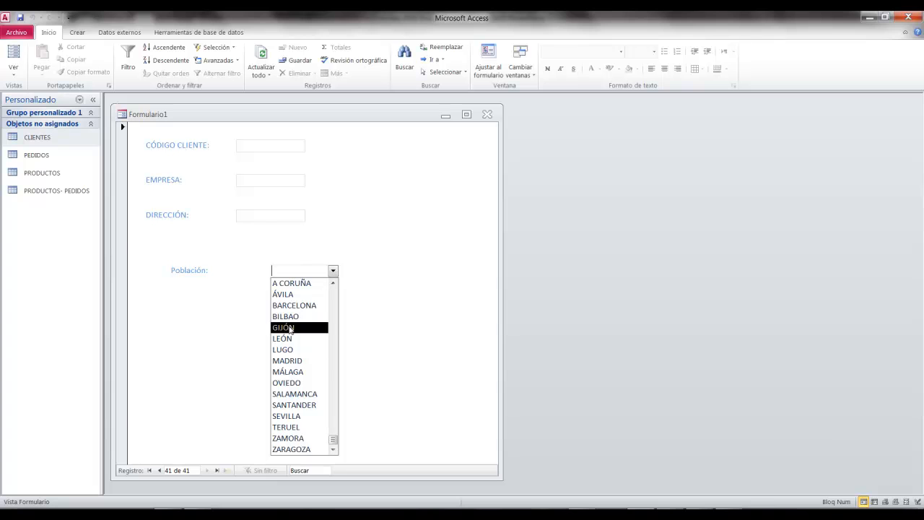
Look through the open Población list from its first town to its last one for repeated values
scroll(298, 339, up, 1)
scroll(298, 339, down, 1)
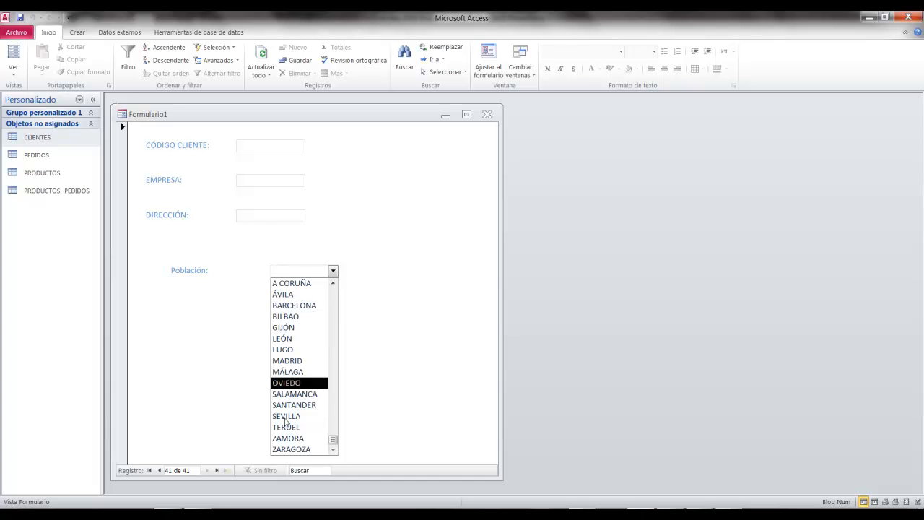
scroll(294, 426, up, 1)
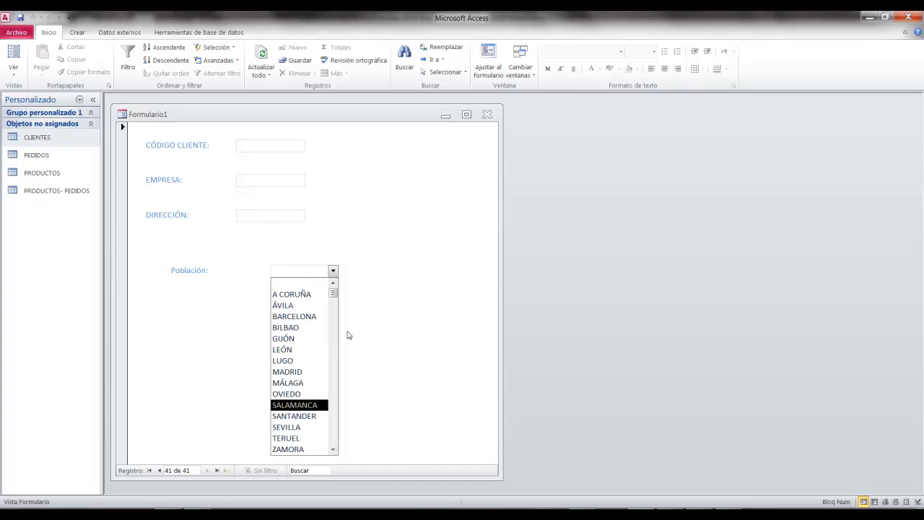
Return the form to Design view and move the POBLACIÓN combo box with its label directly below the DIRECCIÓN field
click(382, 294)
click(18, 69)
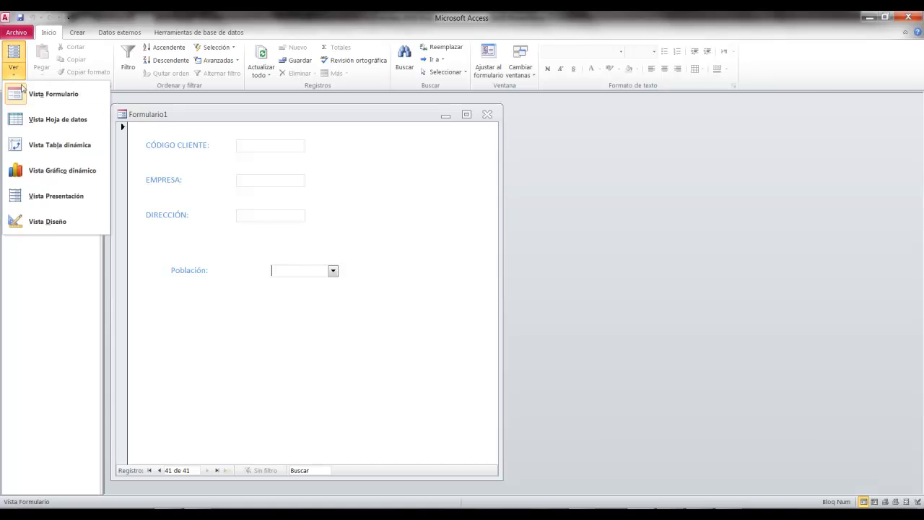
click(50, 221)
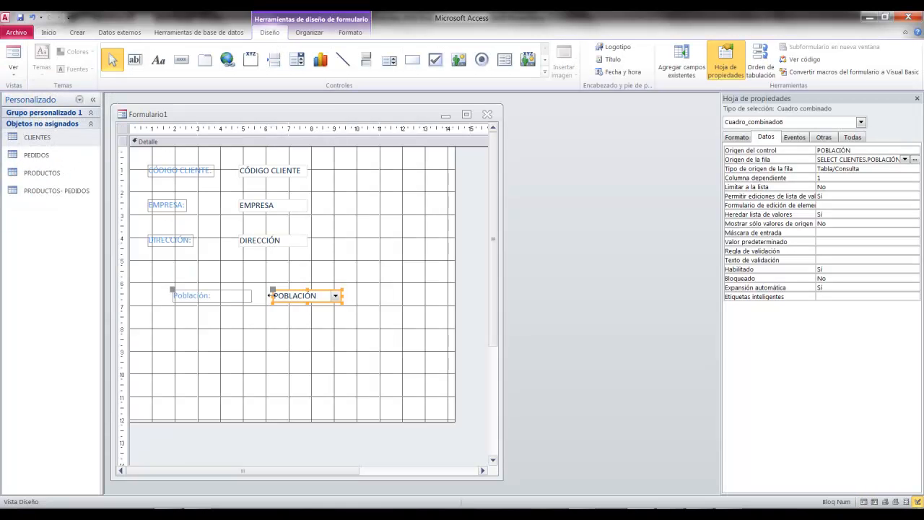
drag(291, 291, 265, 263)
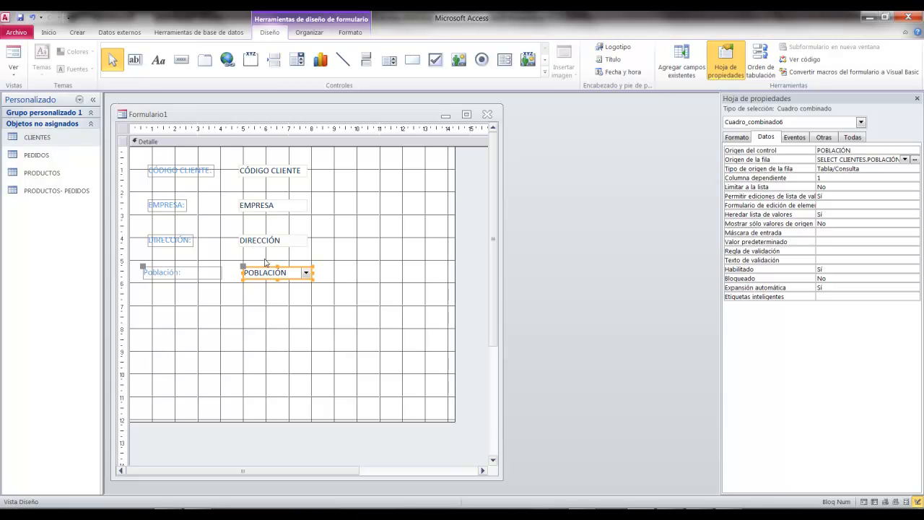
mouse_move(359, 388)
mouse_down()
mouse_move(458, 418)
mouse_move(574, 509)
mouse_up()
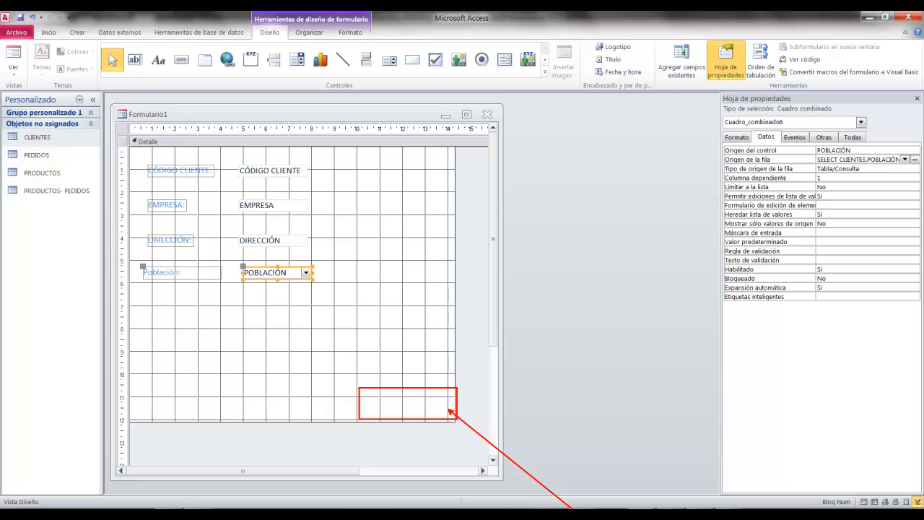
key(Escape)
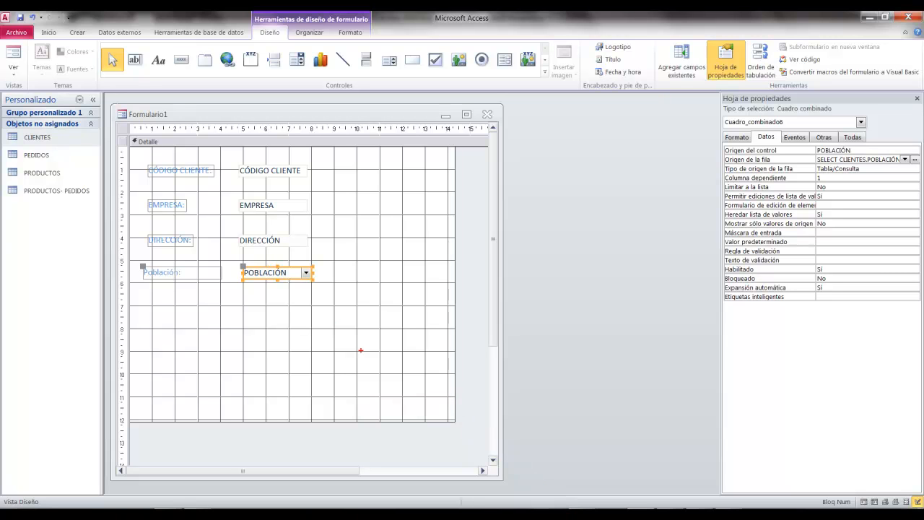
drag(358, 389, 451, 419)
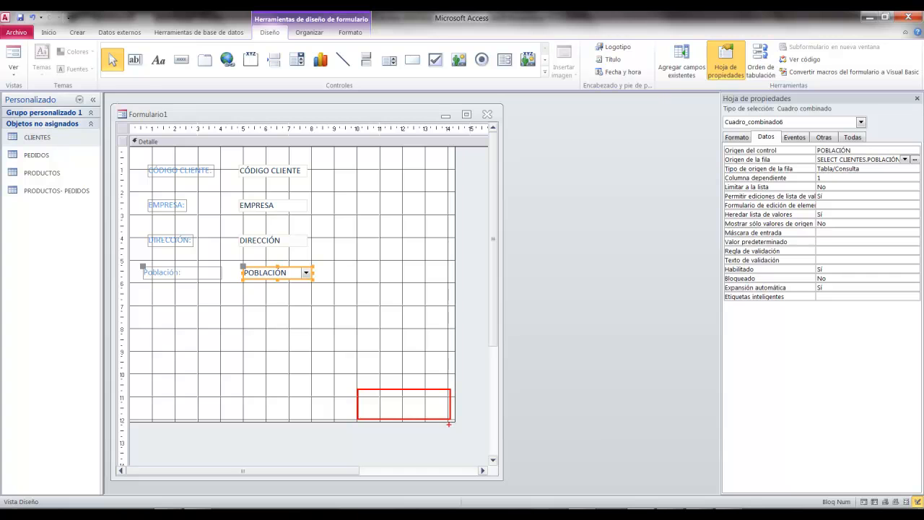
key(Escape)
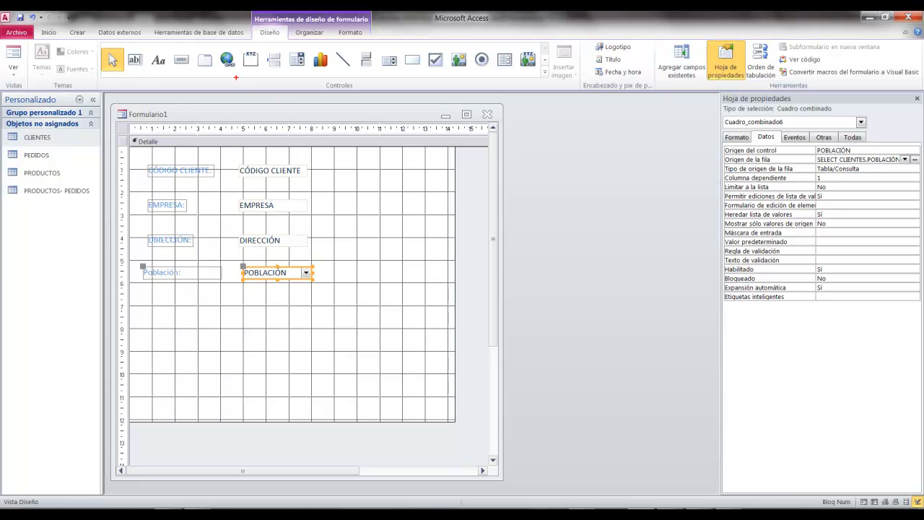
drag(250, 23, 288, 38)
drag(124, 51, 222, 200)
key(Escape)
Add a text box in the lower right part of the Detalle section and change its label to "Fecha:"
click(134, 60)
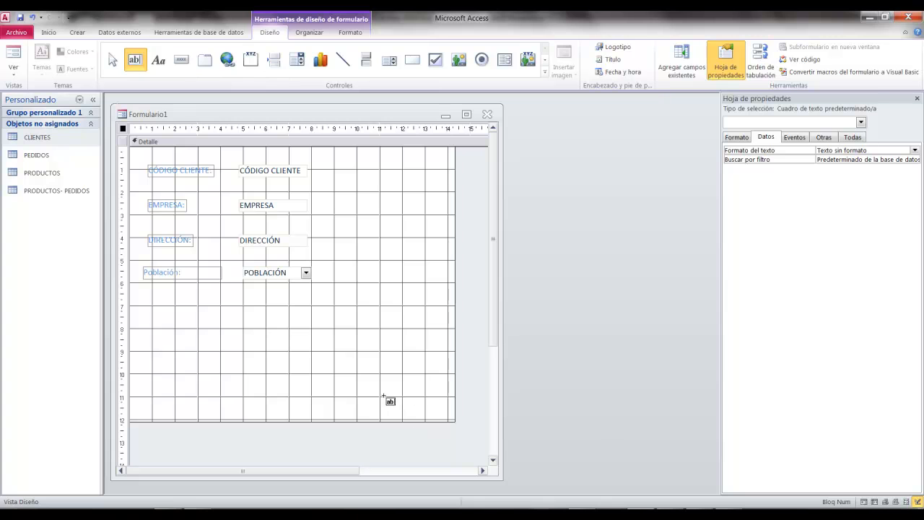
click(415, 395)
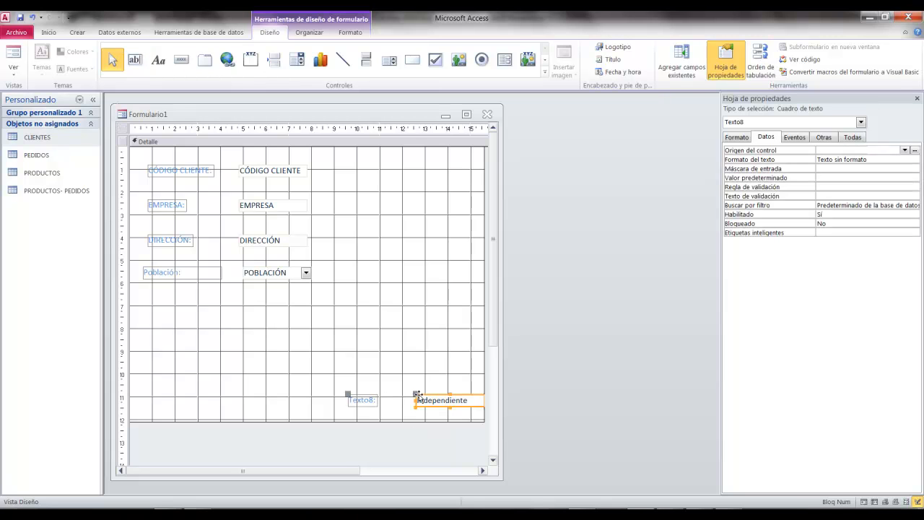
drag(432, 394, 409, 393)
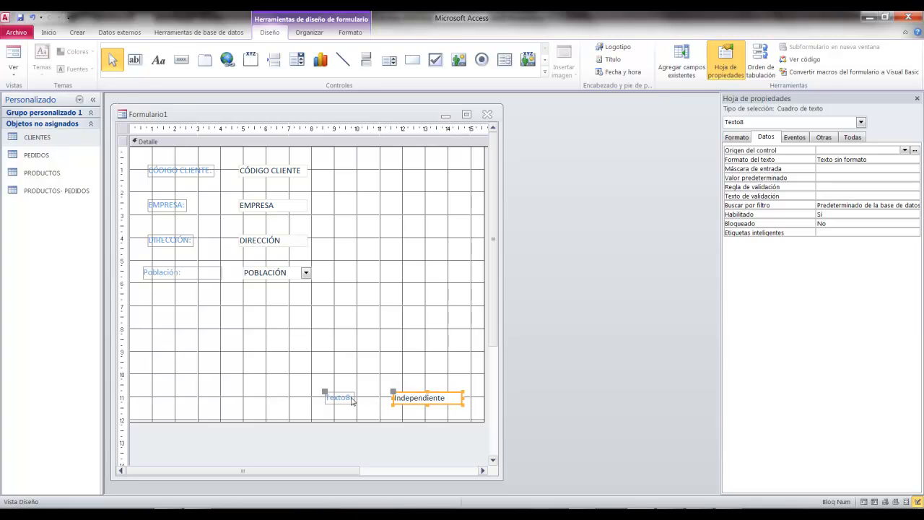
click(353, 397)
click(352, 397)
drag(352, 397, 324, 393)
text(Fecha:)
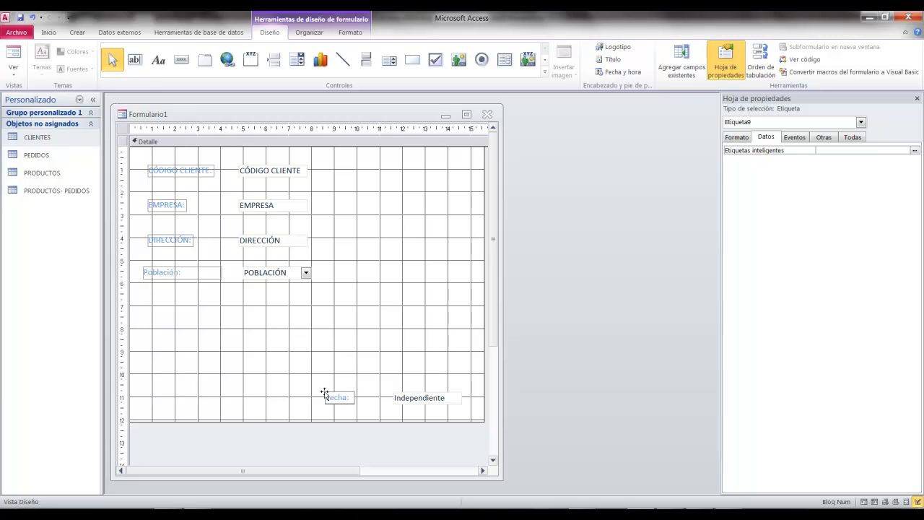
Enter the expression =ahora() in the unbound text box next to the Fecha label
click(422, 399)
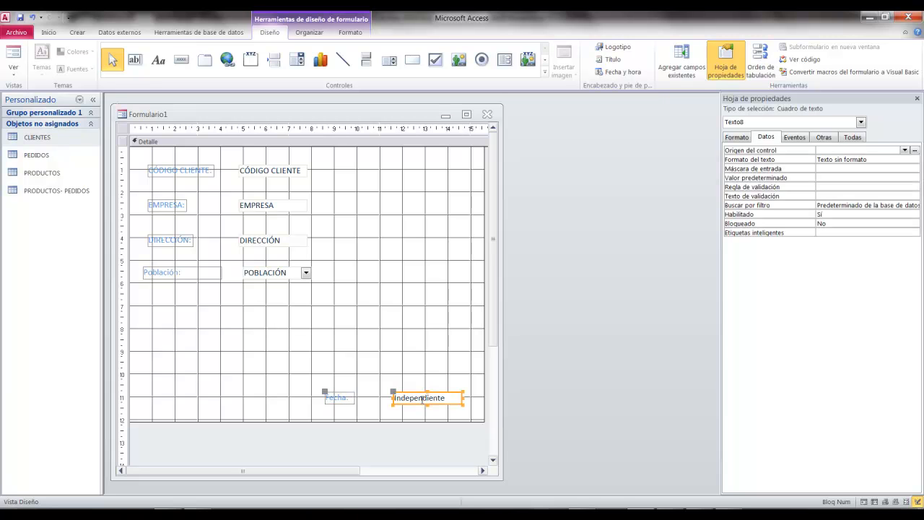
click(423, 398)
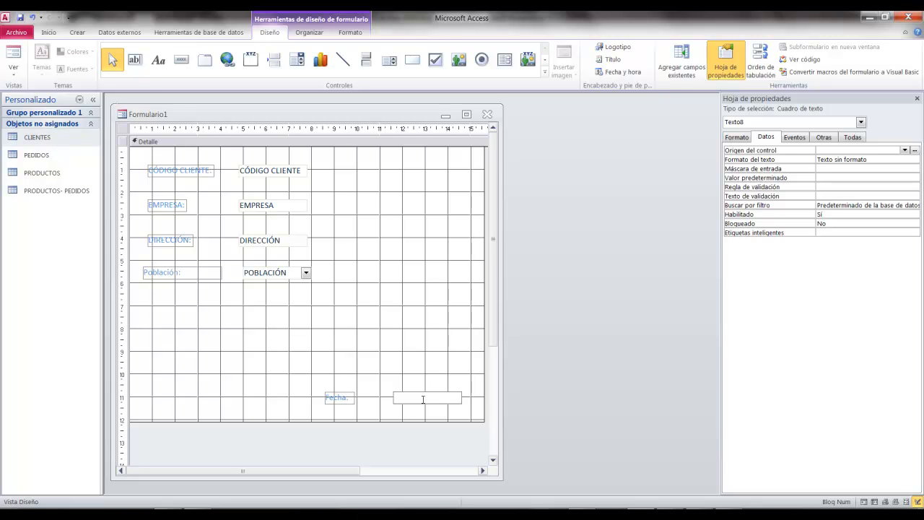
text(=ahora())
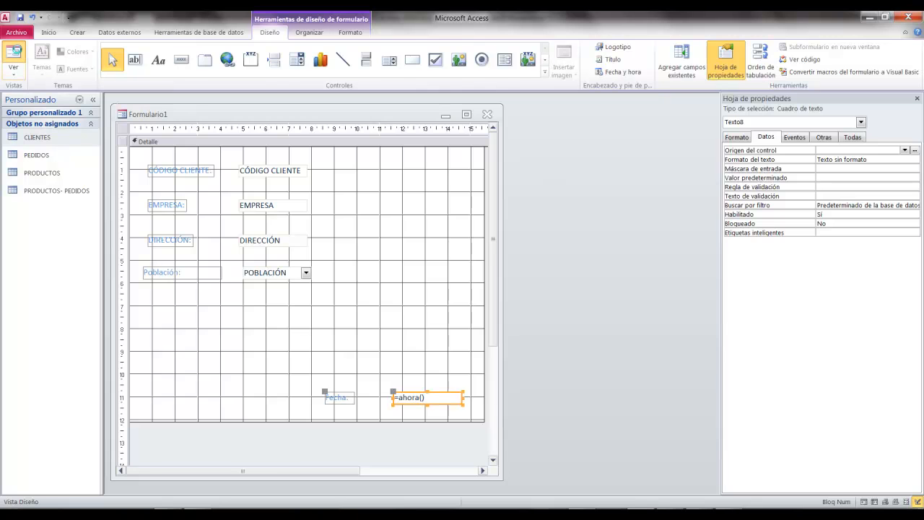
Examine the date and time in the Fecha box in Form view and return to Design view
click(18, 52)
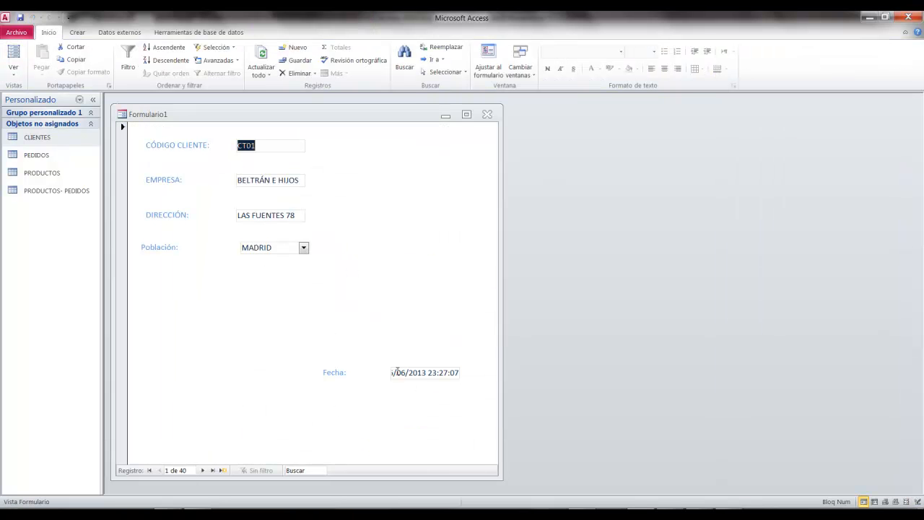
drag(392, 372, 444, 373)
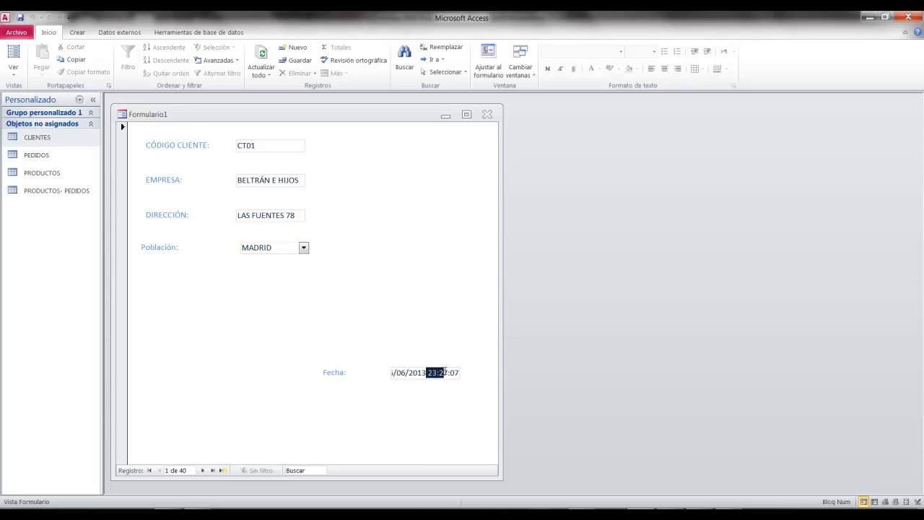
click(13, 72)
click(77, 221)
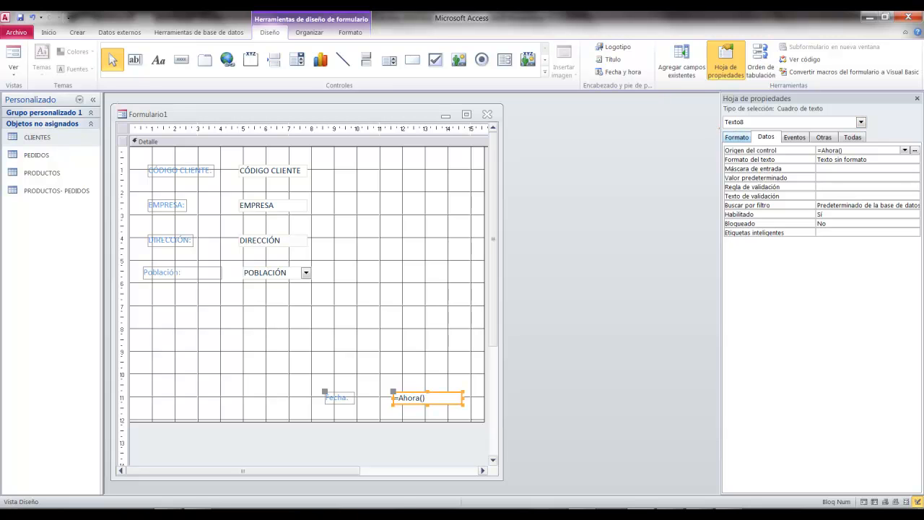
Set the Formato property of the Fecha text box to Fecha corta
click(735, 138)
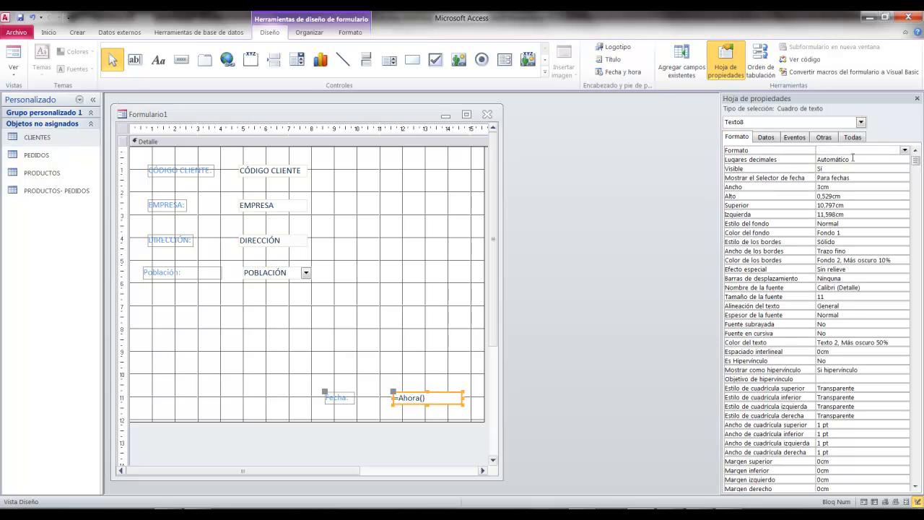
click(904, 150)
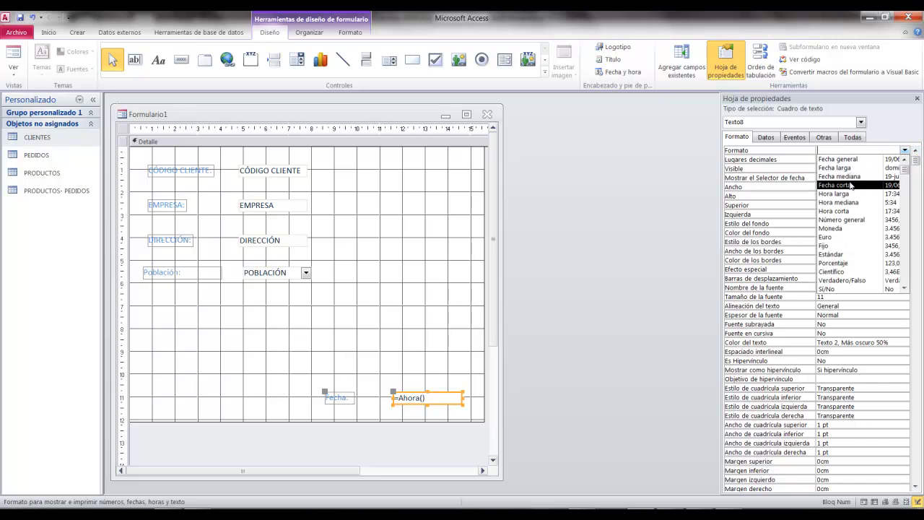
click(838, 185)
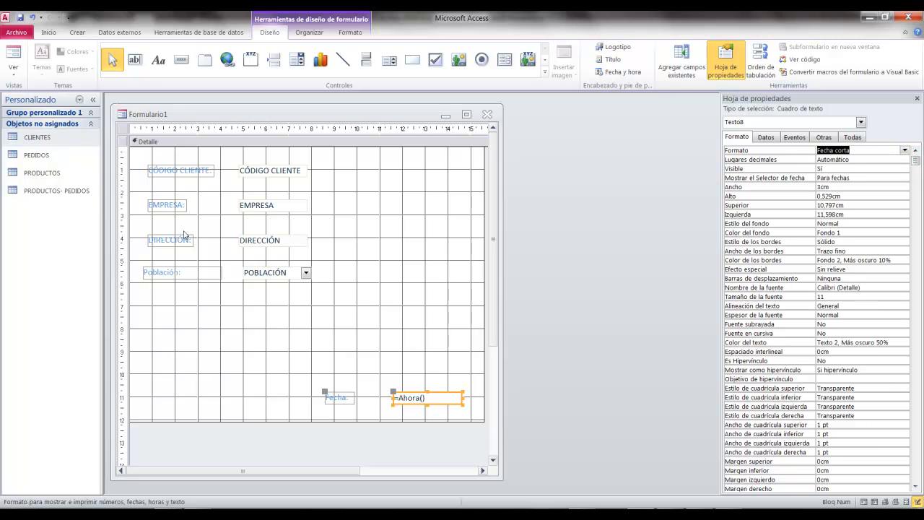
Check how the Fecha box displays the date in Form view and go back to Design view
click(13, 56)
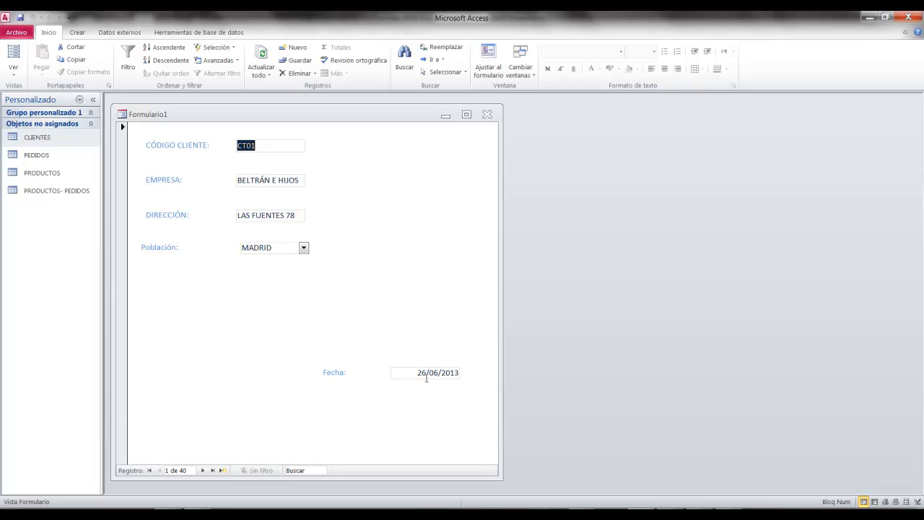
click(13, 75)
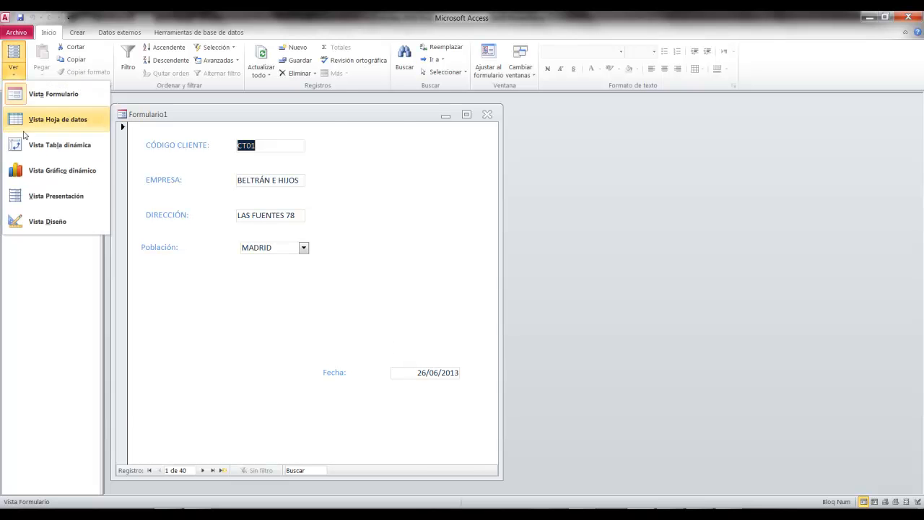
click(35, 221)
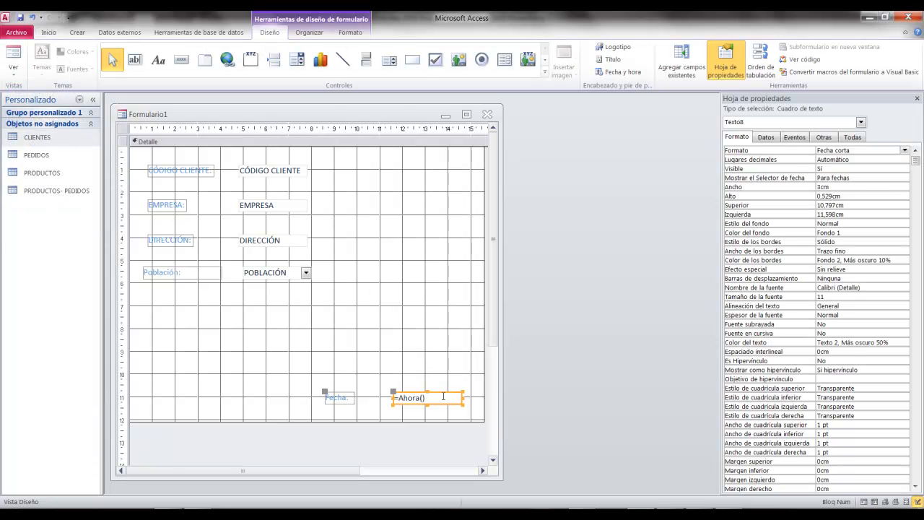
Nudge the Fecha text box and its label slightly down and to the right
drag(443, 393, 447, 397)
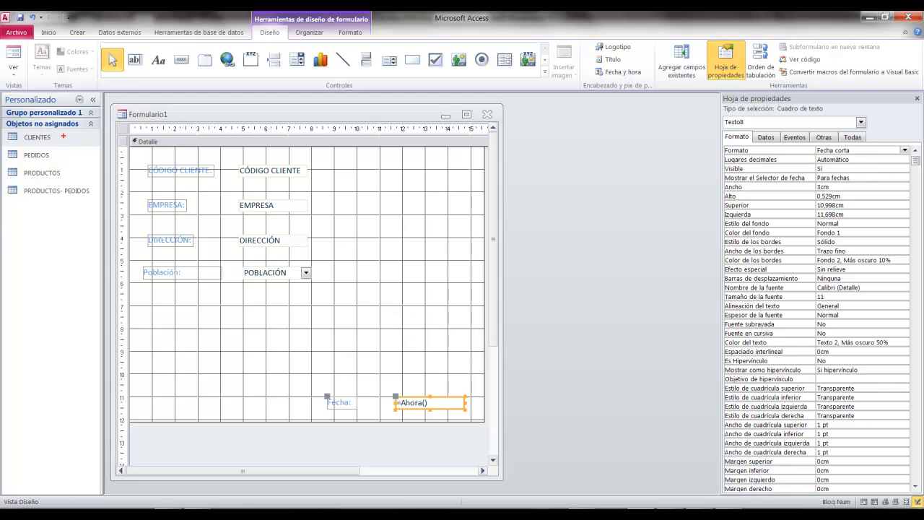
drag(63, 136, 122, 113)
drag(56, 154, 127, 137)
key(Escape)
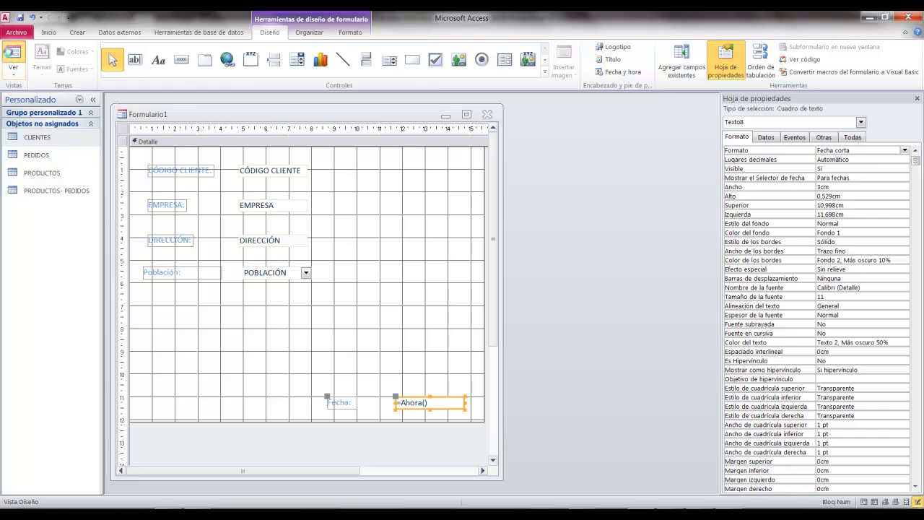
Page through the first several records in Form view to examine the Fecha box, and return to Design view
click(13, 56)
click(203, 470)
click(203, 471)
click(202, 470)
click(202, 470)
click(202, 470)
click(202, 470)
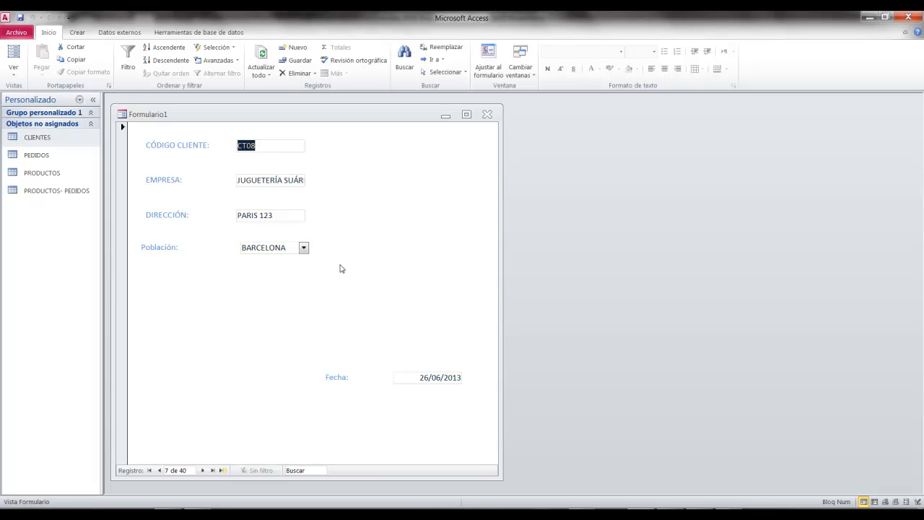
click(13, 68)
click(49, 223)
Move the Fecha text box and label down to about 12.5 cm from the top, extending the Detalle section to about 14 cm
scroll(498, 290, down, 1)
drag(449, 407, 445, 452)
drag(309, 363, 450, 427)
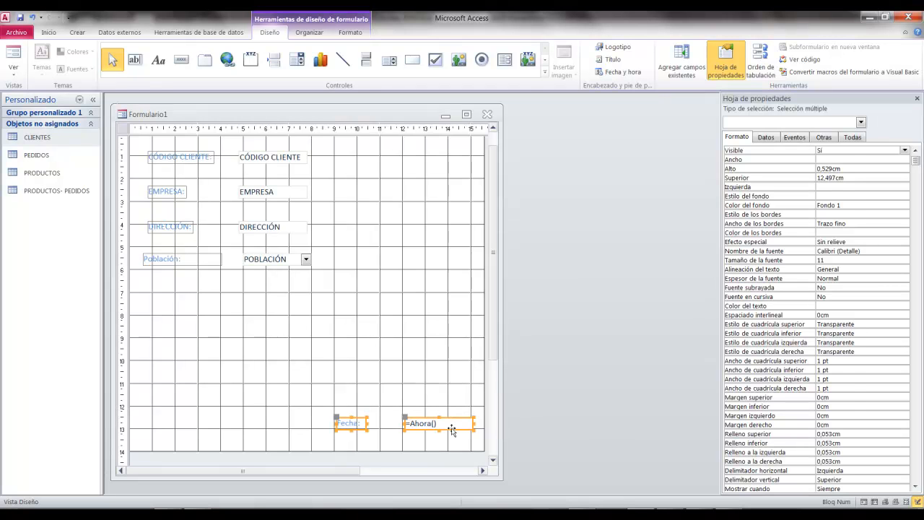
click(451, 431)
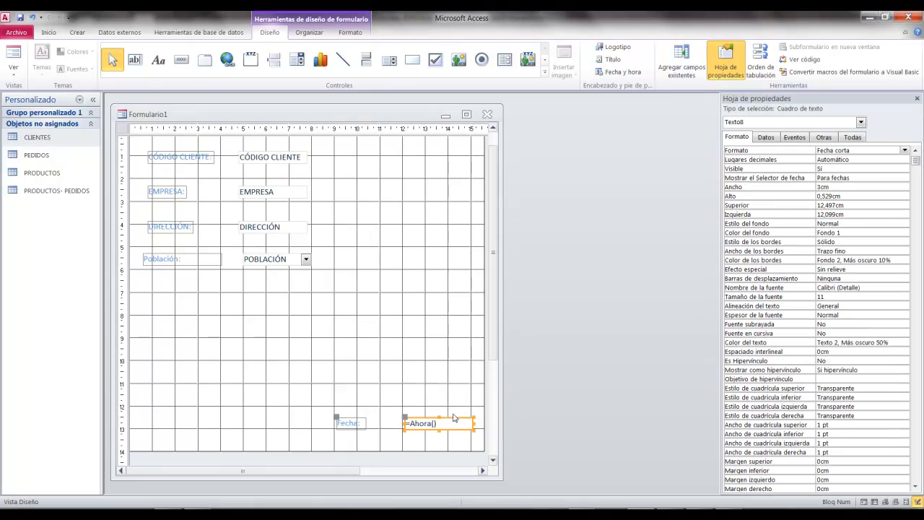
Move the Fecha text box and label to the upper right of the Detalle section, about level with CÓDIGO CLIENTE
drag(454, 418, 468, 159)
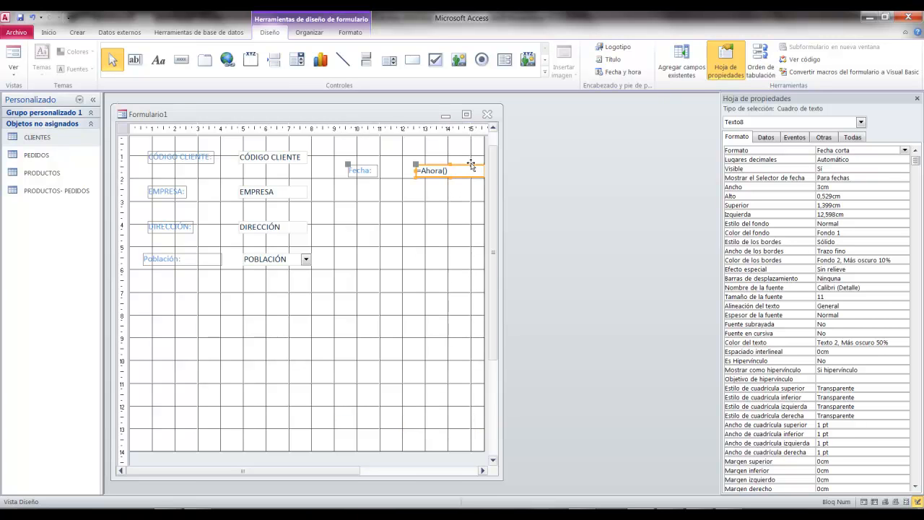
drag(474, 165, 471, 155)
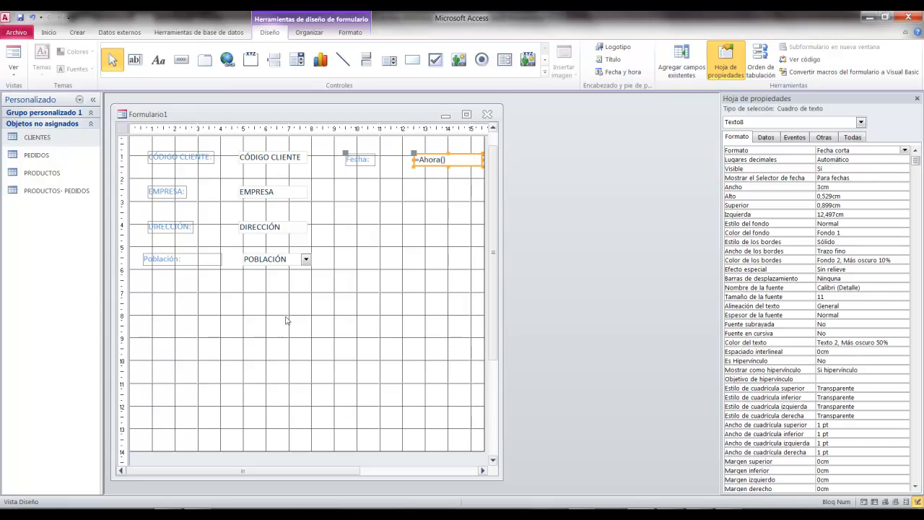
mouse_move(158, 288)
mouse_down()
mouse_move(346, 355)
mouse_move(454, 438)
mouse_up()
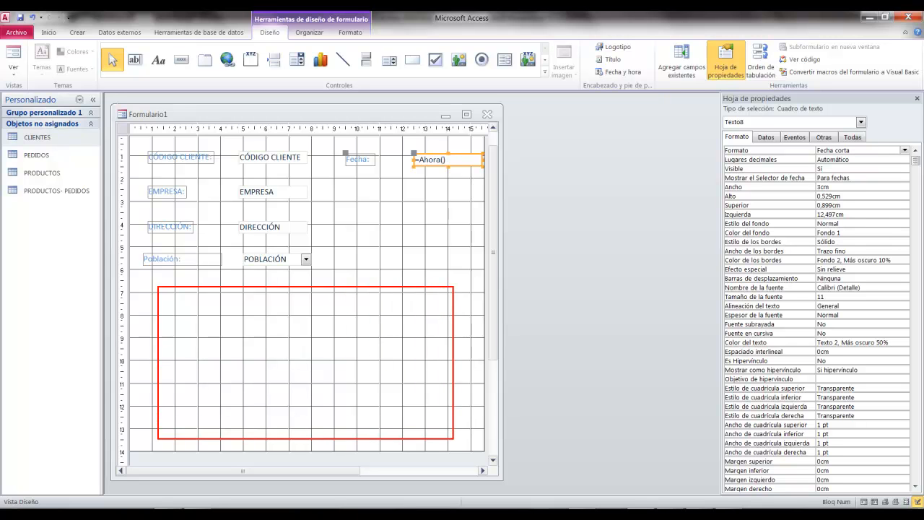
key(Escape)
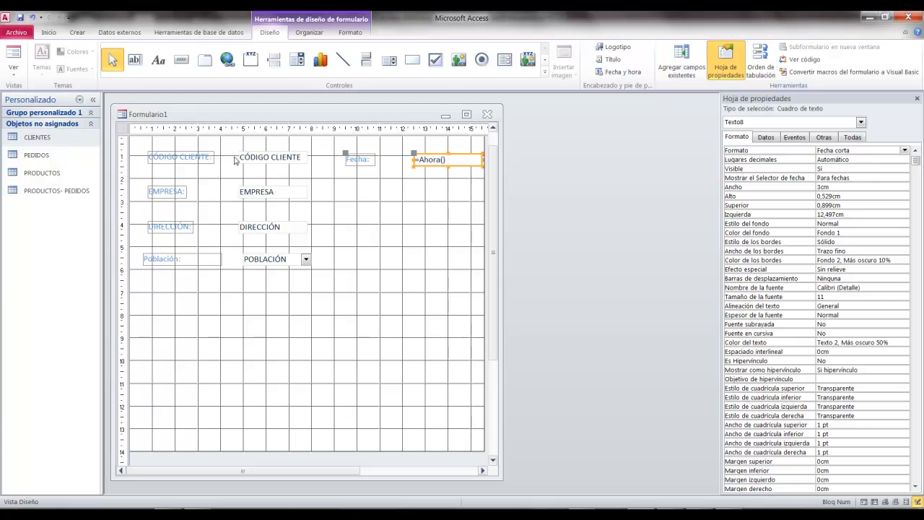
drag(248, 22, 288, 42)
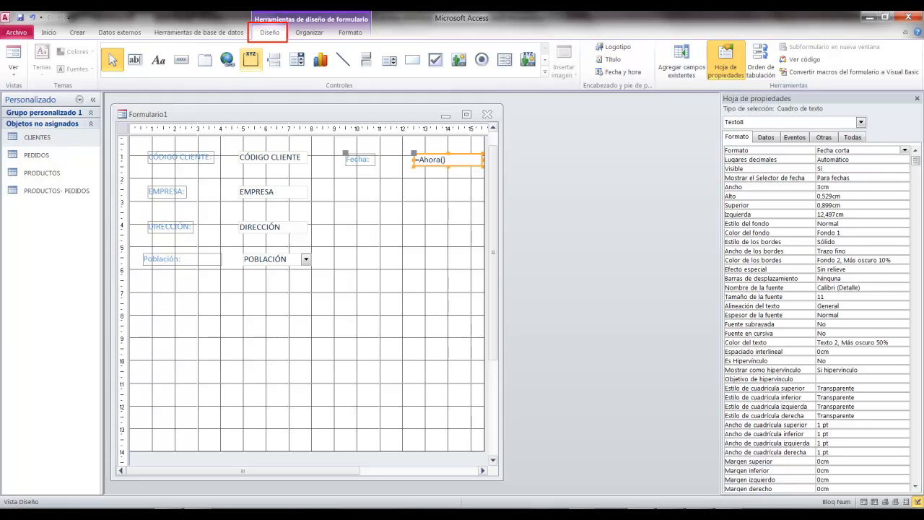
mouse_move(491, 46)
mouse_down()
mouse_move(520, 78)
mouse_move(293, 413)
mouse_up()
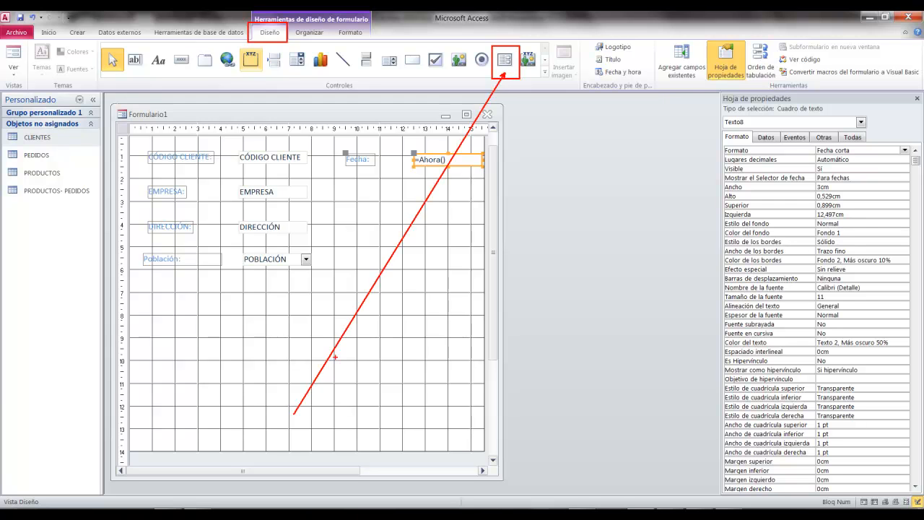
key(Escape)
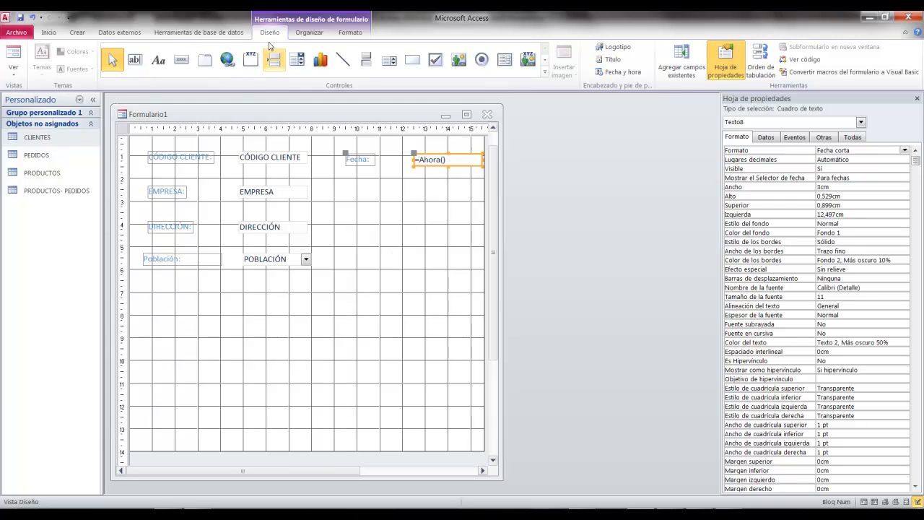
Insert a subform in the Detalle section below Población, based on existing tables, including all fields of the PEDIDOS table
click(506, 60)
click(293, 339)
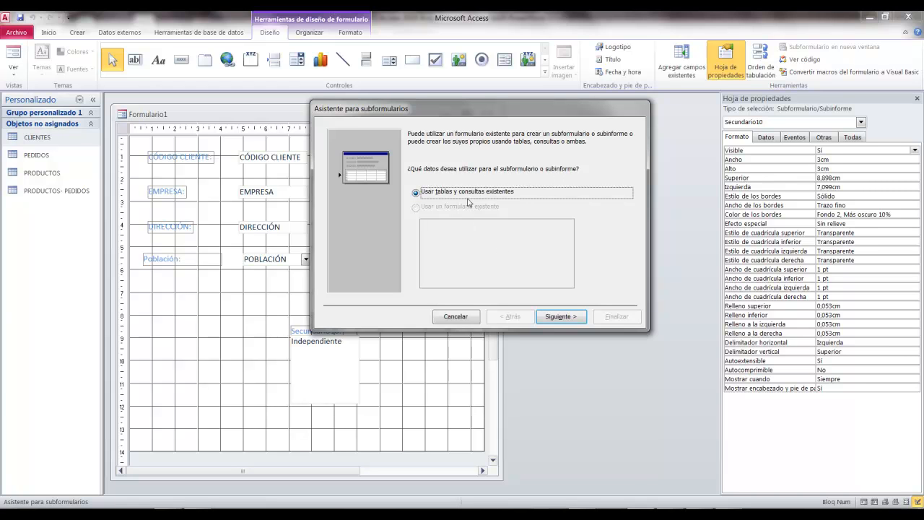
click(562, 318)
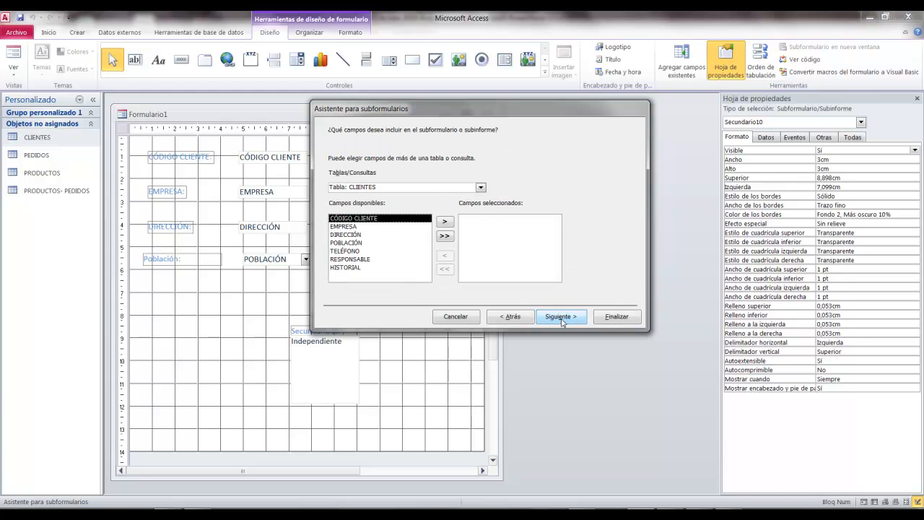
click(481, 188)
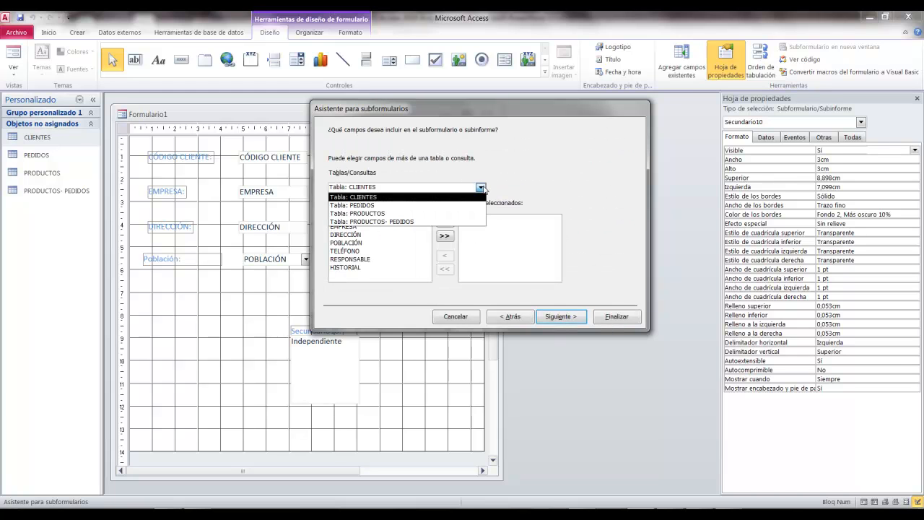
click(390, 206)
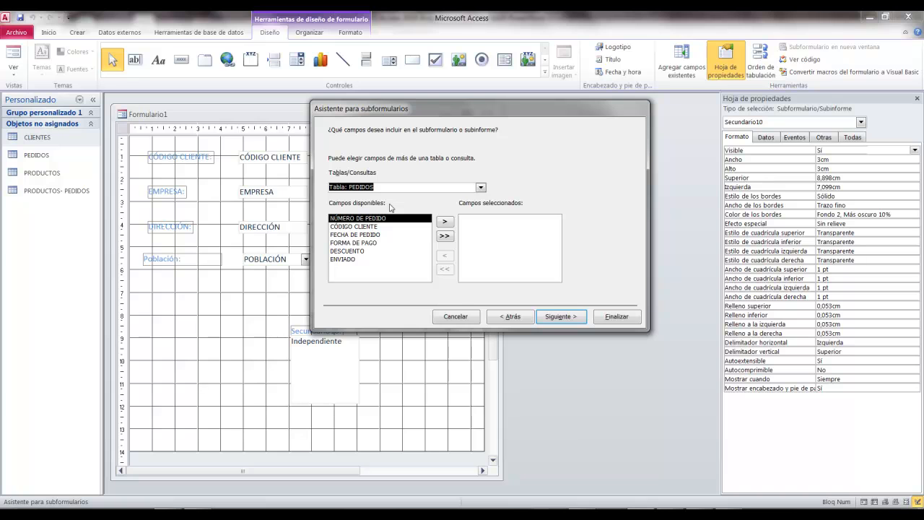
click(445, 237)
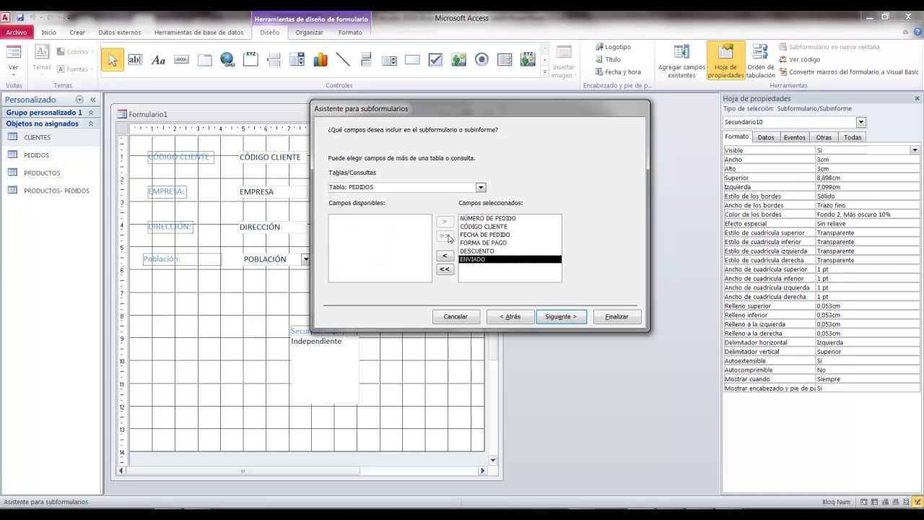
click(547, 321)
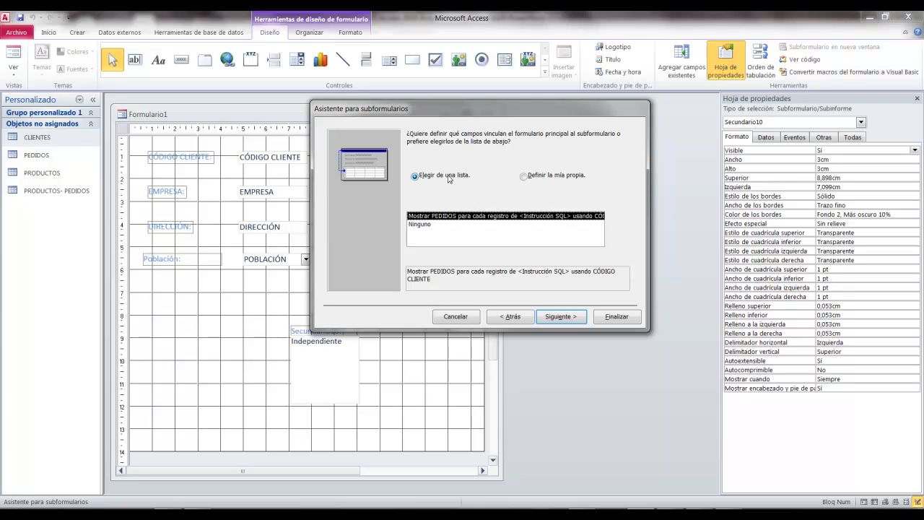
click(523, 176)
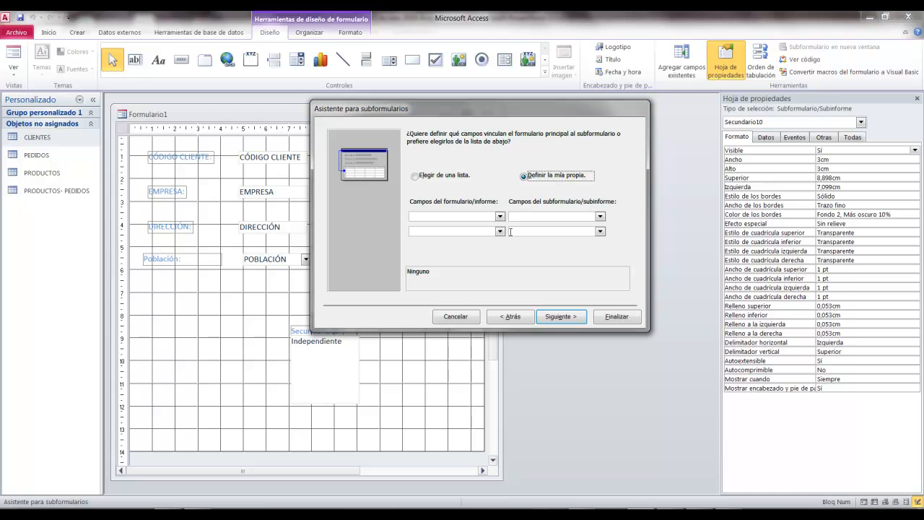
click(499, 216)
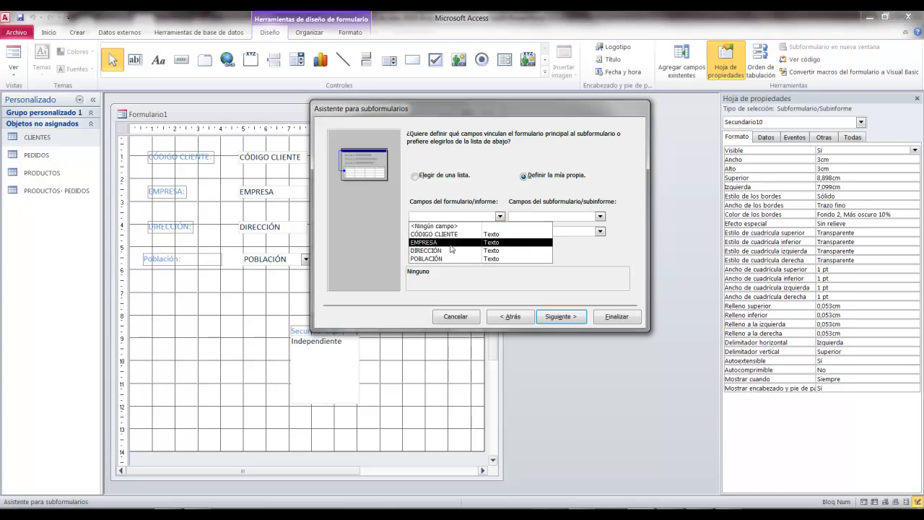
click(520, 225)
click(599, 216)
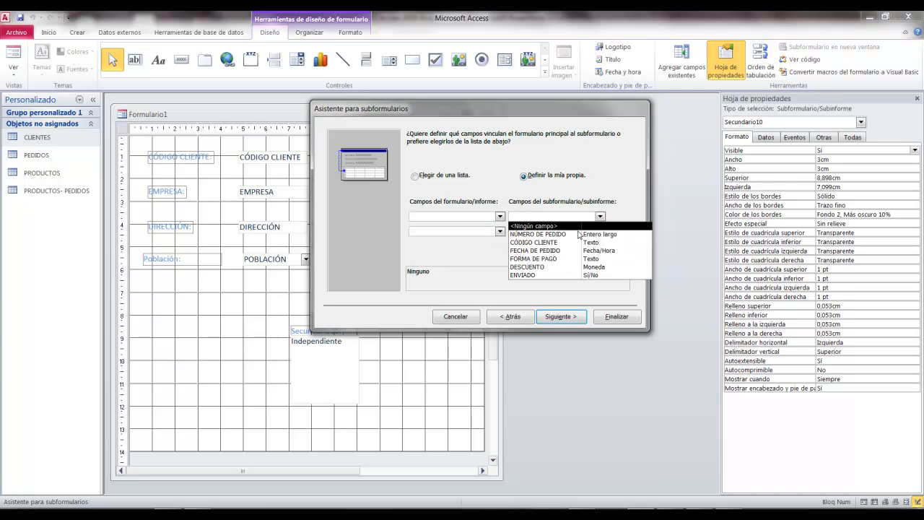
click(546, 198)
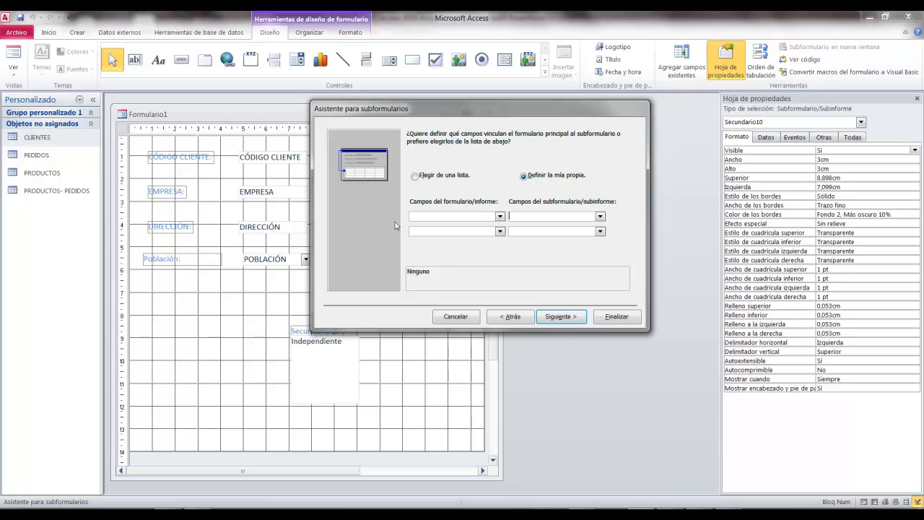
click(416, 177)
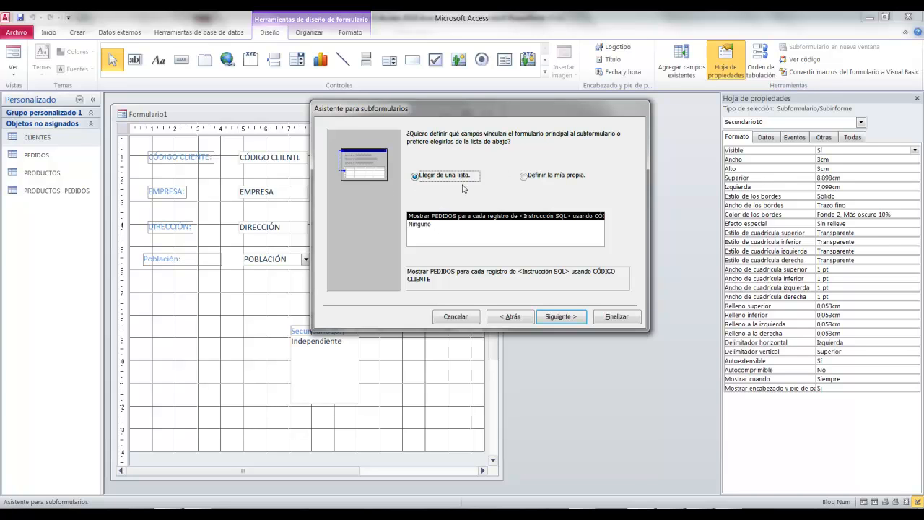
Accept the listed link that shows PEDIDOS for each record using CÓDIGO CLIENTE, and create the subform with the name Subformulario PEDIDOS
drag(522, 189, 610, 190)
click(562, 317)
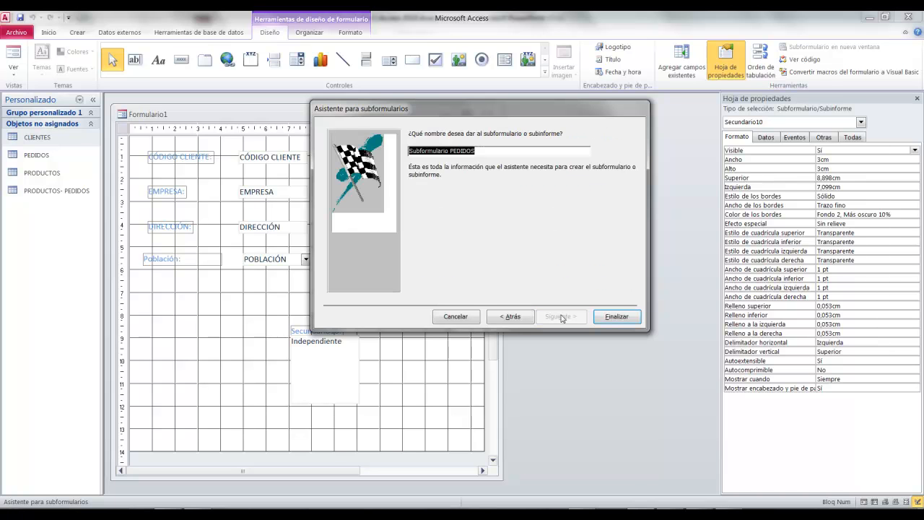
drag(476, 150, 407, 150)
drag(6, 207, 100, 284)
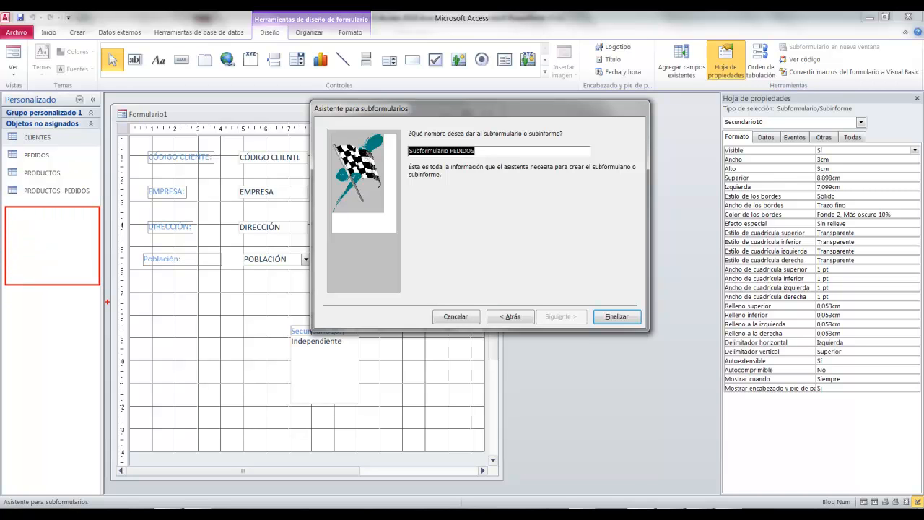
key(Escape)
click(495, 151)
drag(495, 150, 408, 151)
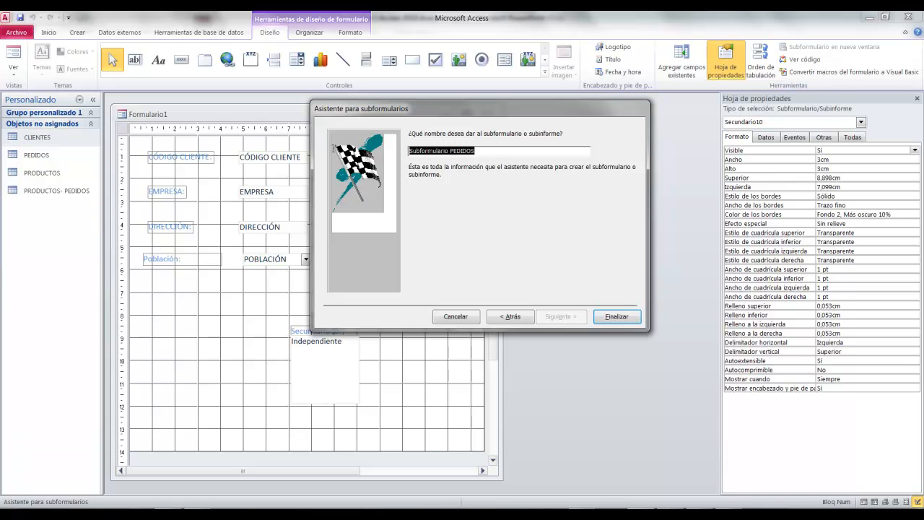
click(622, 316)
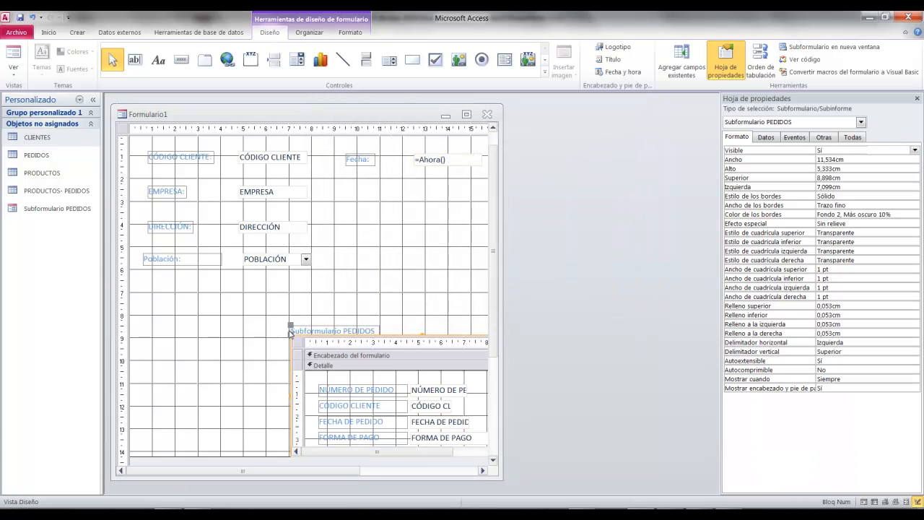
Move the PEDIDOS subform to about 1 cm from the left and 7.7 cm from the top, with its label just above it
drag(291, 330, 205, 368)
drag(291, 323, 153, 282)
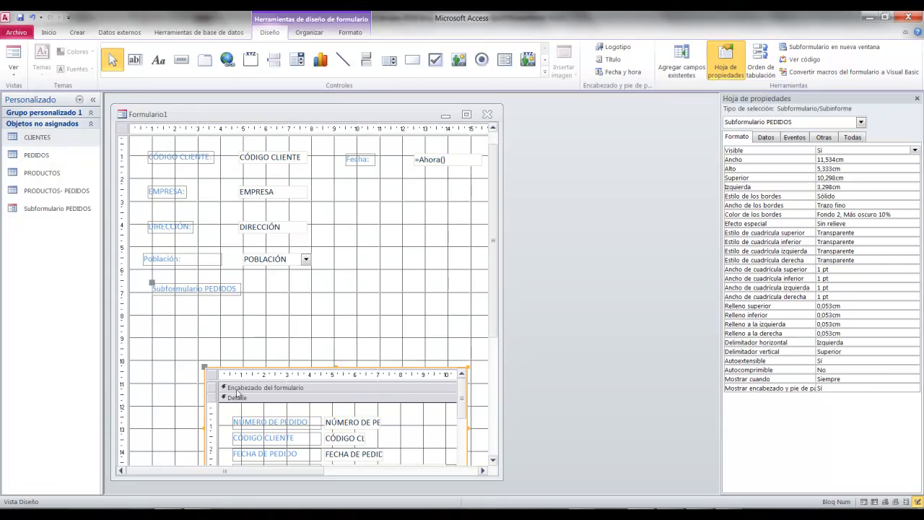
drag(206, 369, 156, 309)
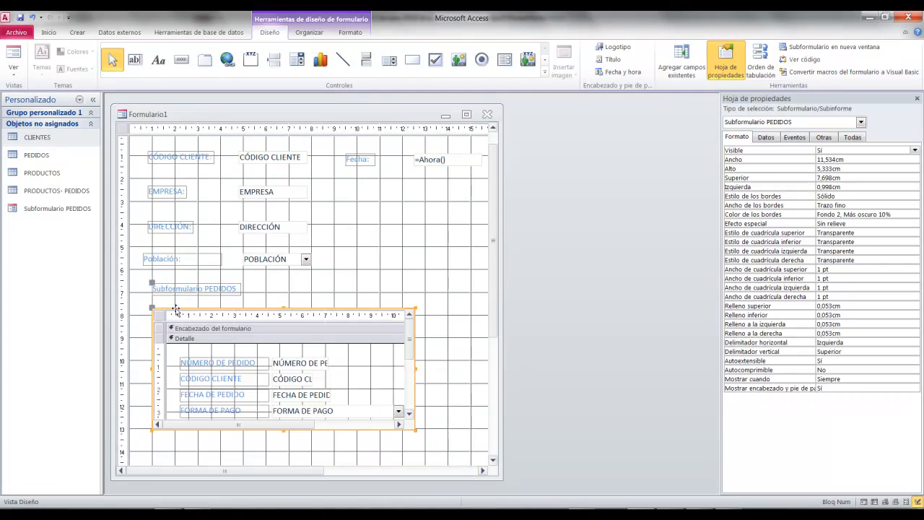
Change the subform label's text to "PEDIDOS:"
click(216, 290)
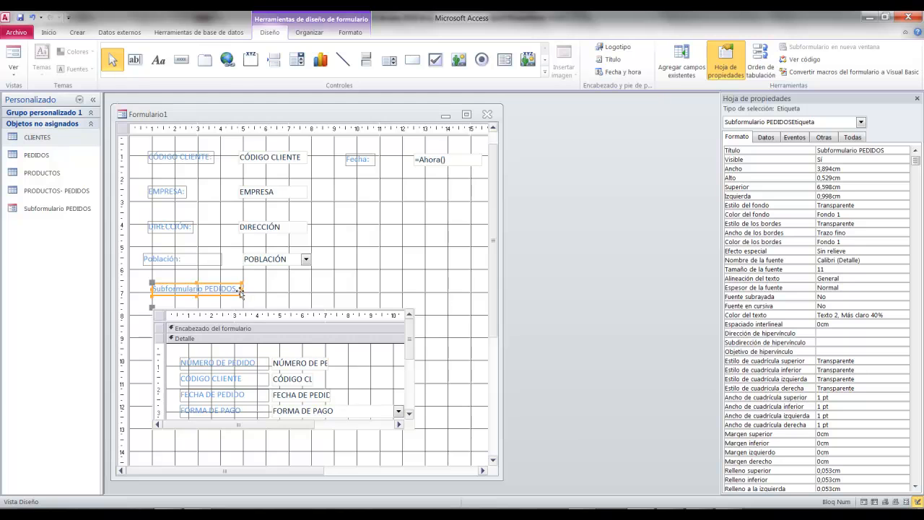
click(201, 289)
double_click(201, 289)
key(Delete)
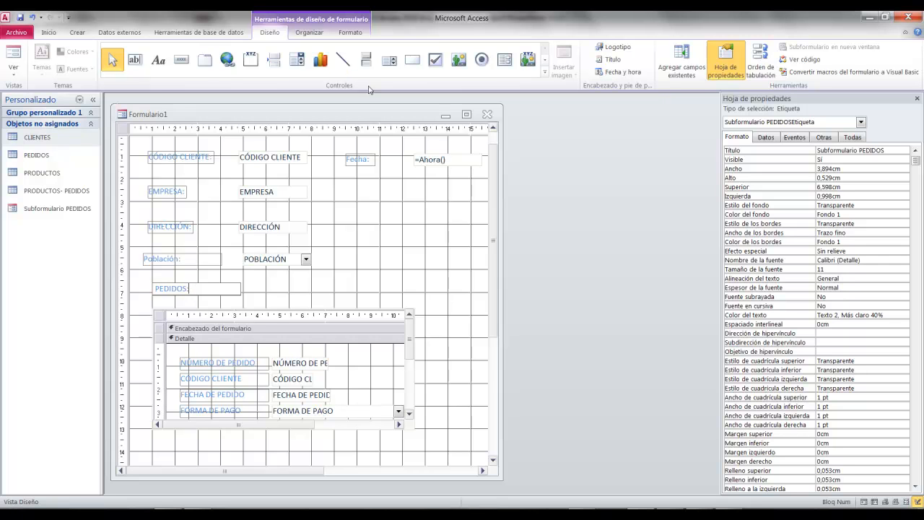
Switch to Form view and page forward and back through the first customer's orders in the PEDIDOS subform
click(13, 54)
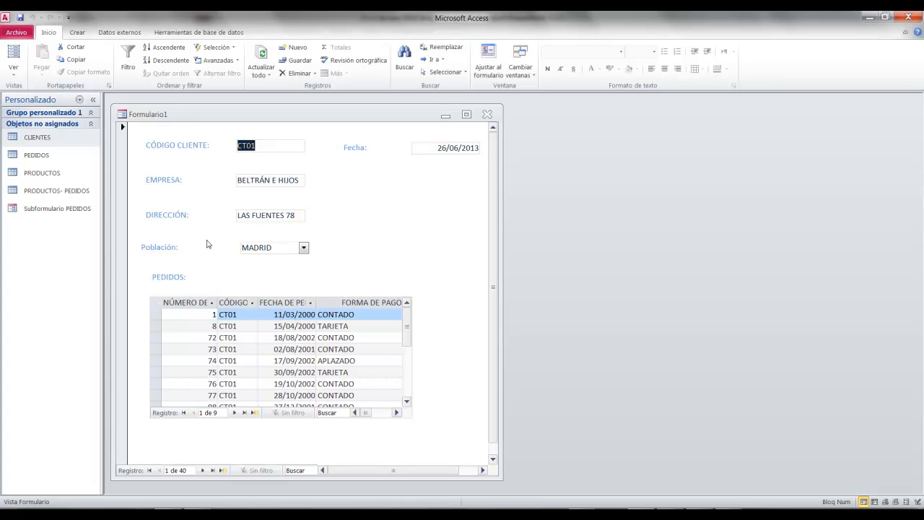
mouse_move(135, 136)
mouse_down()
mouse_move(299, 215)
mouse_move(332, 267)
mouse_move(411, 218)
mouse_up()
mouse_move(143, 286)
mouse_down()
mouse_move(250, 347)
mouse_move(443, 424)
mouse_up()
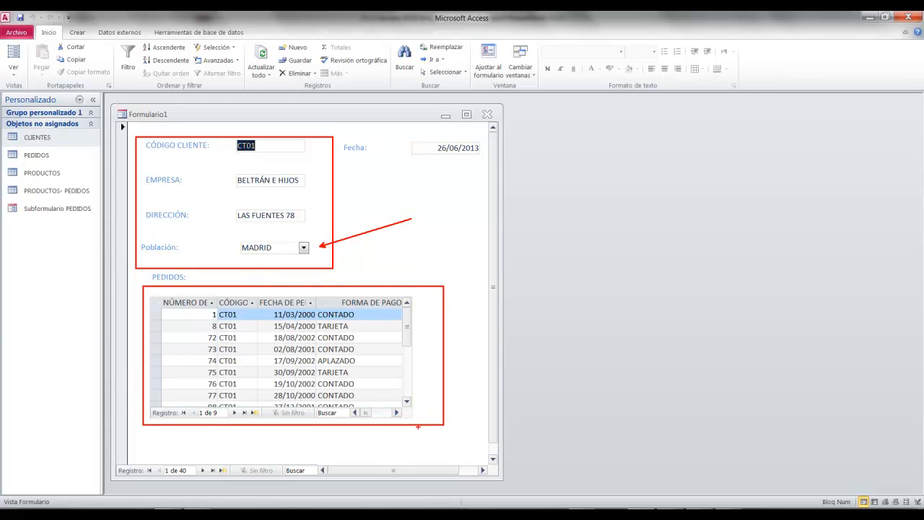
drag(147, 406, 263, 423)
drag(141, 462, 229, 478)
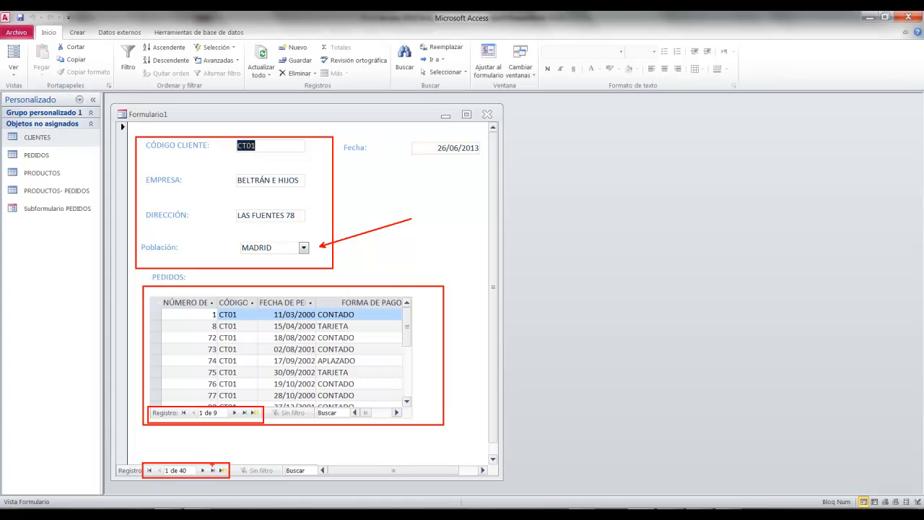
click(234, 413)
click(234, 412)
click(234, 412)
click(234, 412)
click(234, 412)
click(234, 413)
click(234, 412)
click(234, 413)
click(234, 412)
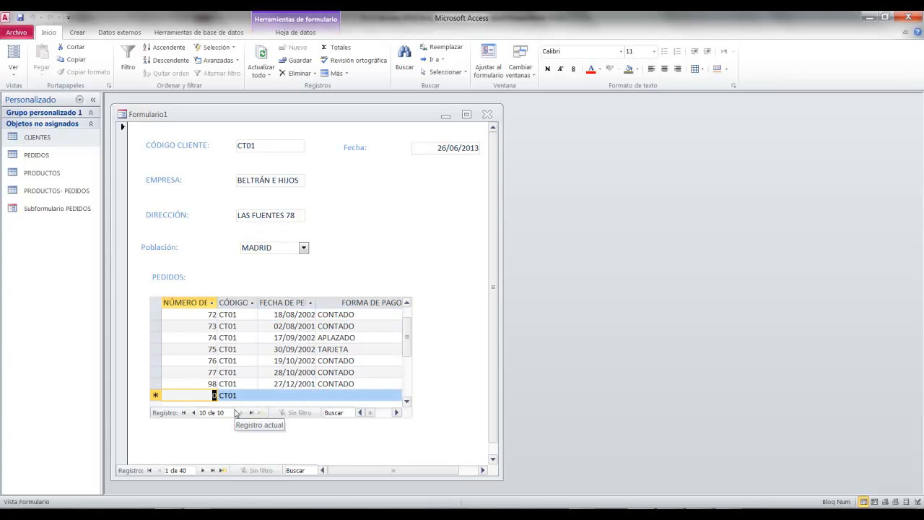
click(193, 413)
click(193, 413)
click(193, 413)
click(193, 413)
click(193, 413)
click(192, 413)
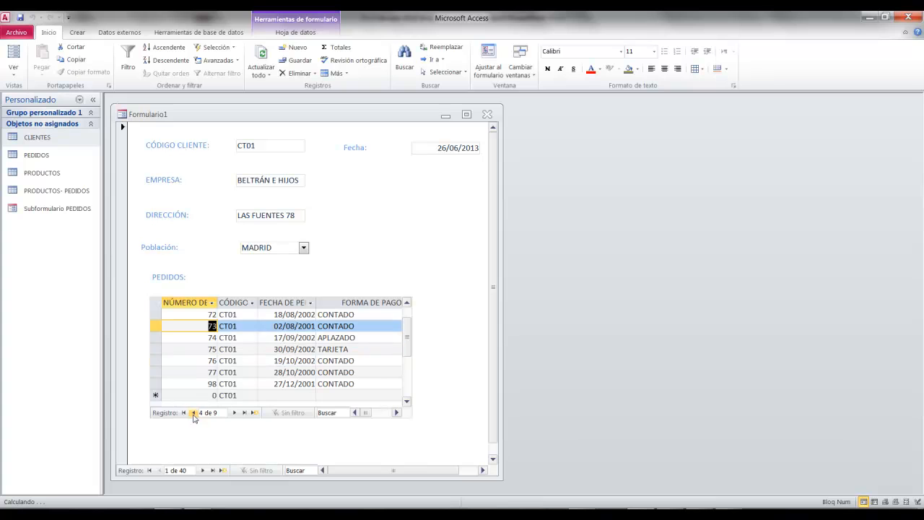
click(193, 413)
click(193, 413)
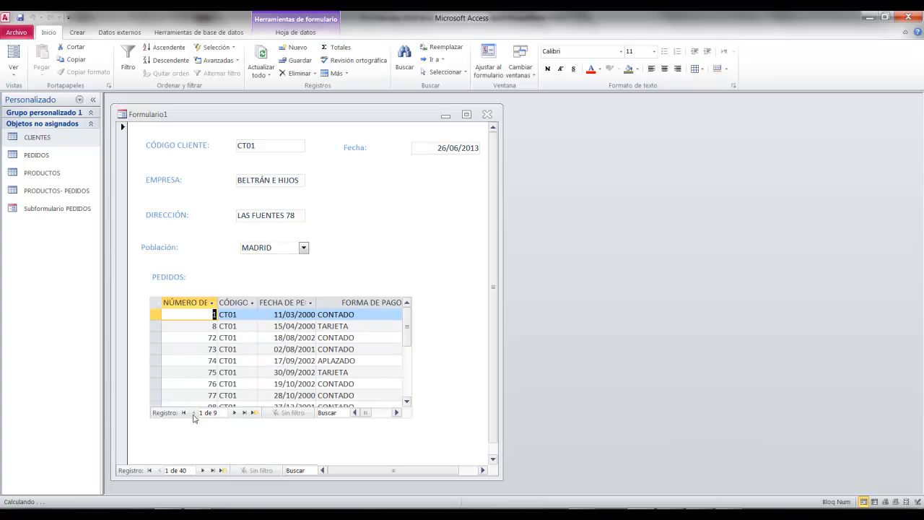
Page through the first eight customer records to examine each one's orders in the subform, and return to Design view
click(203, 471)
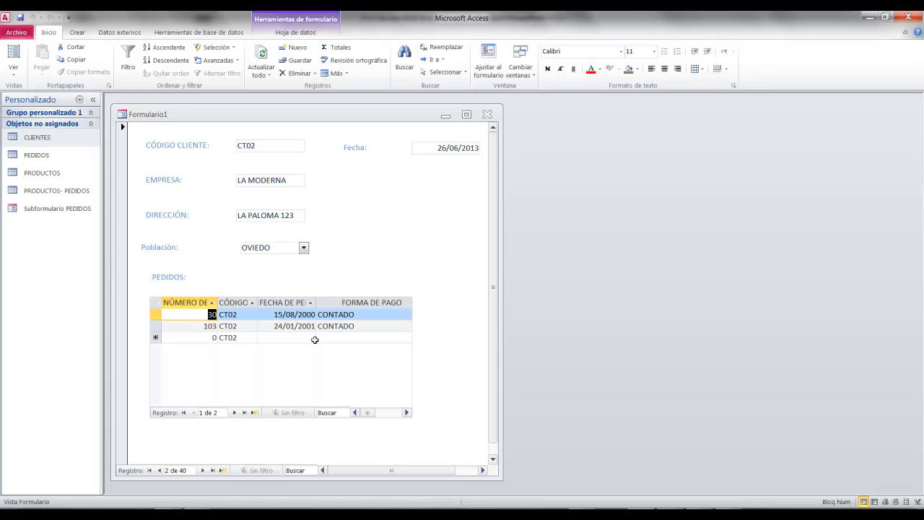
click(202, 471)
click(203, 471)
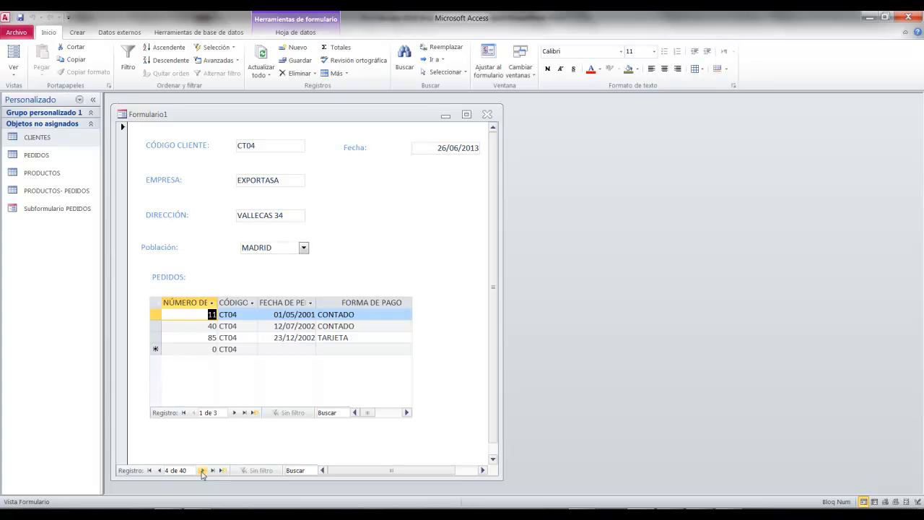
click(159, 470)
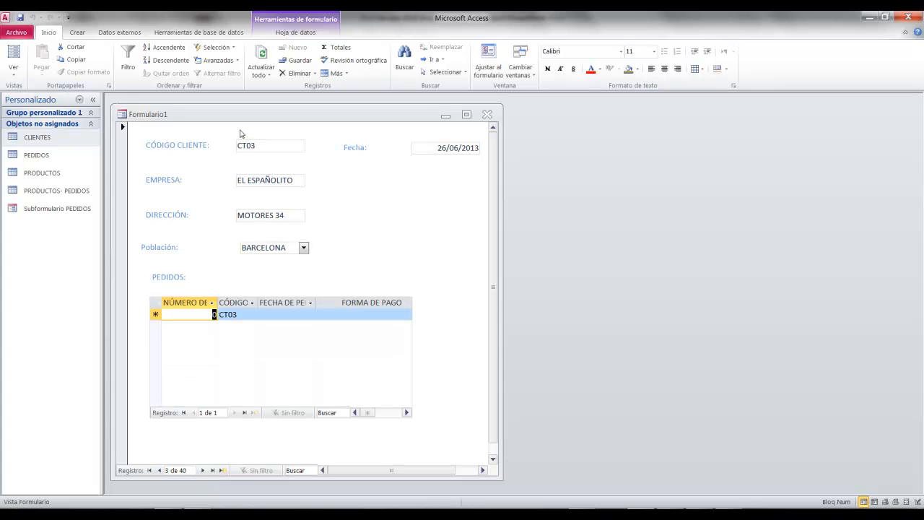
click(159, 470)
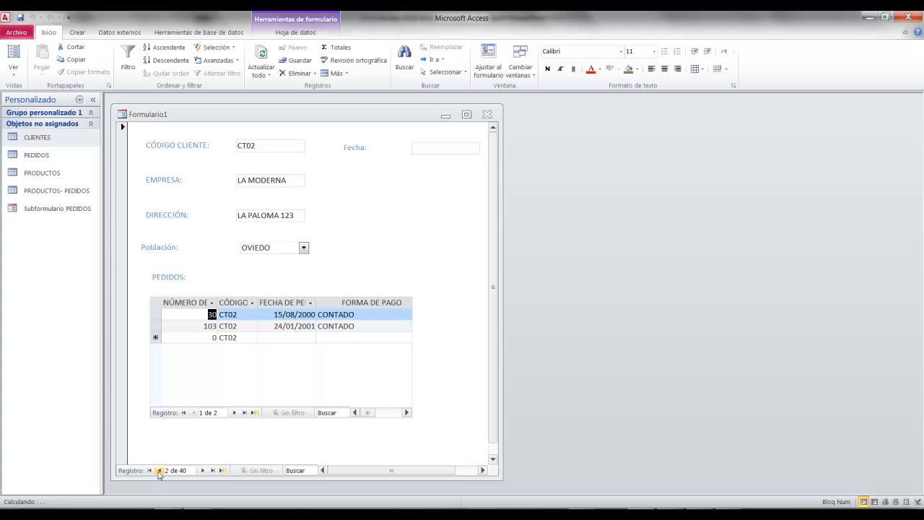
click(203, 470)
click(202, 470)
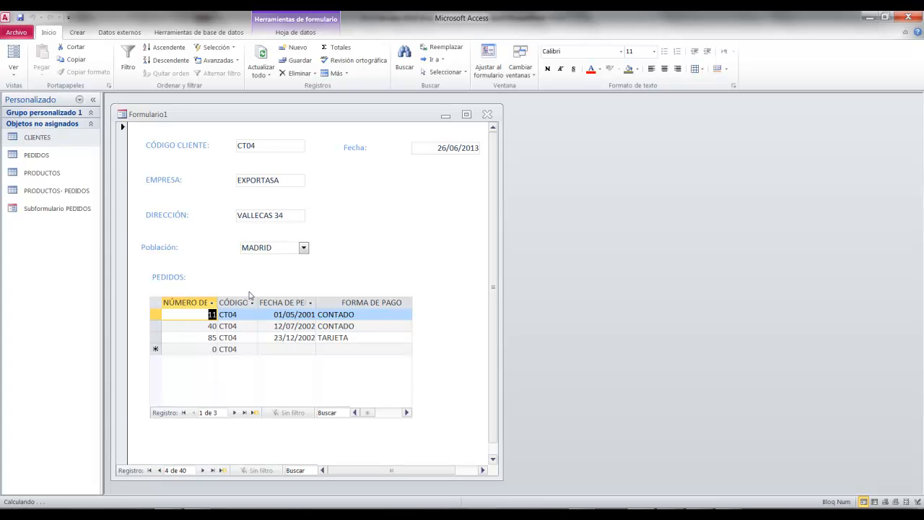
click(203, 470)
click(203, 470)
click(203, 470)
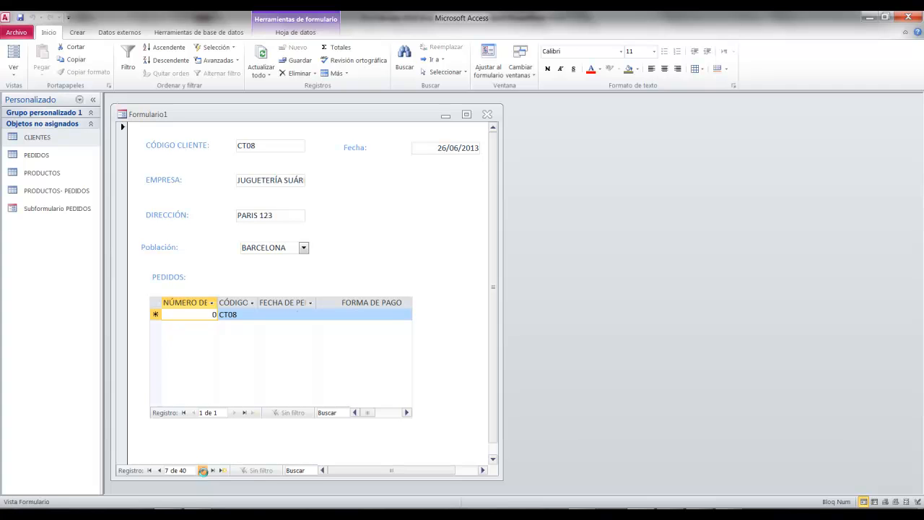
click(203, 470)
click(16, 71)
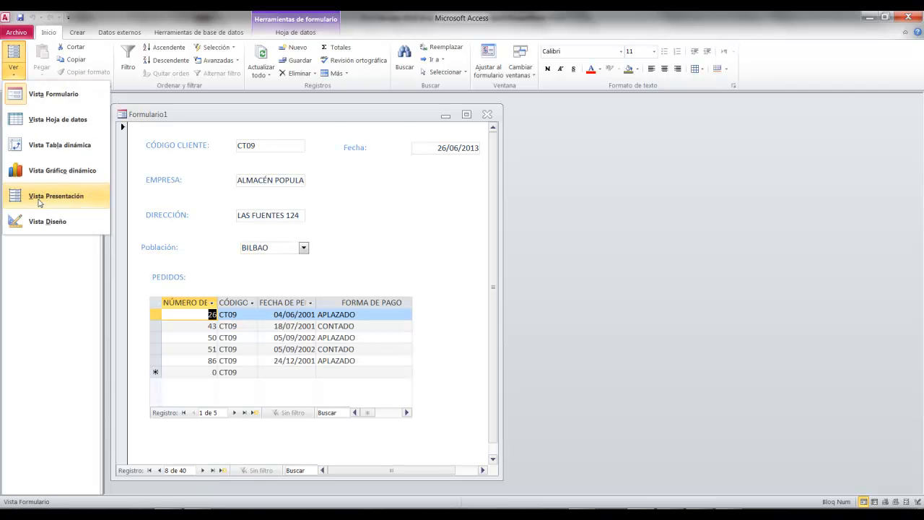
click(32, 190)
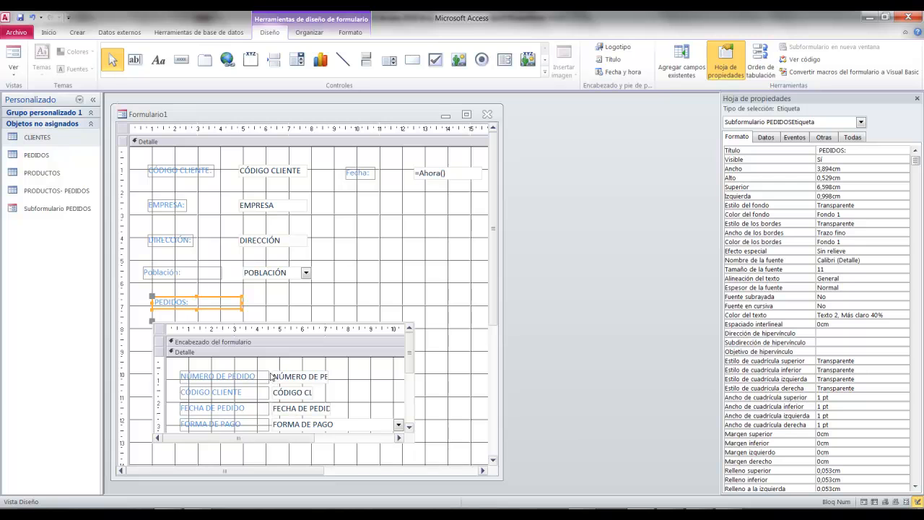
Delete the PEDIDOS subform and its label from the form
click(140, 304)
drag(140, 291, 315, 413)
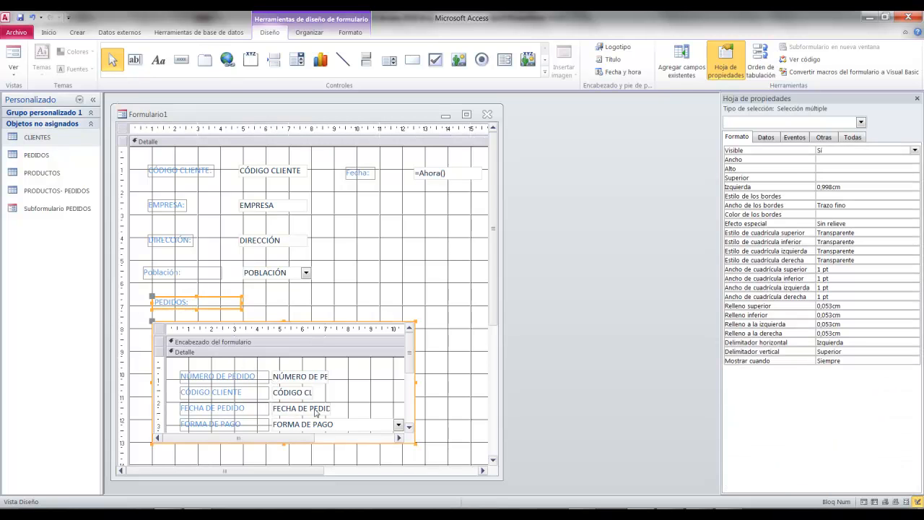
key(Delete)
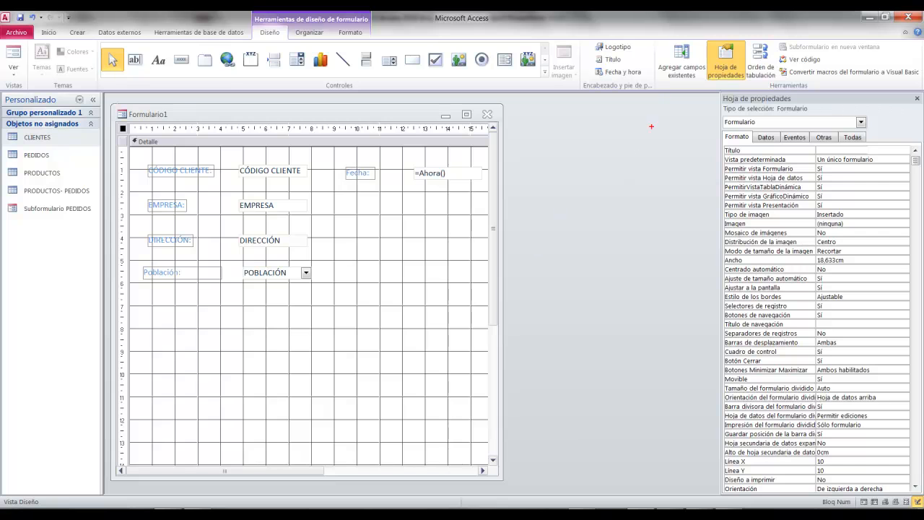
Show the list of existing fields and expand the related PEDIDOS table to list its fields
mouse_move(655, 38)
mouse_down()
mouse_move(707, 93)
mouse_move(746, 379)
mouse_up()
key(Escape)
click(681, 61)
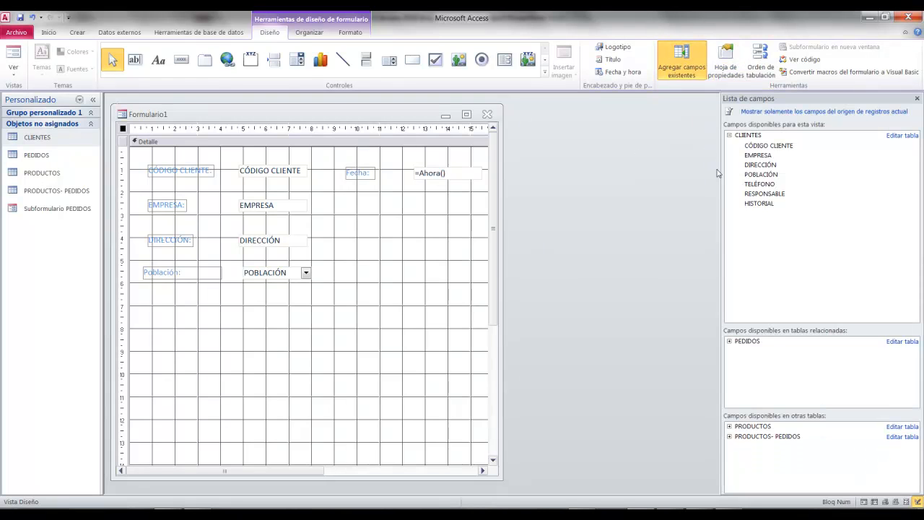
mouse_move(715, 80)
mouse_down()
mouse_move(845, 373)
mouse_move(922, 492)
mouse_up()
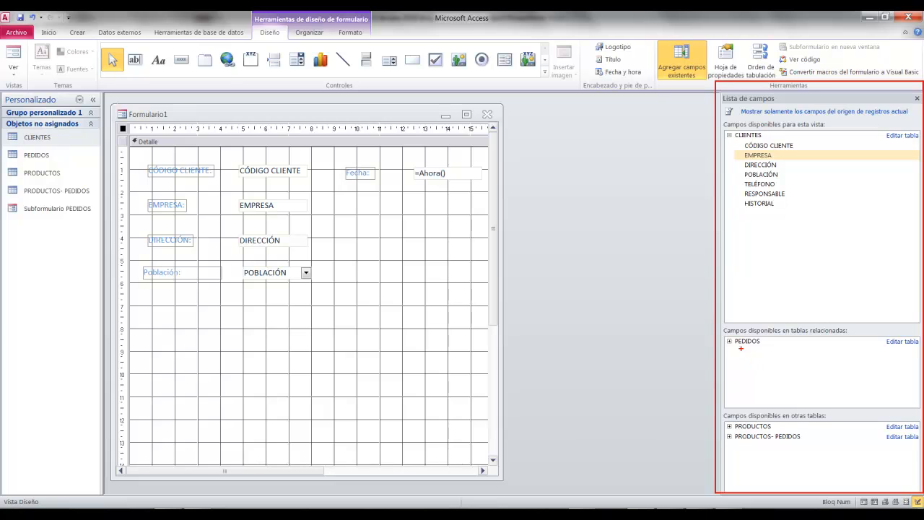
drag(726, 125, 799, 217)
drag(478, 205, 711, 195)
drag(723, 334, 776, 356)
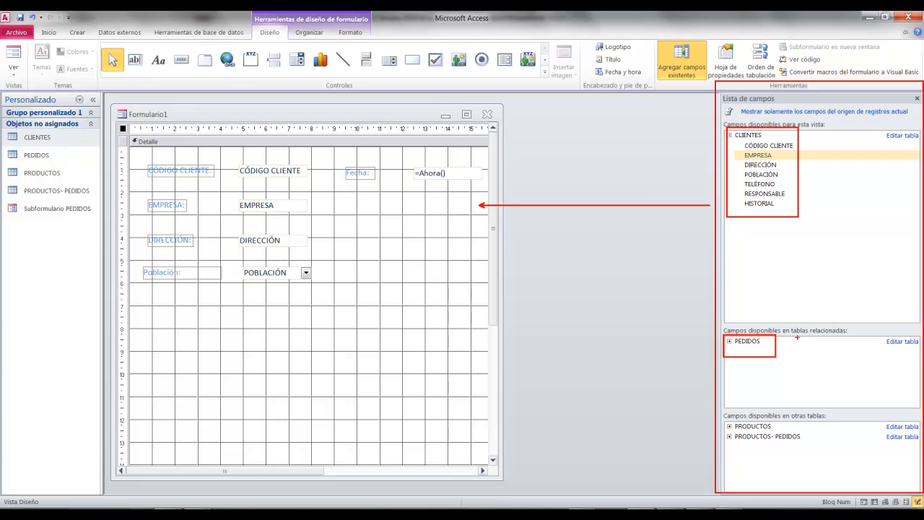
click(731, 342)
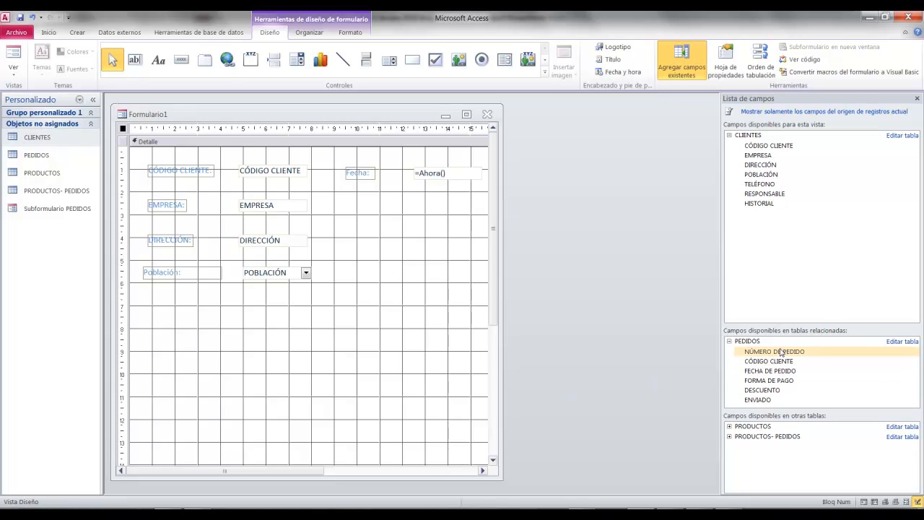
Add NÚMERO DE PEDIDO, CÓDIGO CLIENTE and FECHA DE PEDIDO from the PEDIDOS table to the form, one under another below Población
drag(778, 352, 326, 341)
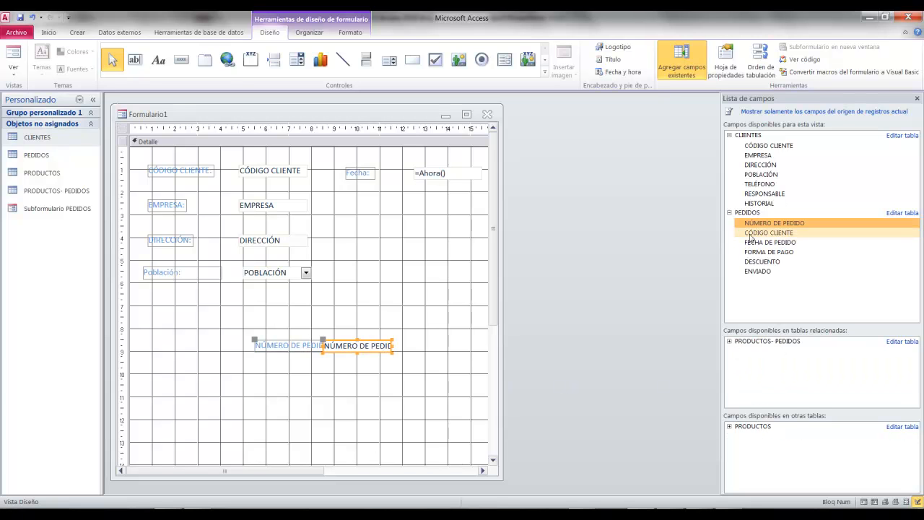
drag(754, 236, 336, 366)
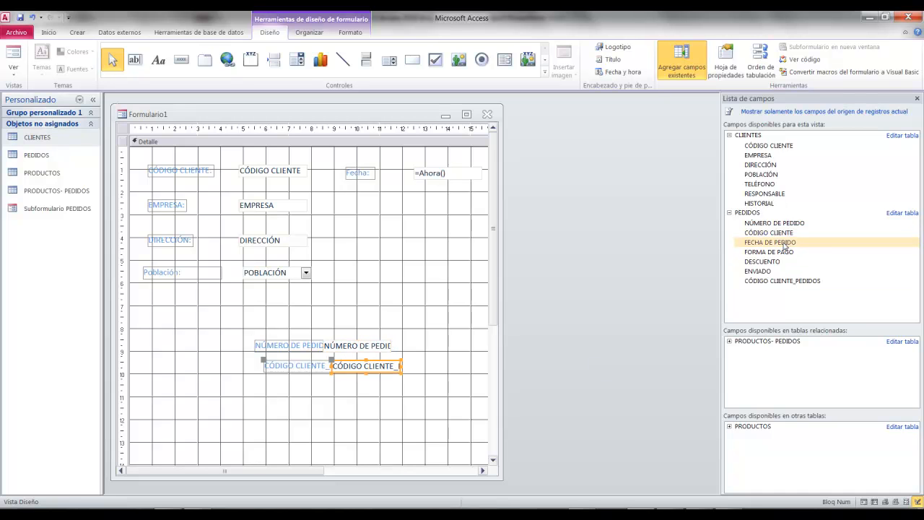
drag(780, 245, 365, 394)
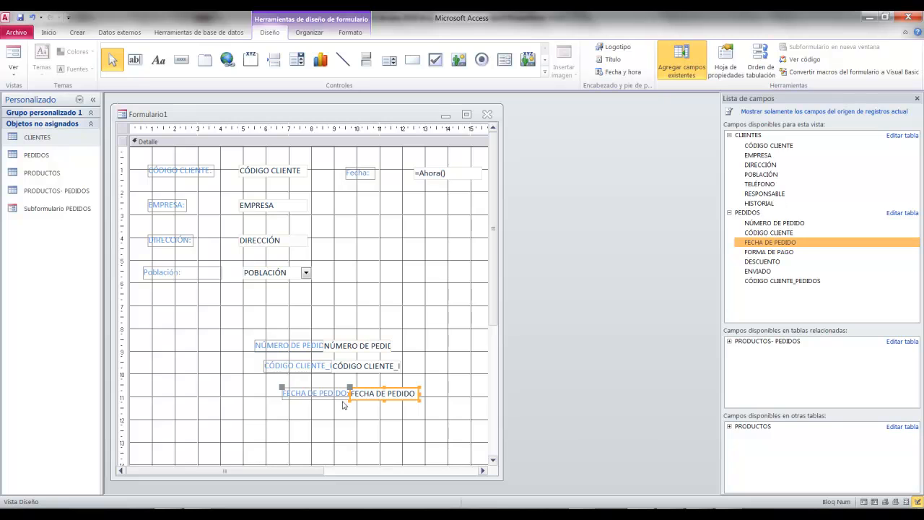
Switch to Form view and page forward through the first records to examine the order fields beside the customer data
click(13, 58)
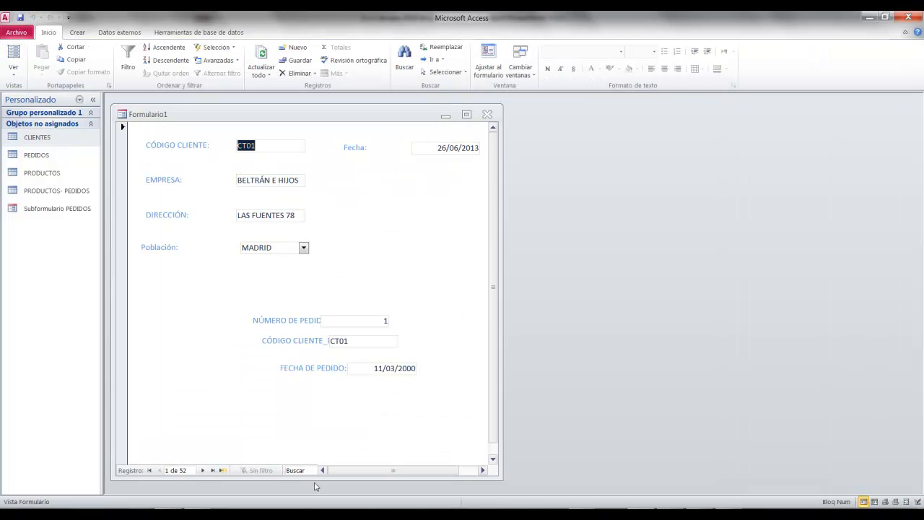
click(204, 470)
click(203, 470)
click(204, 471)
click(201, 471)
click(200, 471)
click(201, 470)
click(201, 471)
click(202, 470)
click(202, 470)
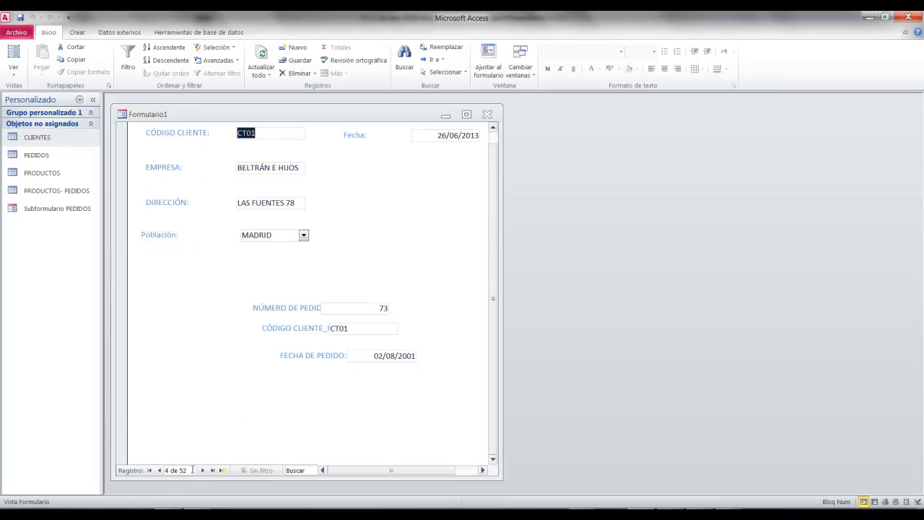
Go back to the first record and forward to the second, comparing the customer code with the order number
click(160, 470)
click(160, 470)
click(160, 470)
click(203, 470)
drag(239, 149, 299, 149)
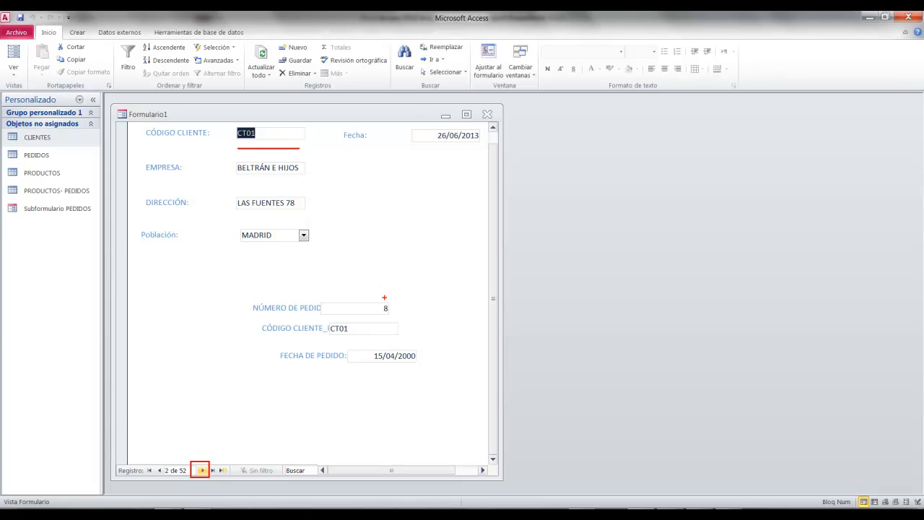
drag(310, 296, 408, 321)
drag(209, 464, 250, 431)
key(Escape)
Page forward to record 25 to compare each customer's details with the order shown, and return to Design view
click(202, 470)
click(202, 470)
click(203, 470)
click(203, 470)
click(203, 470)
click(202, 470)
click(202, 470)
click(202, 470)
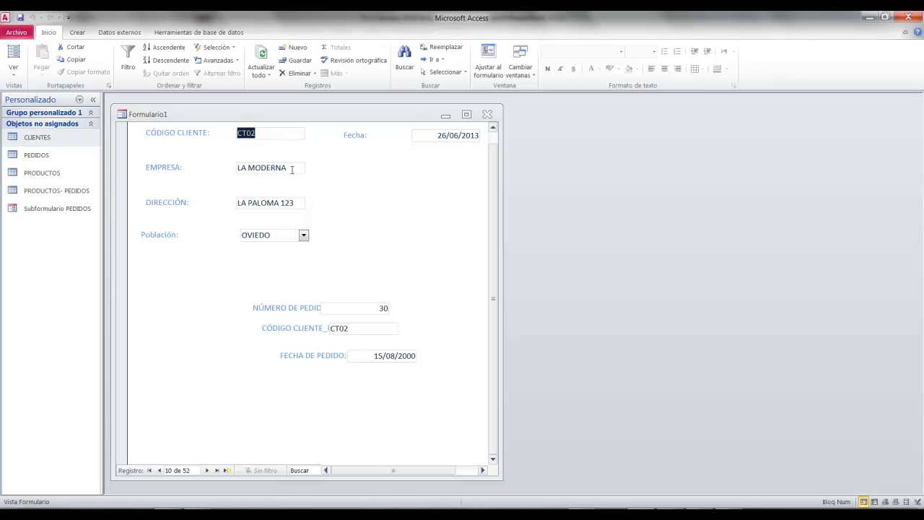
click(207, 470)
click(206, 470)
click(206, 470)
click(206, 470)
click(205, 470)
click(206, 470)
click(206, 470)
click(205, 470)
click(206, 471)
click(206, 470)
click(205, 470)
click(206, 470)
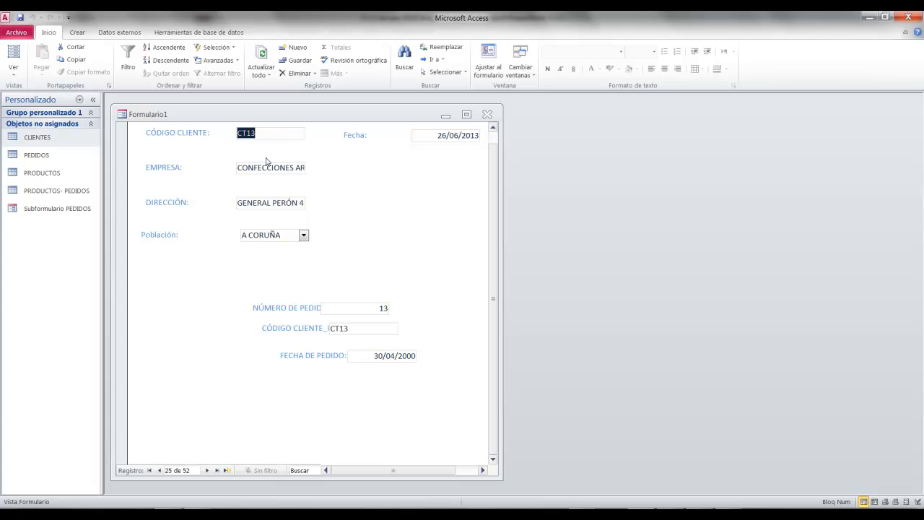
click(13, 60)
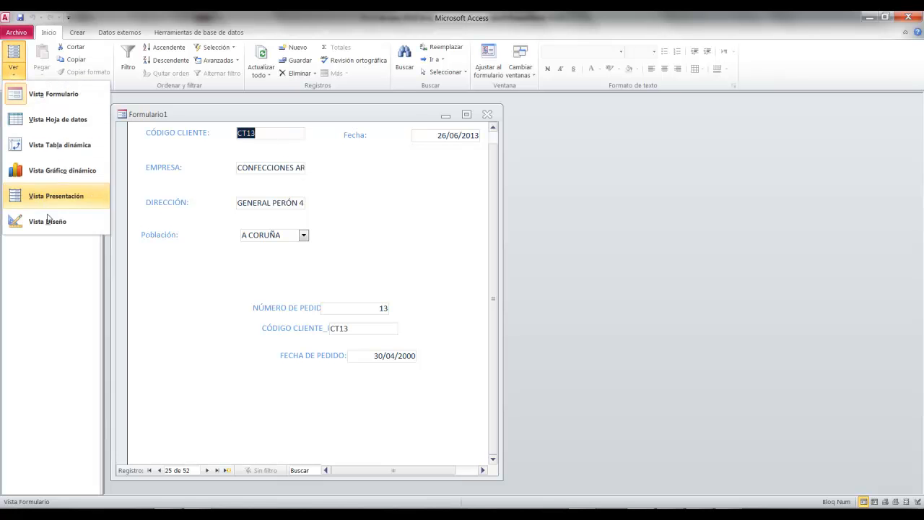
click(182, 335)
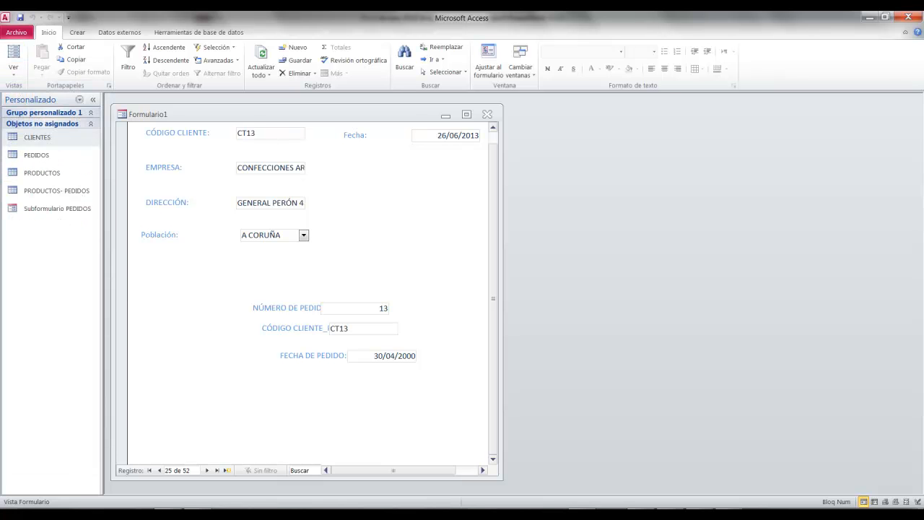
drag(243, 285, 372, 368)
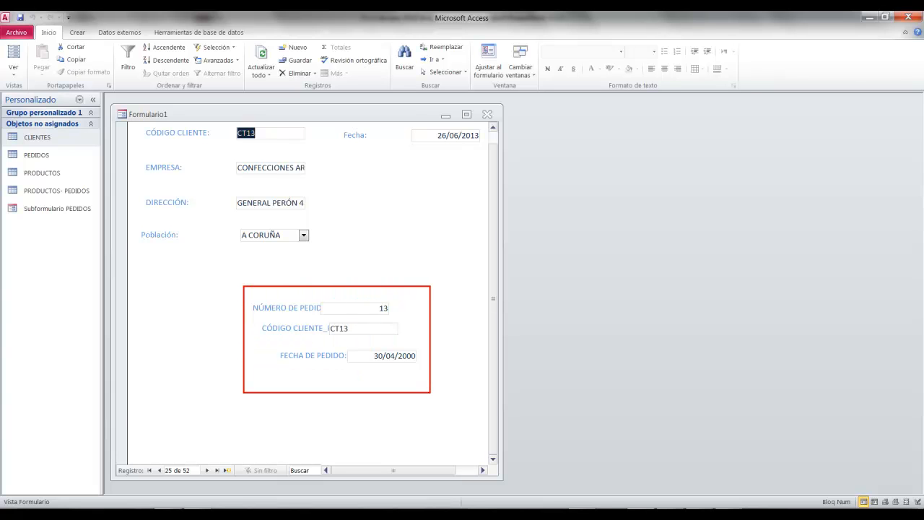
click(19, 75)
click(56, 220)
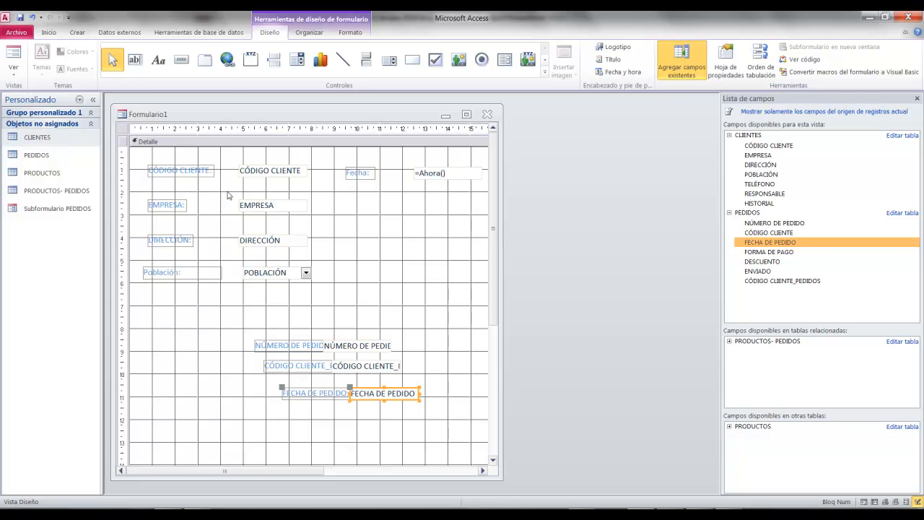
Switch to Form view and start a new record with a customer code and "Ejemplo" as EMPRESA
click(16, 55)
click(223, 470)
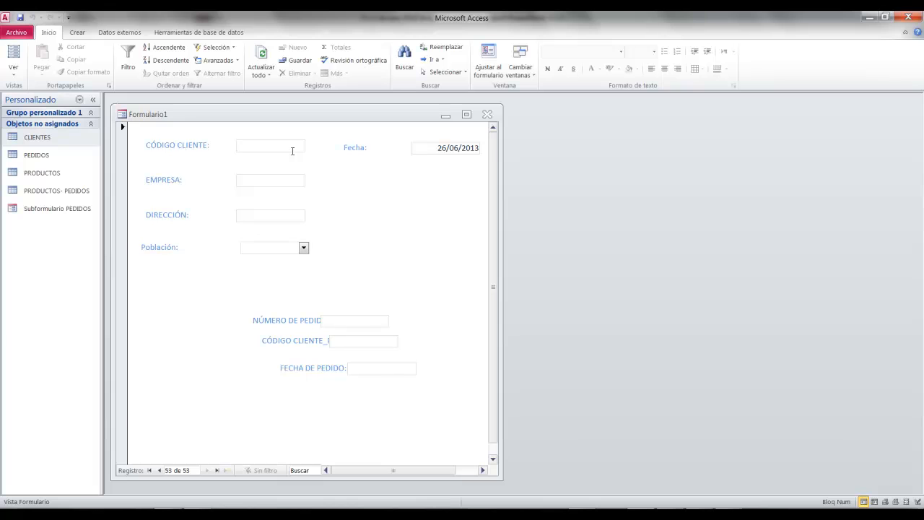
text(CT95)
key(Tab)
text(Ejemplo)
Move the focus field by field through the new record to check the order in which the controls are visited
key(Tab)
key(Tab)
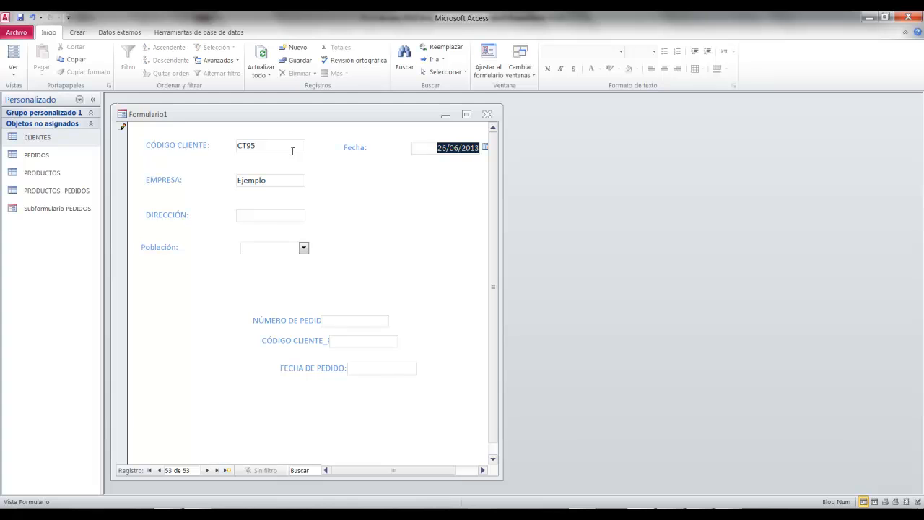
key(Tab)
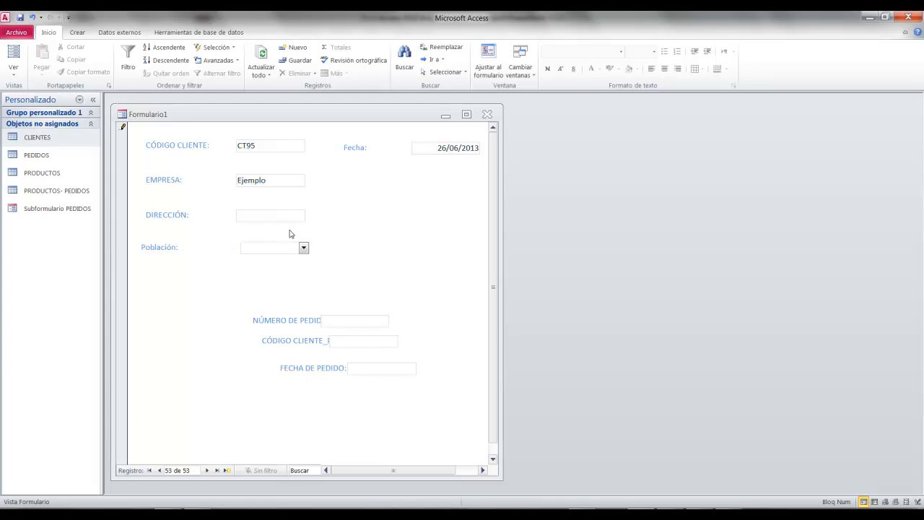
key(Tab)
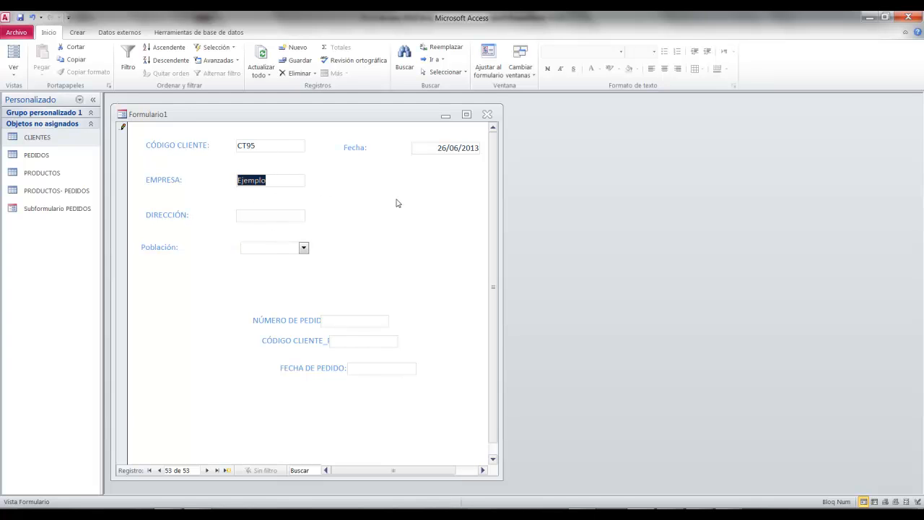
key(Tab)
key(Tab)
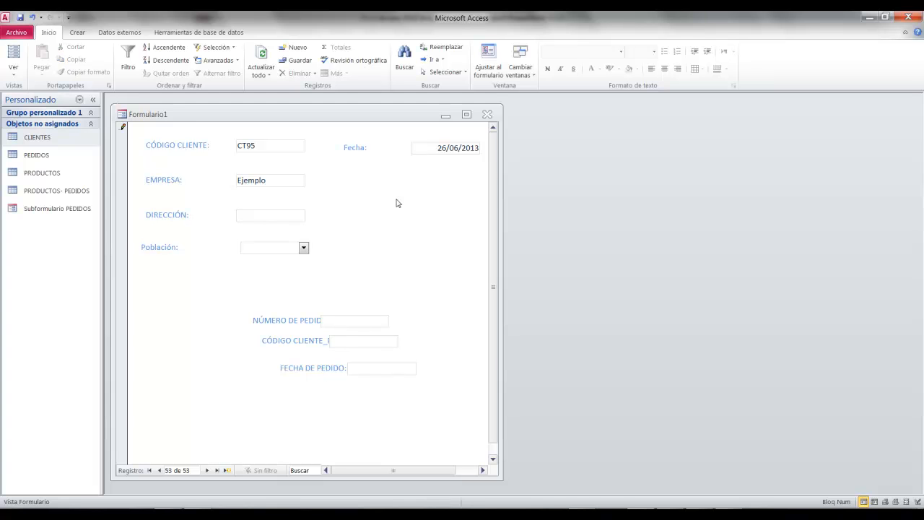
key(Tab)
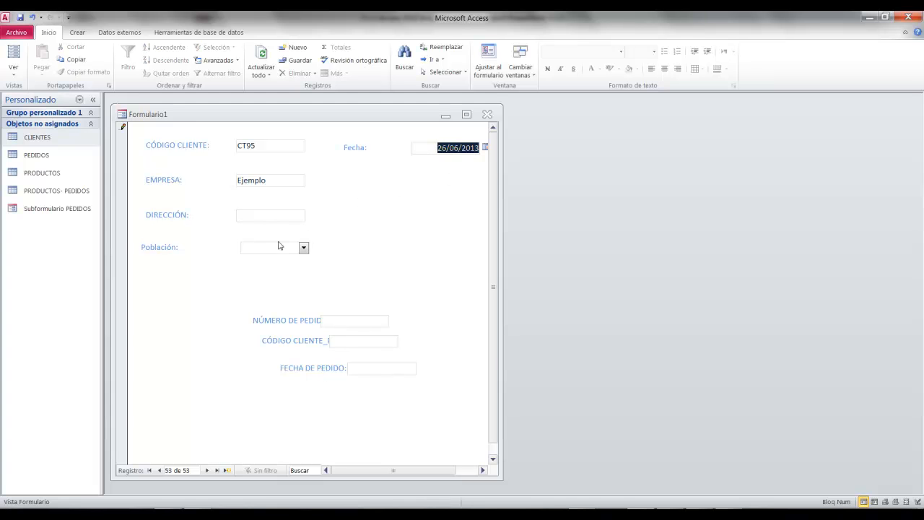
drag(321, 253, 414, 236)
drag(424, 172, 532, 247)
drag(236, 299, 419, 417)
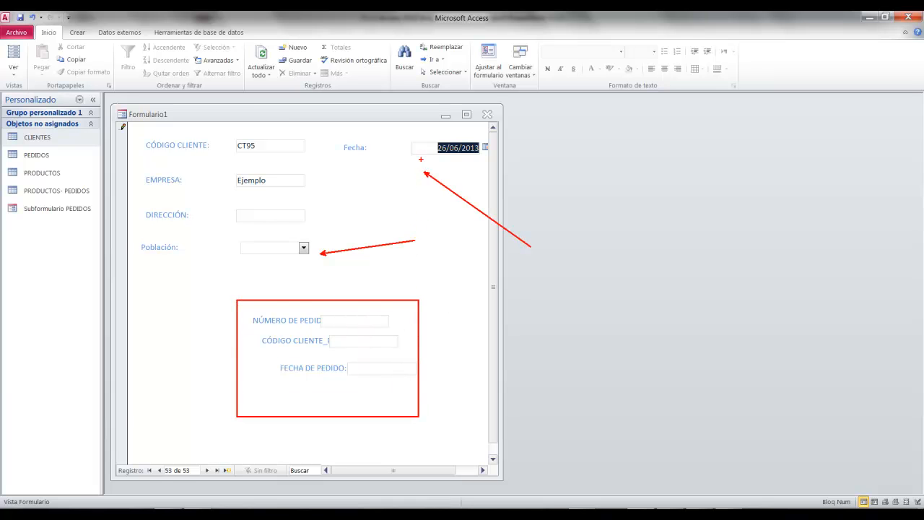
key(Escape)
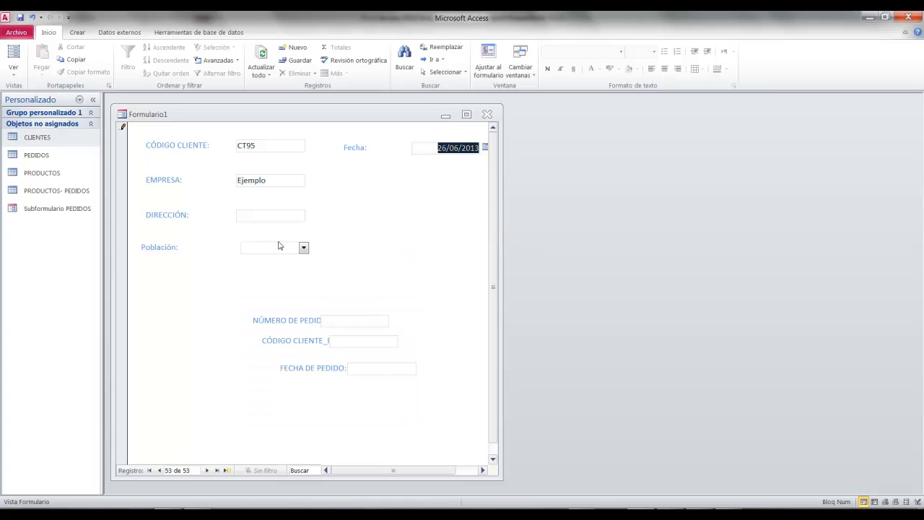
Return to Design view and open the tab order settings for the form's Detalle section
click(15, 70)
click(27, 219)
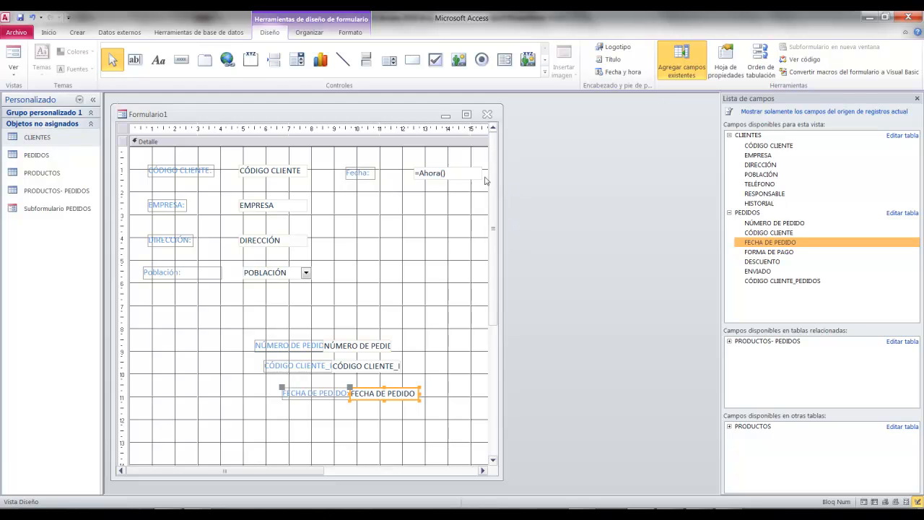
click(461, 257)
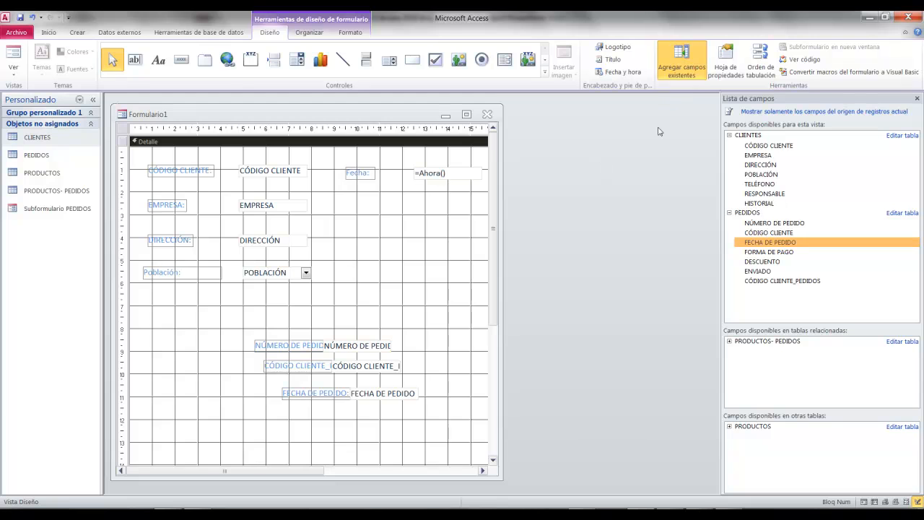
click(320, 60)
drag(253, 20, 299, 54)
mouse_move(740, 33)
mouse_down()
mouse_move(781, 87)
mouse_move(593, 308)
mouse_up()
key(Escape)
click(760, 59)
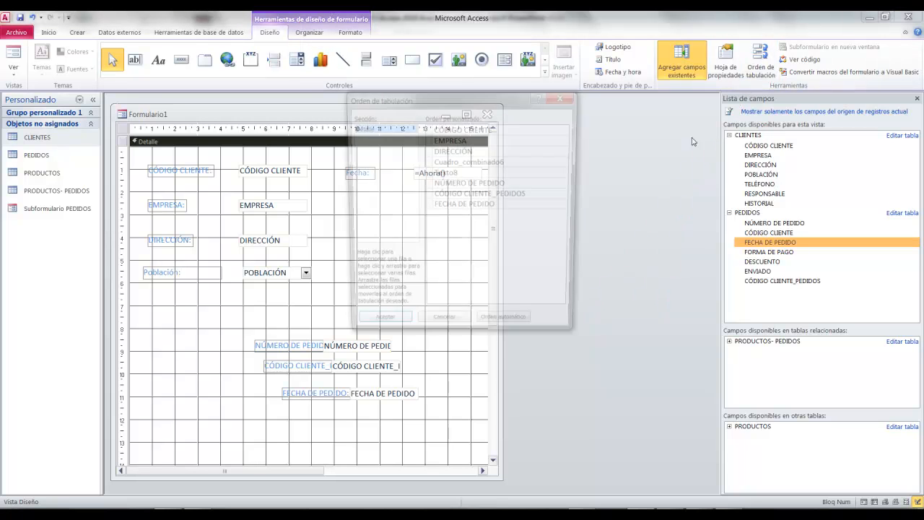
drag(448, 101, 552, 104)
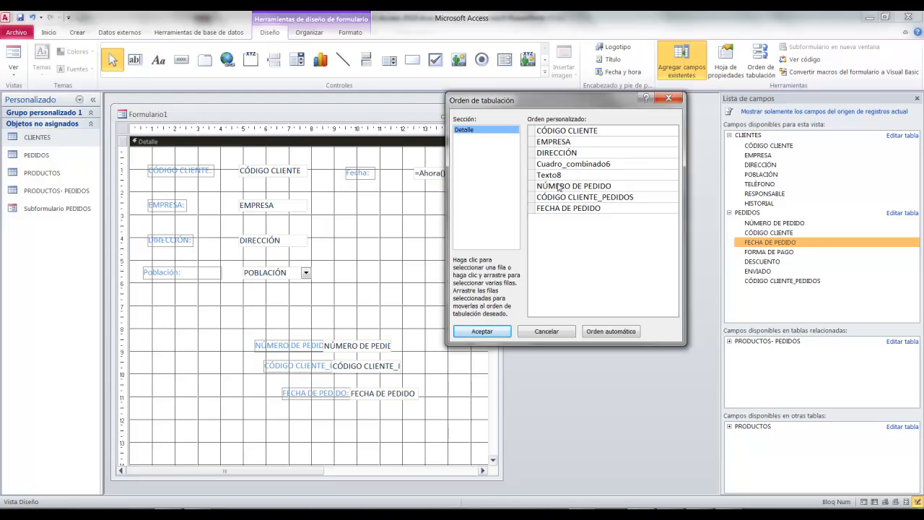
Move the date text box Texto8 to the end of the custom tab order, after FECHA DE PEDIDO, and accept
click(532, 177)
drag(532, 179, 536, 223)
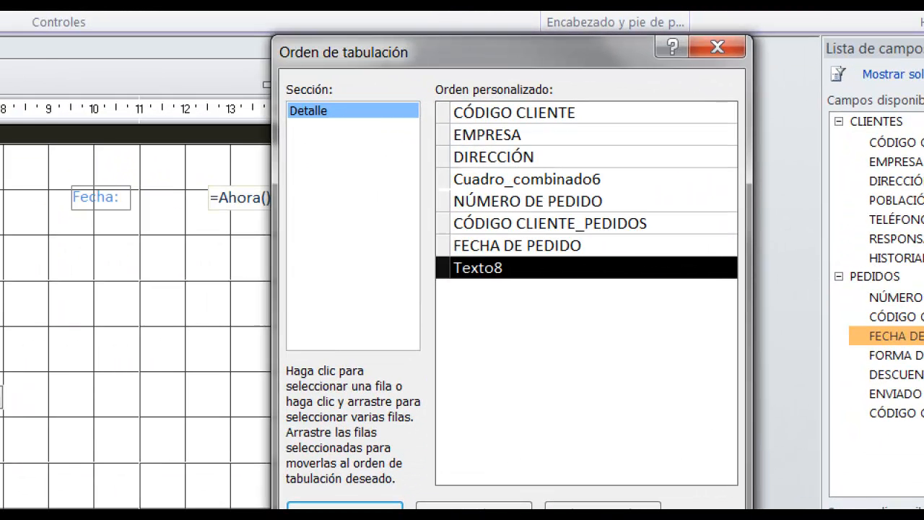
drag(434, 251, 540, 451)
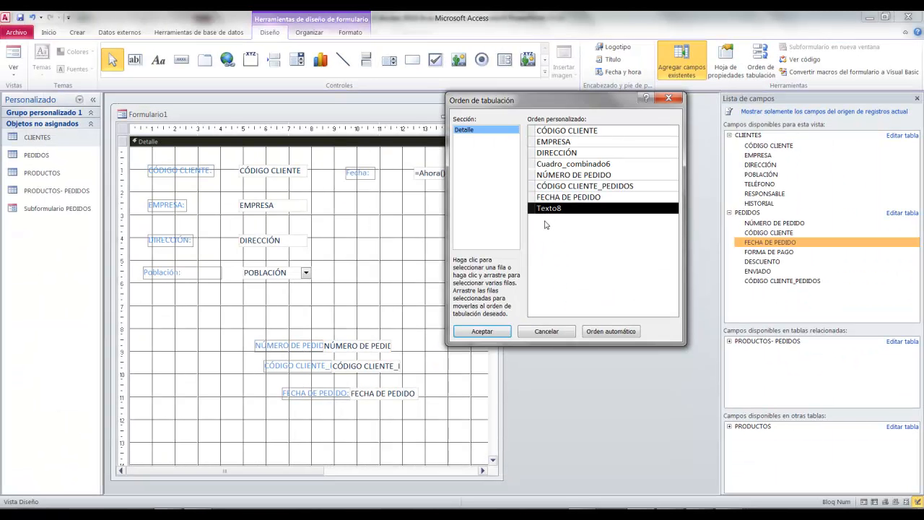
click(482, 330)
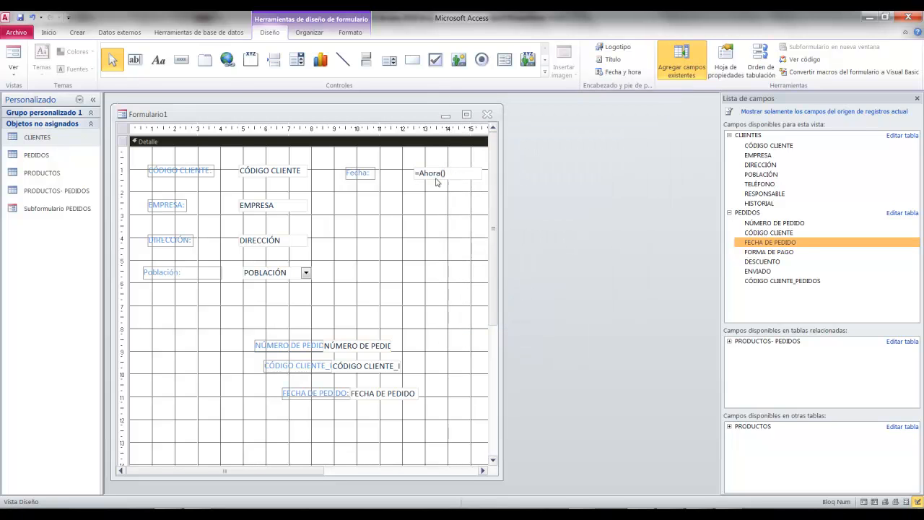
Switch to Form view, go to a blank new record and advance through its fields to test the changed tab order
click(15, 54)
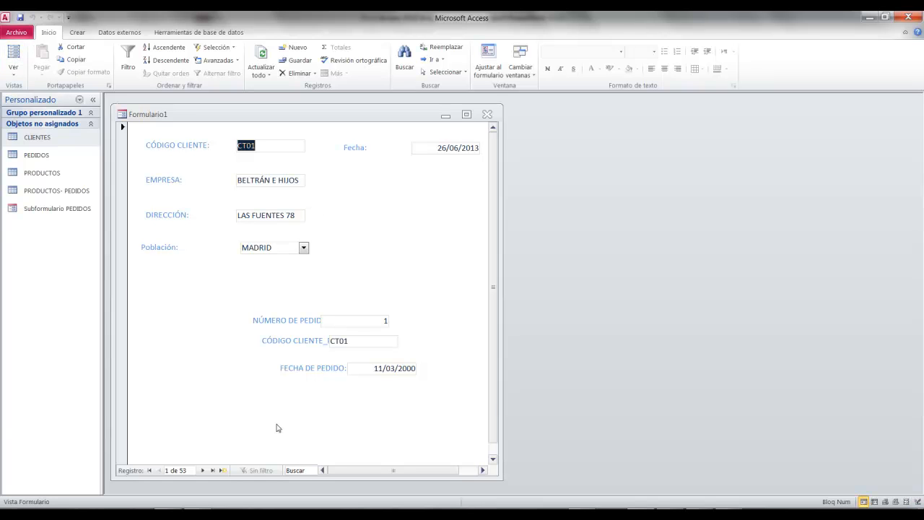
click(224, 470)
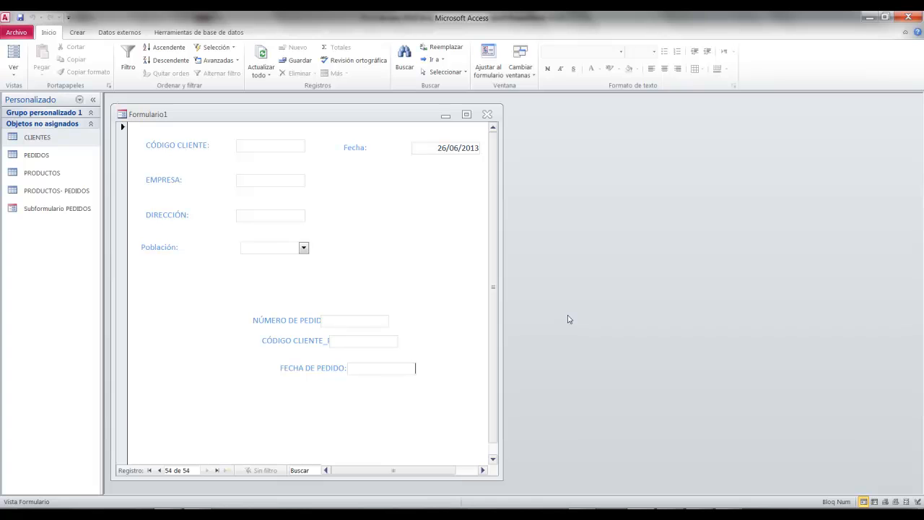
key(Tab)
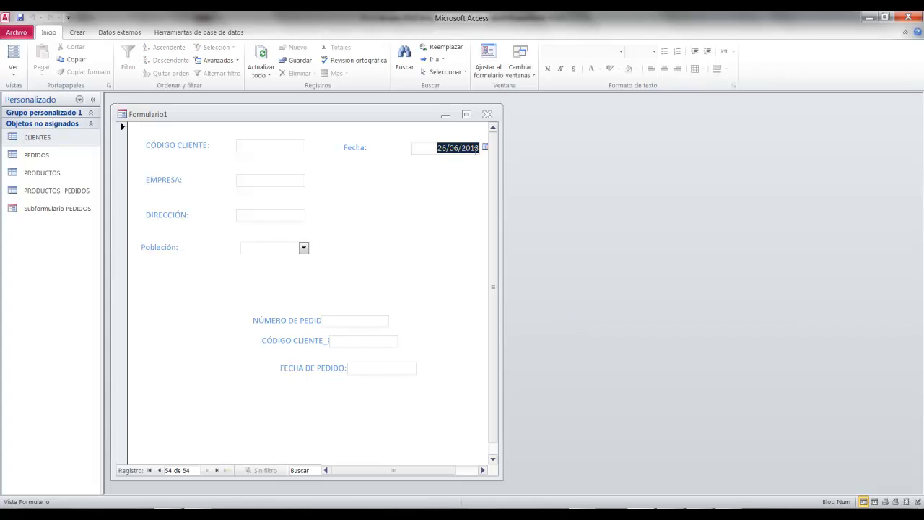
Return to Design view, review the custom tab order of the Detalle section and cancel without changes
click(13, 69)
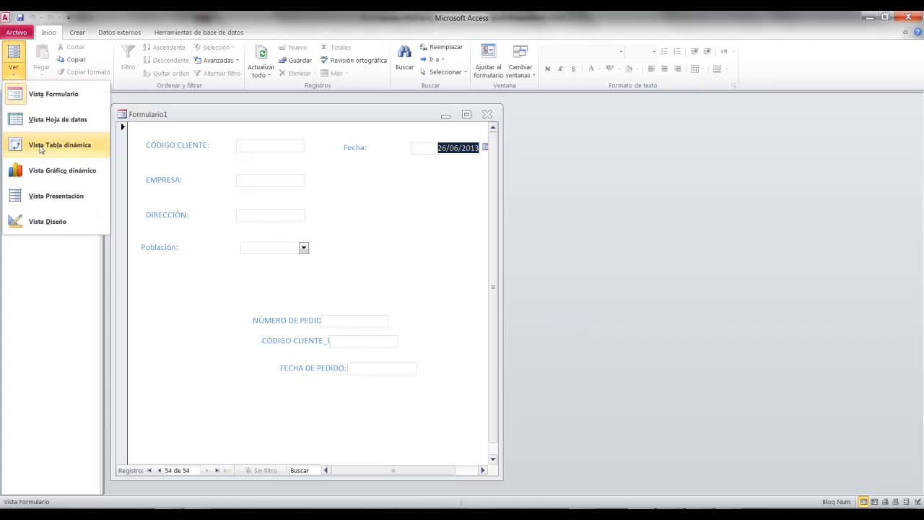
click(45, 220)
click(761, 62)
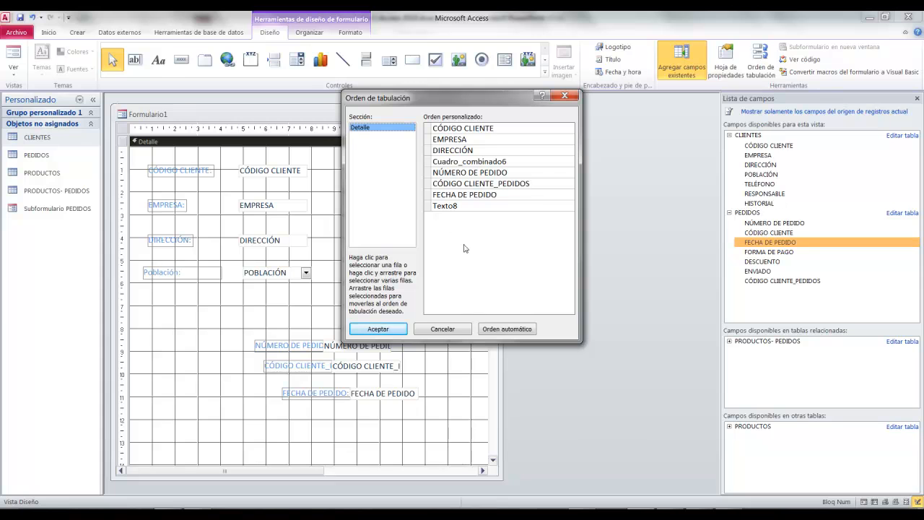
click(458, 332)
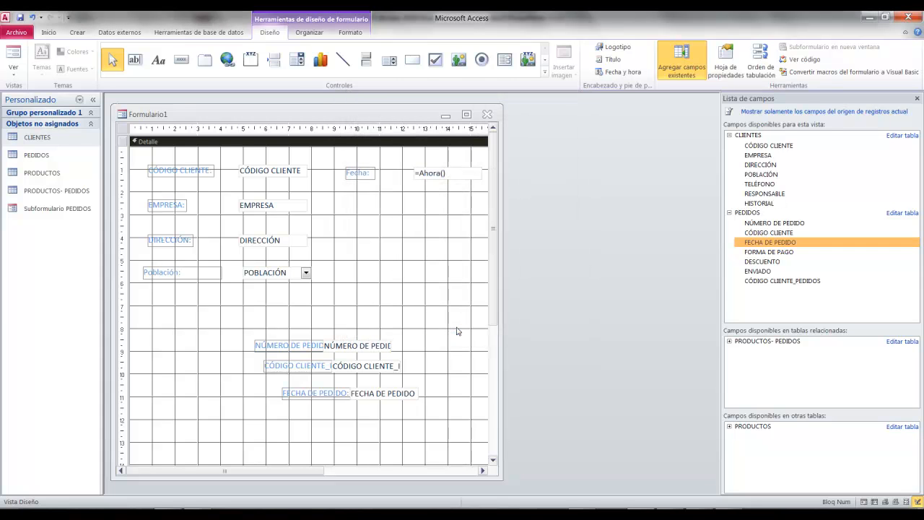